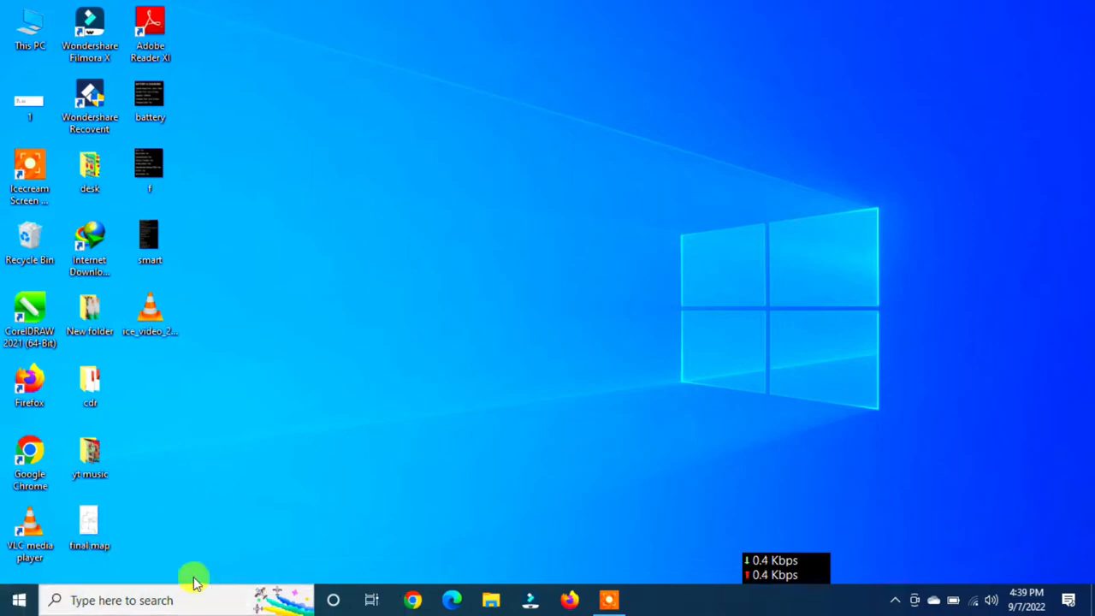
# - Search Windows for notepad, launch the Notepad app, and shift its window slightly on the desktop
pyautogui.click(83, 603)
pyautogui.write('note')
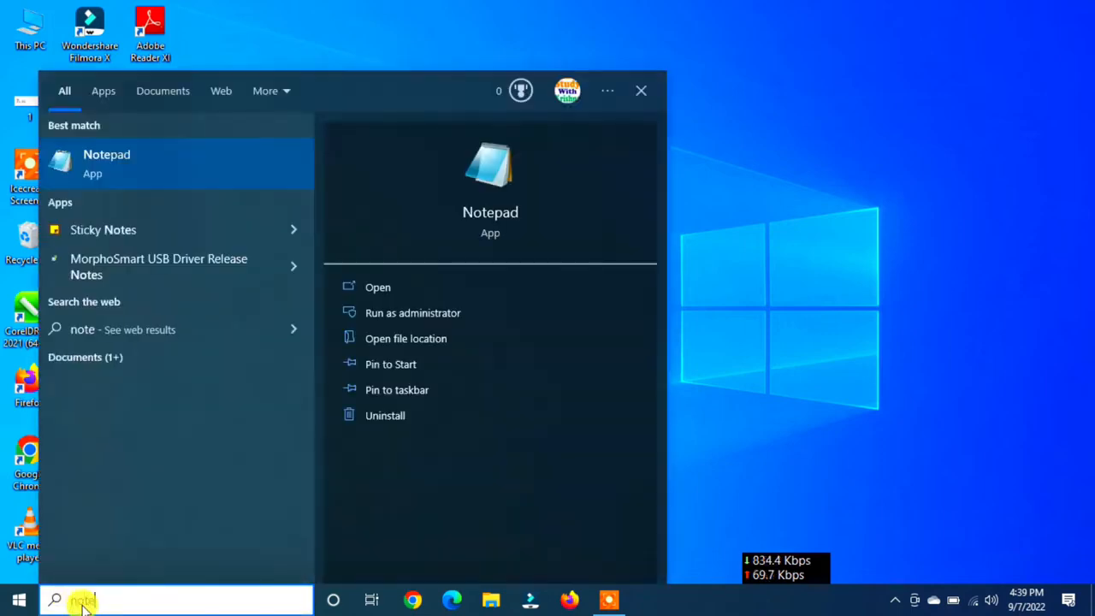
pyautogui.write('pad')
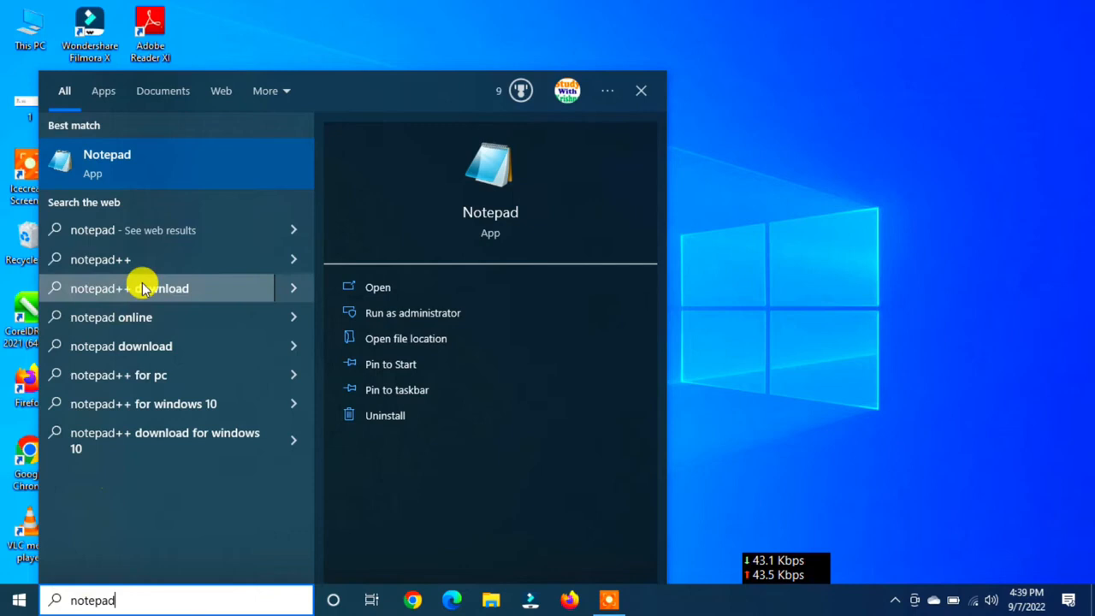
pyautogui.click(126, 162)
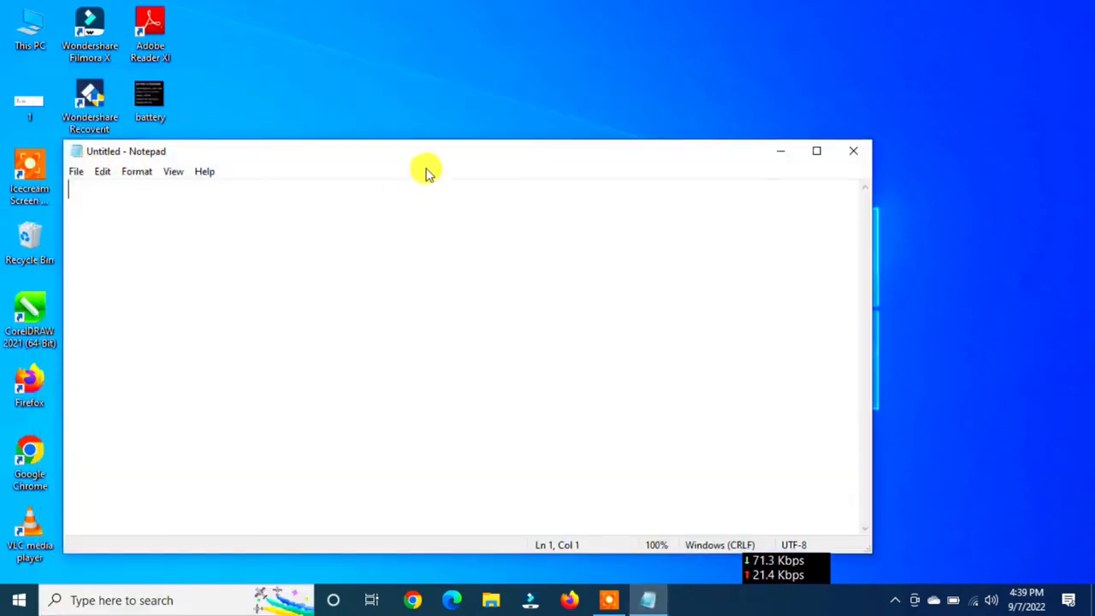
pyautogui.moveTo(437, 163); pyautogui.dragTo(469, 131)
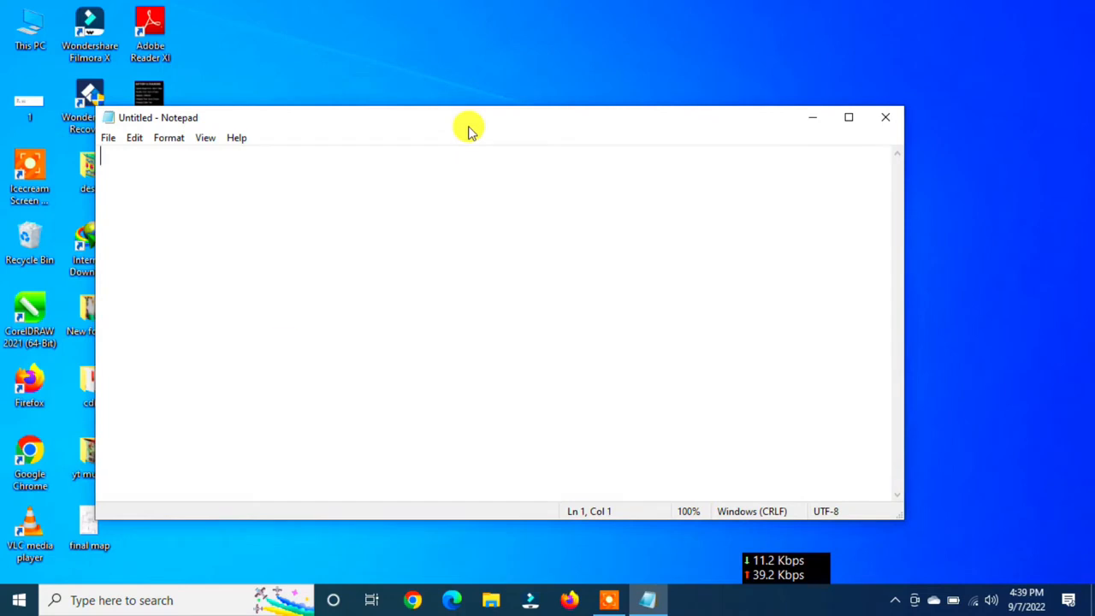
pyautogui.click(20, 600)
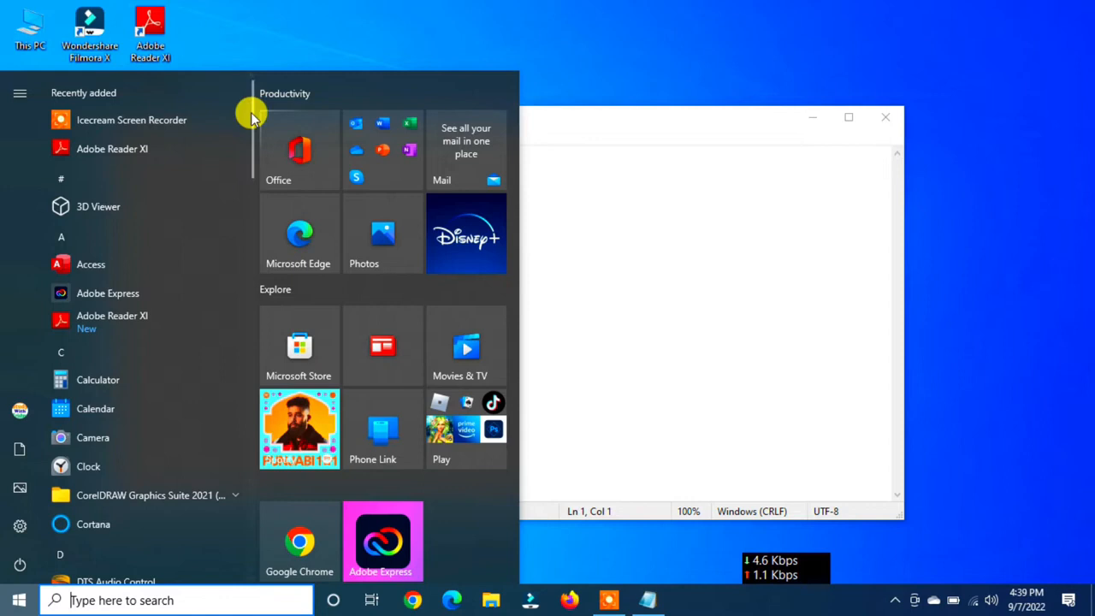
pyautogui.moveTo(248, 112); pyautogui.dragTo(252, 54)
pyautogui.click(362, 32)
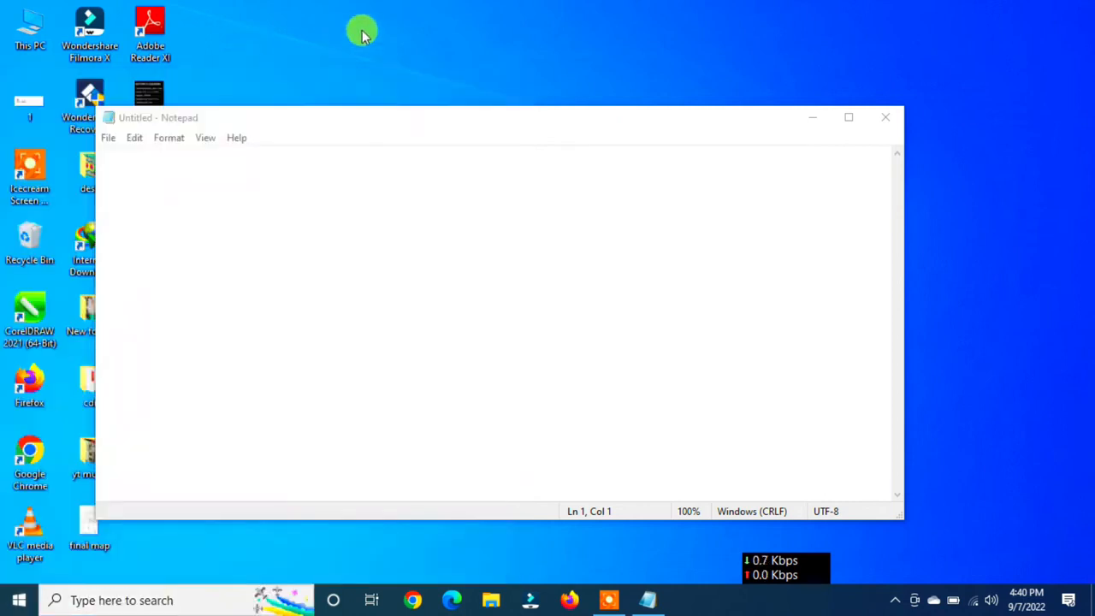
# - Reposition the empty Notepad window on the desktop, moving it closer to the upper edge of the screen
pyautogui.moveTo(608, 125); pyautogui.dragTo(693, 101)
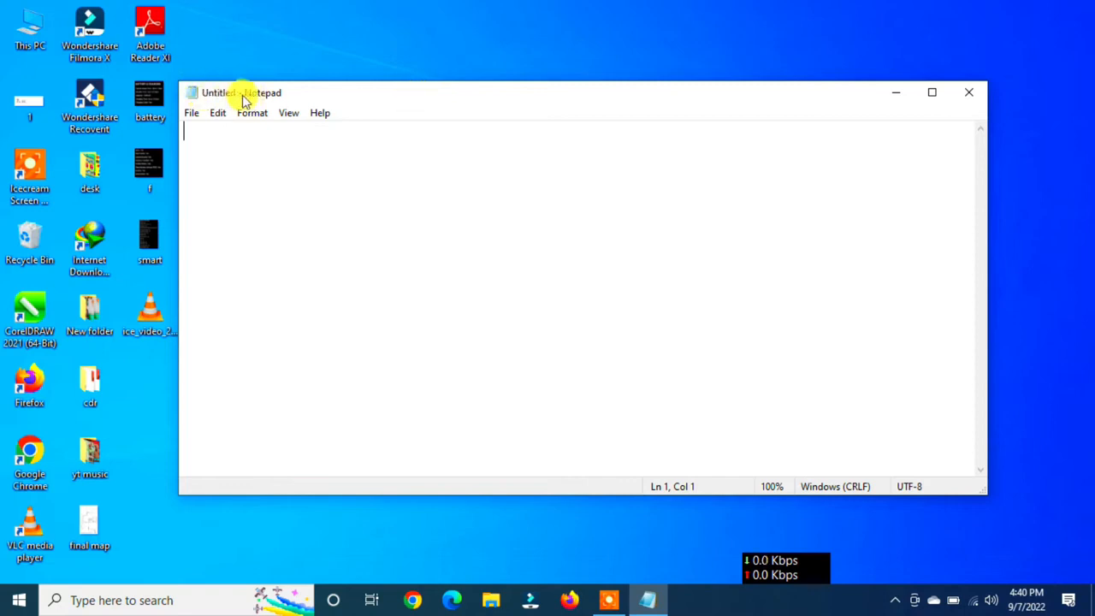
pyautogui.moveTo(249, 100); pyautogui.dragTo(270, 98)
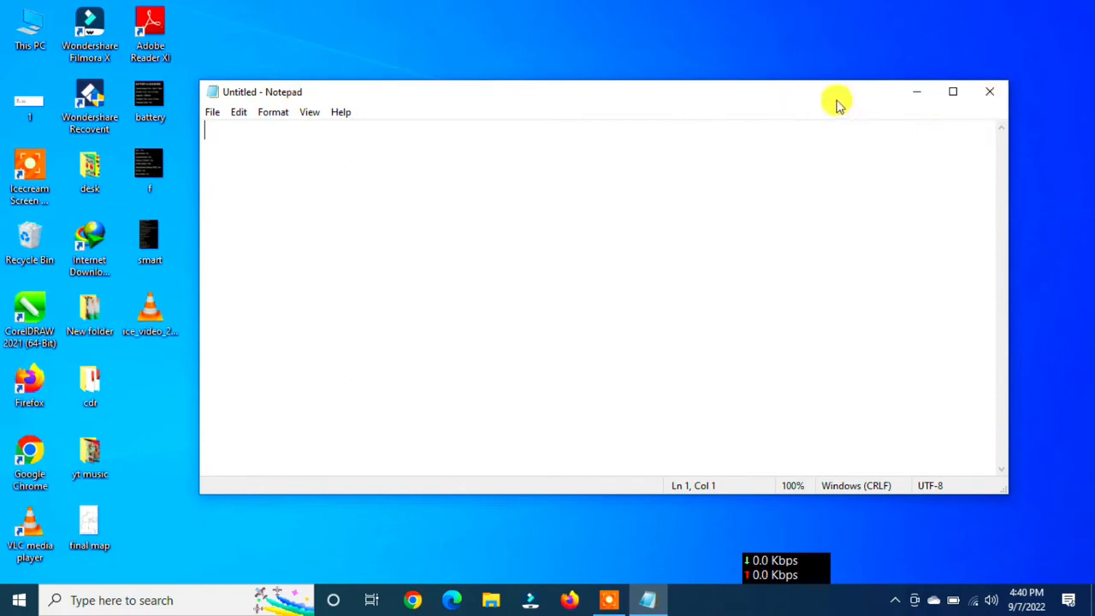
pyautogui.moveTo(838, 103); pyautogui.dragTo(748, 107)
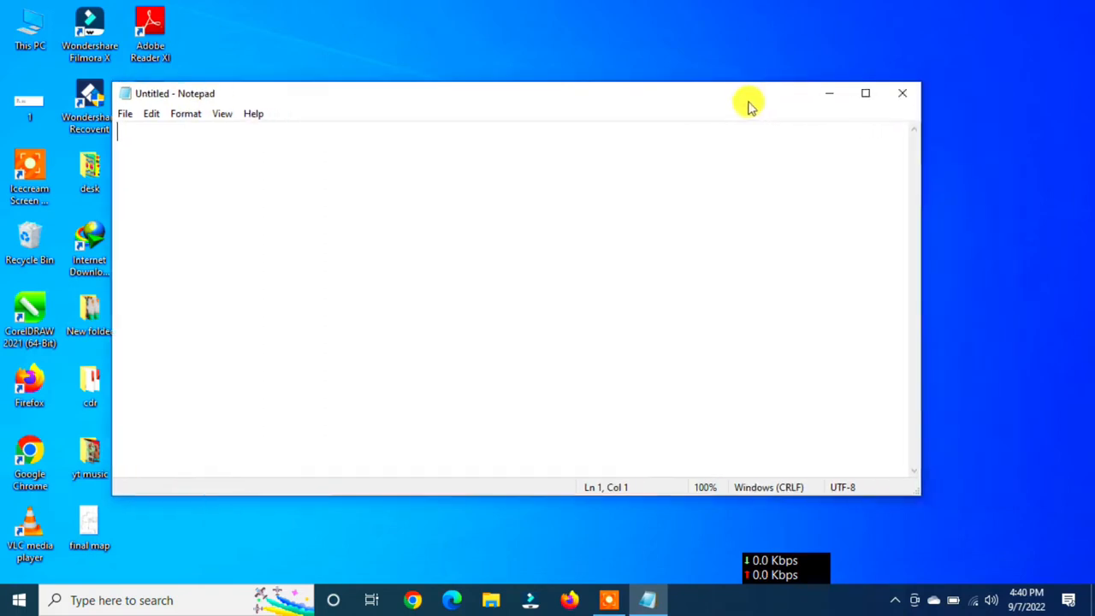
# - Minimize the Notepad window and bring it back, then maximize it and return it to its normal size
pyautogui.click(828, 96)
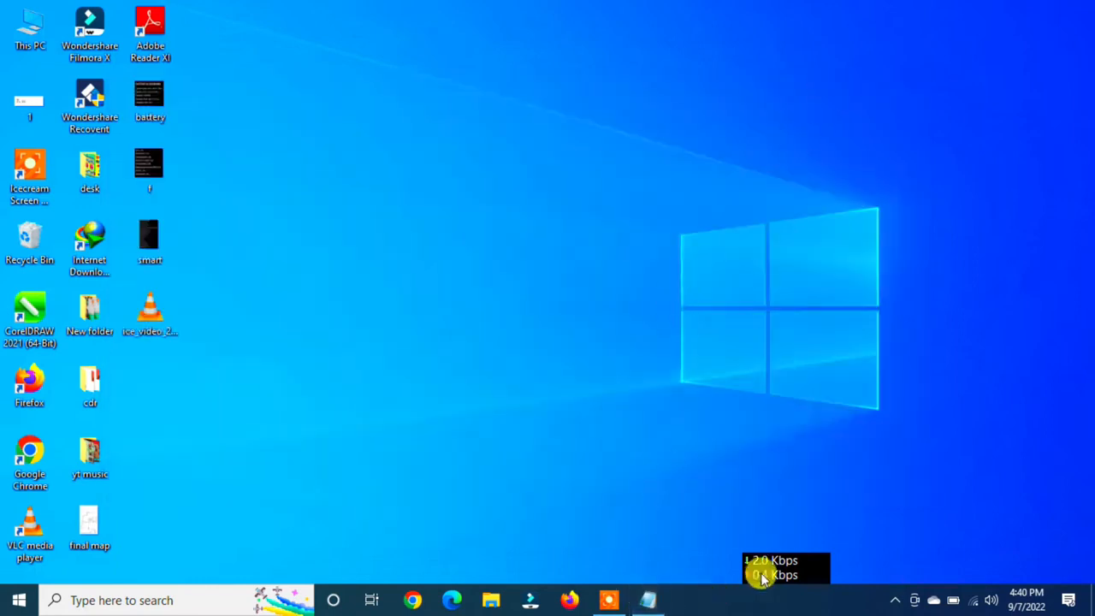
pyautogui.moveTo(758, 577); pyautogui.dragTo(794, 605)
pyautogui.click(648, 600)
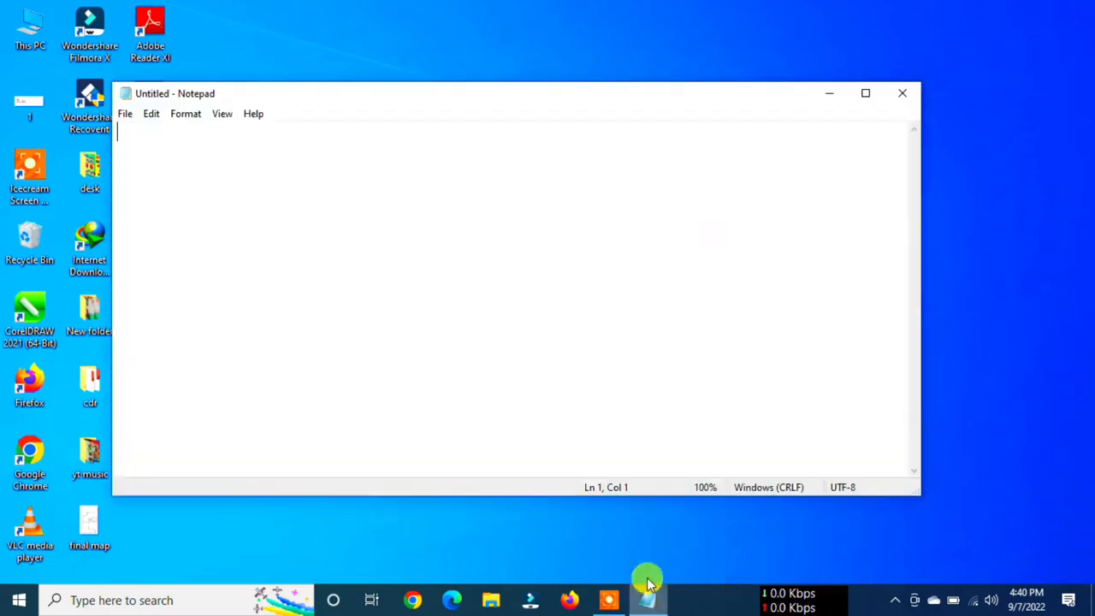
pyautogui.click(866, 95)
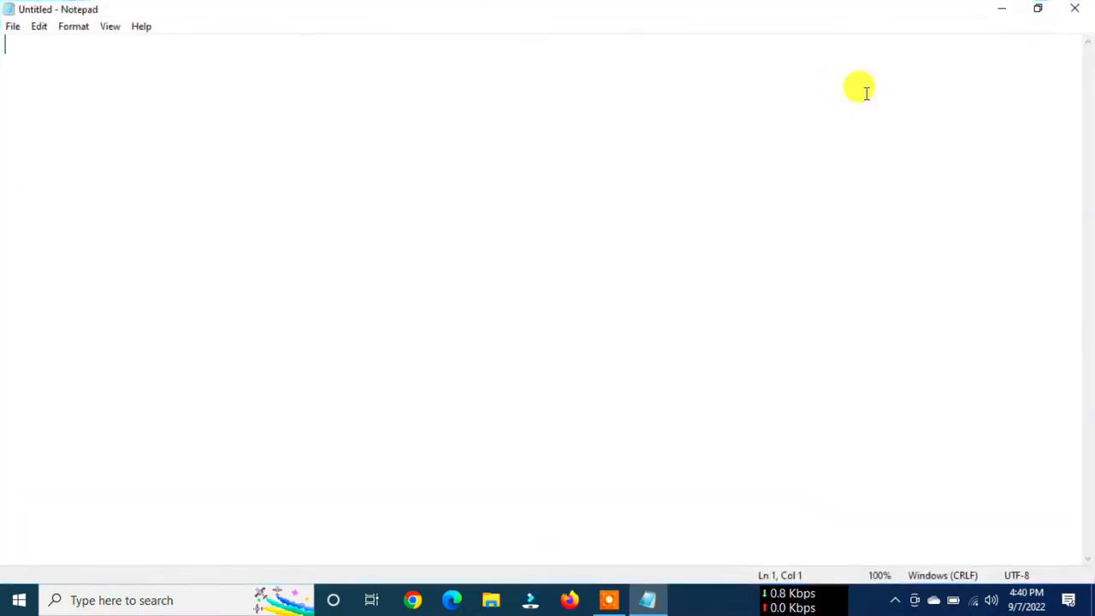
pyautogui.click(1041, 11)
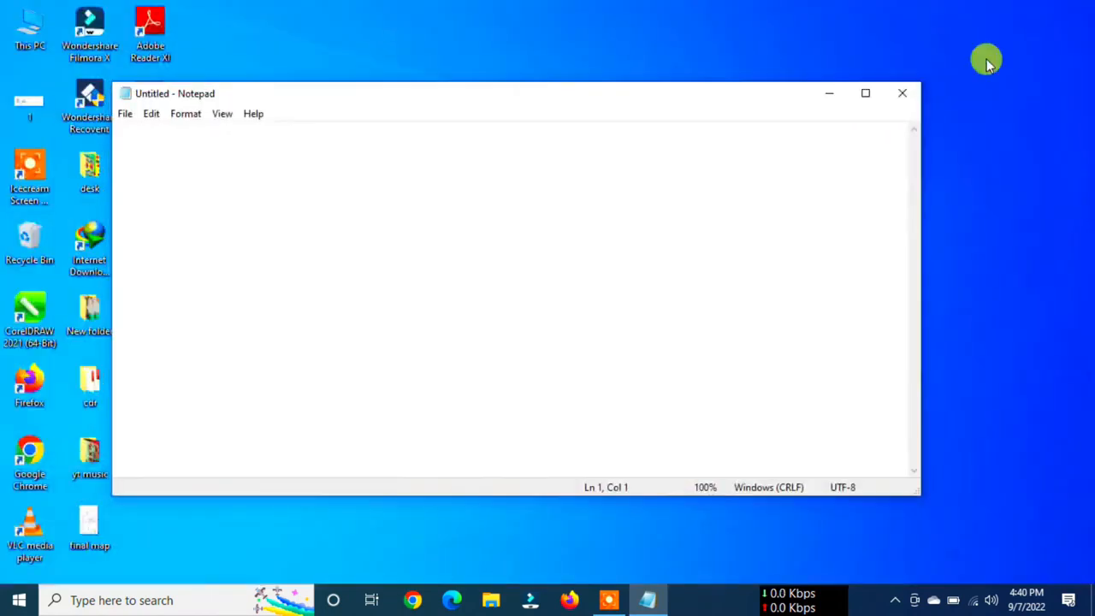
# - Resize the Notepad window by its side edge and lower corner, then maximize it
pyautogui.moveTo(920, 207); pyautogui.dragTo(613, 195)
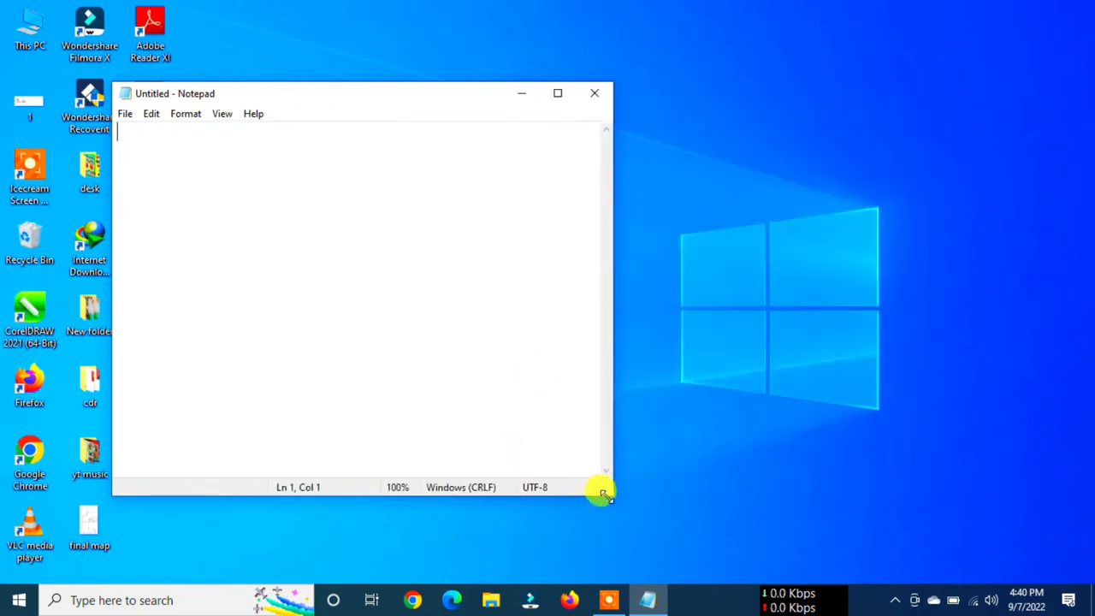
pyautogui.moveTo(604, 494); pyautogui.dragTo(774, 526)
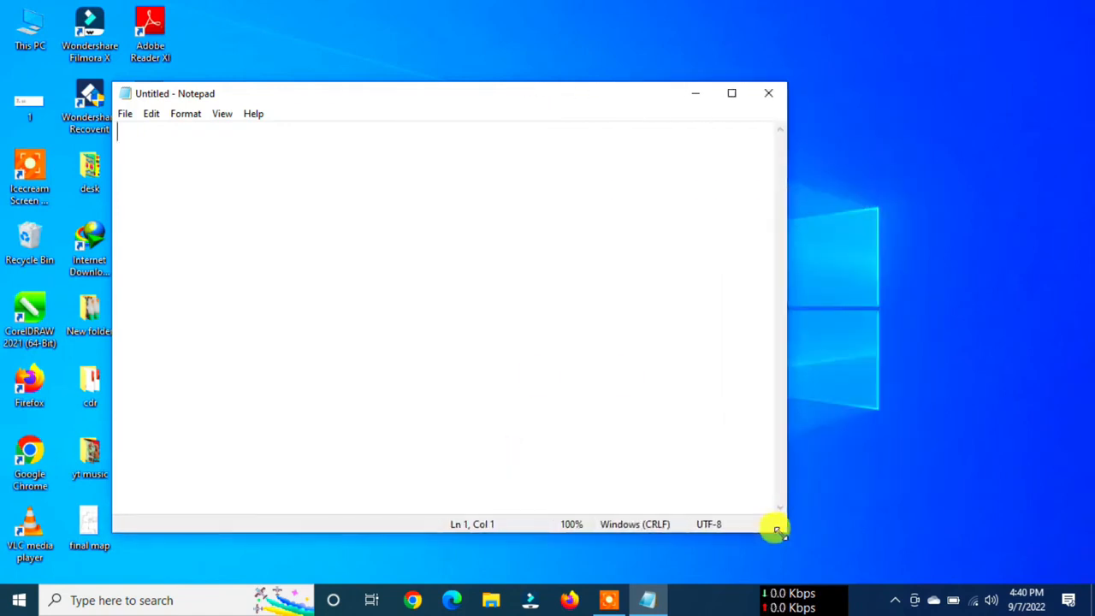
pyautogui.click(730, 94)
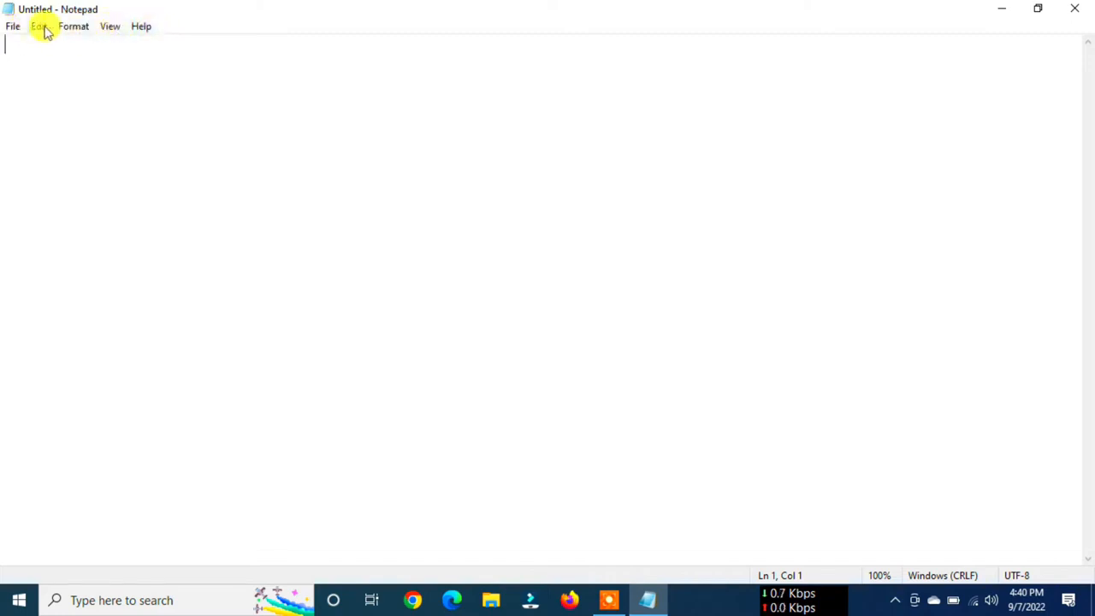
# - Start a new blank document in the current Notepad window
pyautogui.click(12, 26)
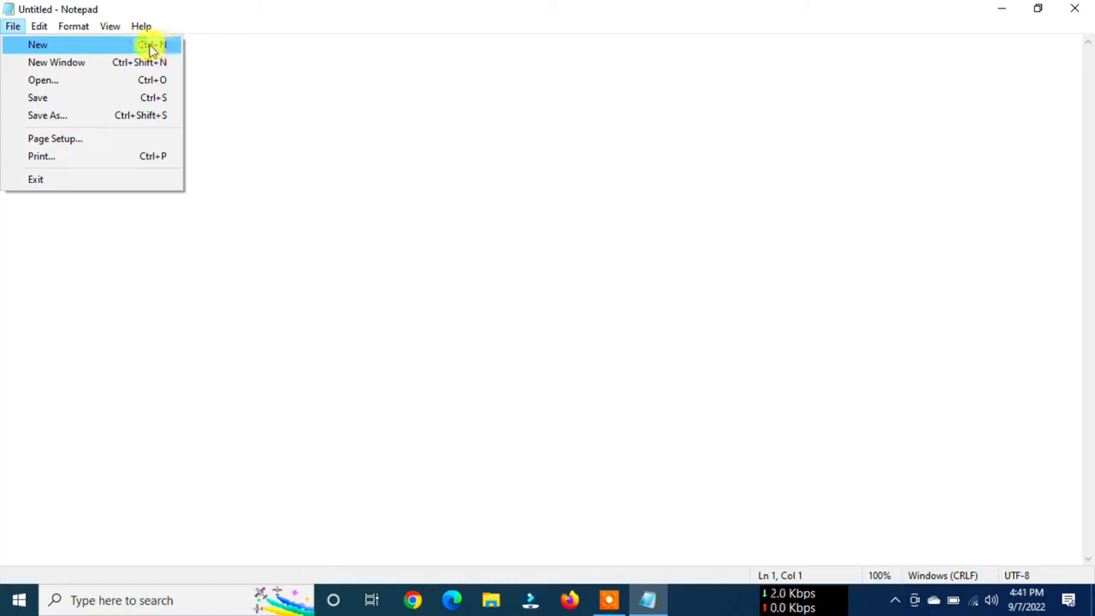
pyautogui.click(47, 50)
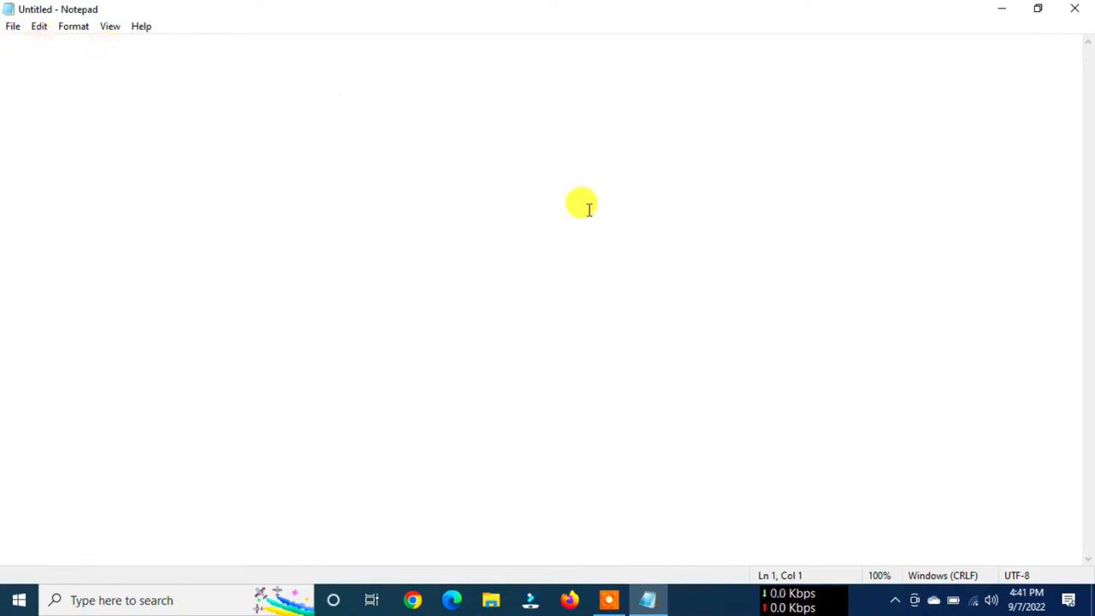
# - Open an additional blank Notepad window, move it higher on the screen, and close it
pyautogui.click(12, 27)
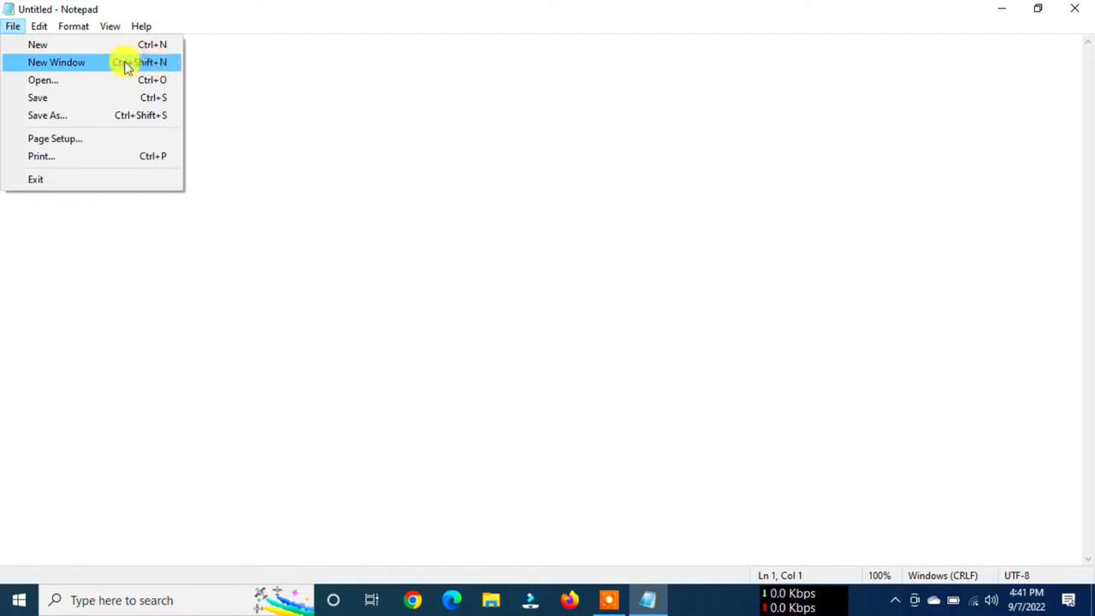
pyautogui.click(69, 66)
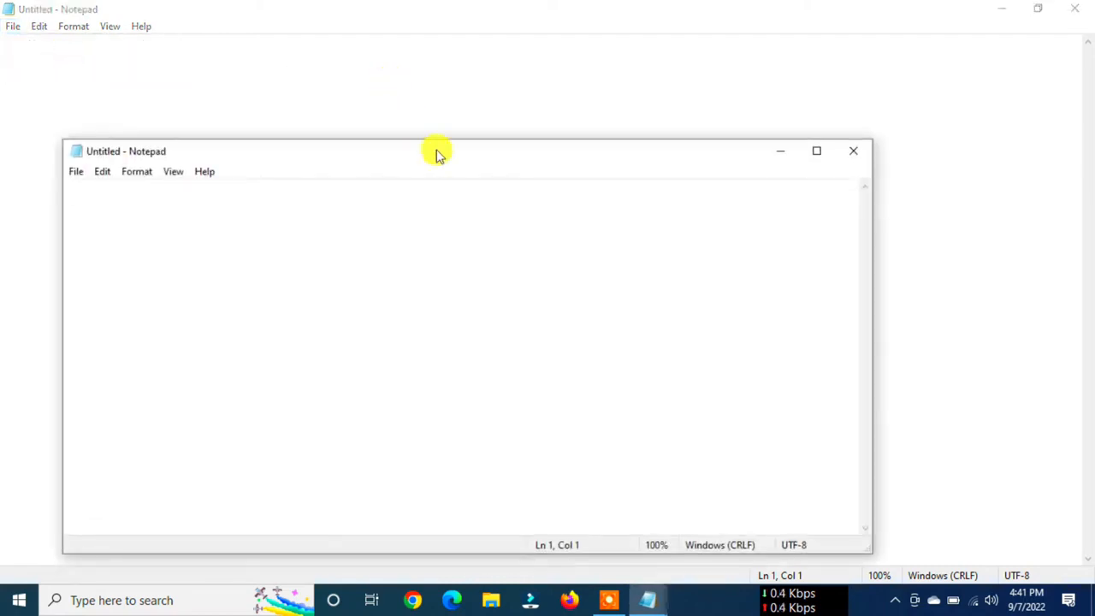
pyautogui.moveTo(460, 156); pyautogui.dragTo(516, 71)
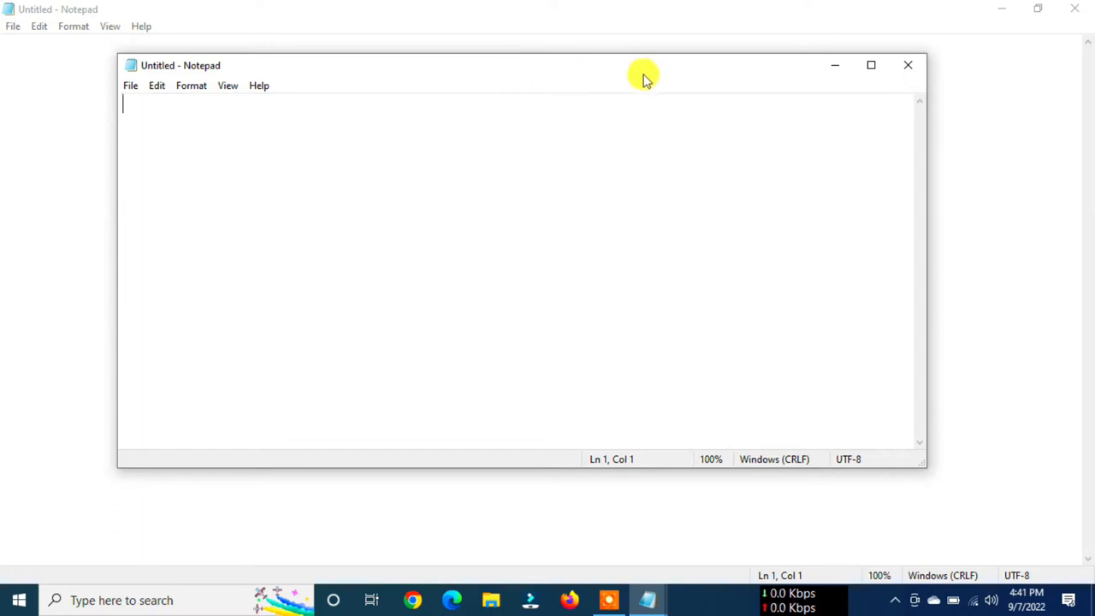
pyautogui.click(907, 67)
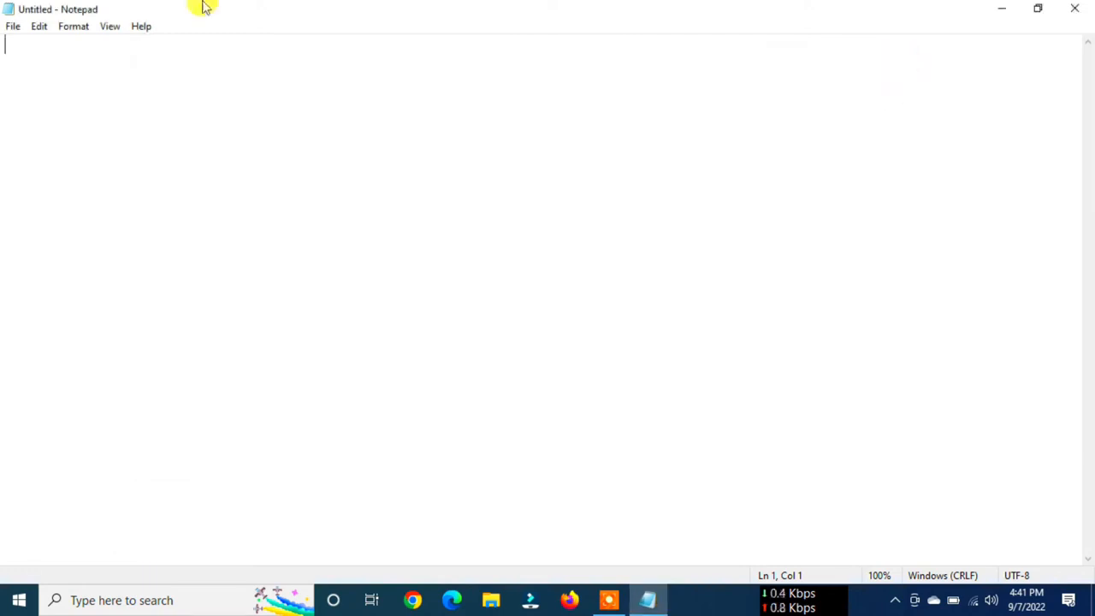
# - Paste the copied paragraph about Gandhi's plan to study law in London into the blank document
pyautogui.click(13, 27)
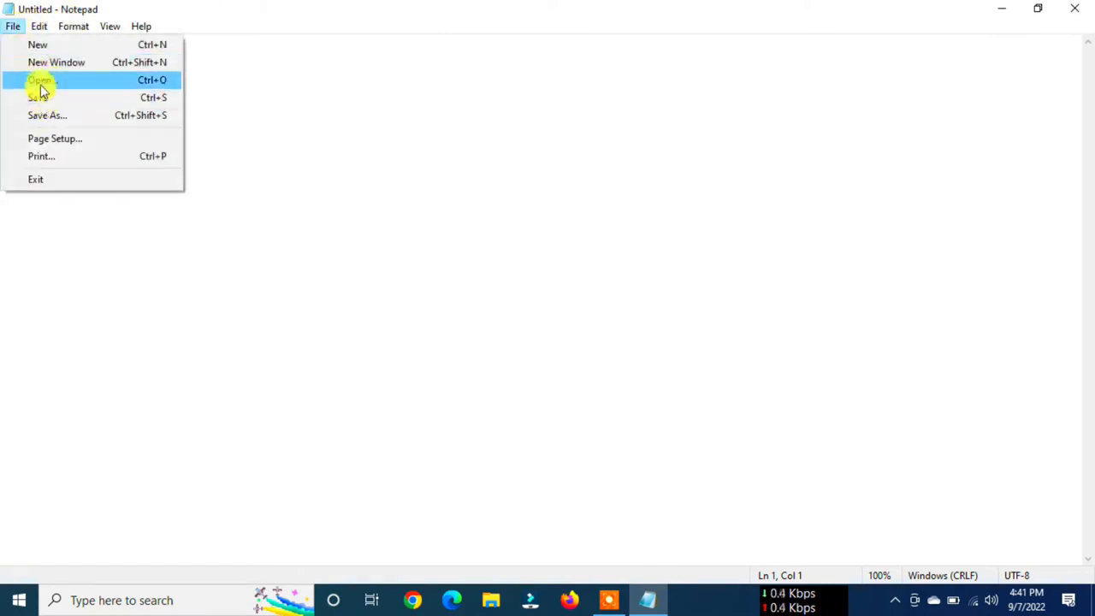
pyautogui.click(281, 115)
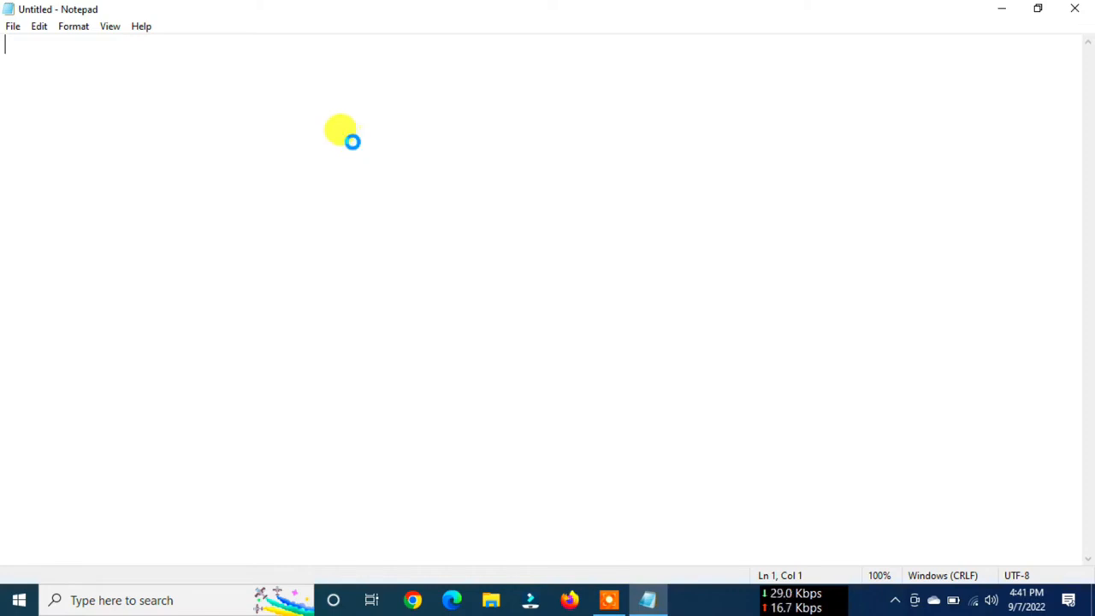
pyautogui.write("Gandhi had dropped out of the cheapest college he could afford in Bombay.[51] Mavji Dave Joshiji, a Brahmin priest and family friend, advised Gandhi and his family that he should consider law studies in London.[52] In July 1888, his wife Kasturba gave birth to their first surviving son, Harilal.[53] His mother was not comfortable about Gandhi leaving his wife and family, and going so far from home. Gandhi's uncle Tulsidas also tried to dissuade his nephew. Gandhi wanted to go. To persuade his wife and mother, Gandhi made a vow in front of his mother that he would abstain from meat, alcohol and women. Gandhi's brother Laxmidas, who was already a lawyer, cheered Gandhi's London studies plan and offered to support him. Putlibai gave Gandhi her permission and blessing")
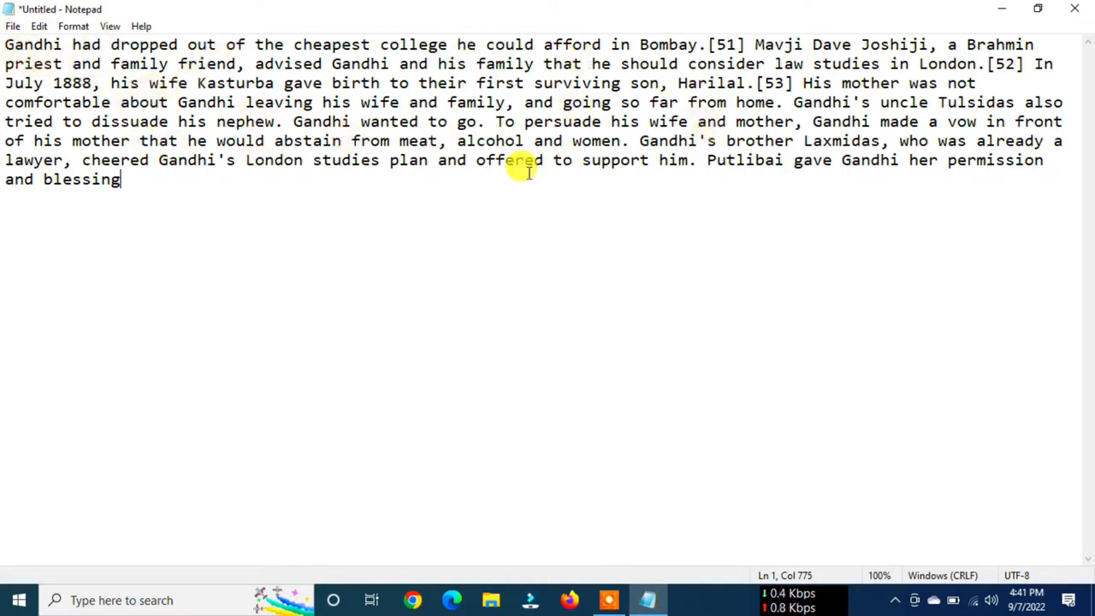
# - Save the document in the Documents folder as a text file named rainbow
pyautogui.click(13, 26)
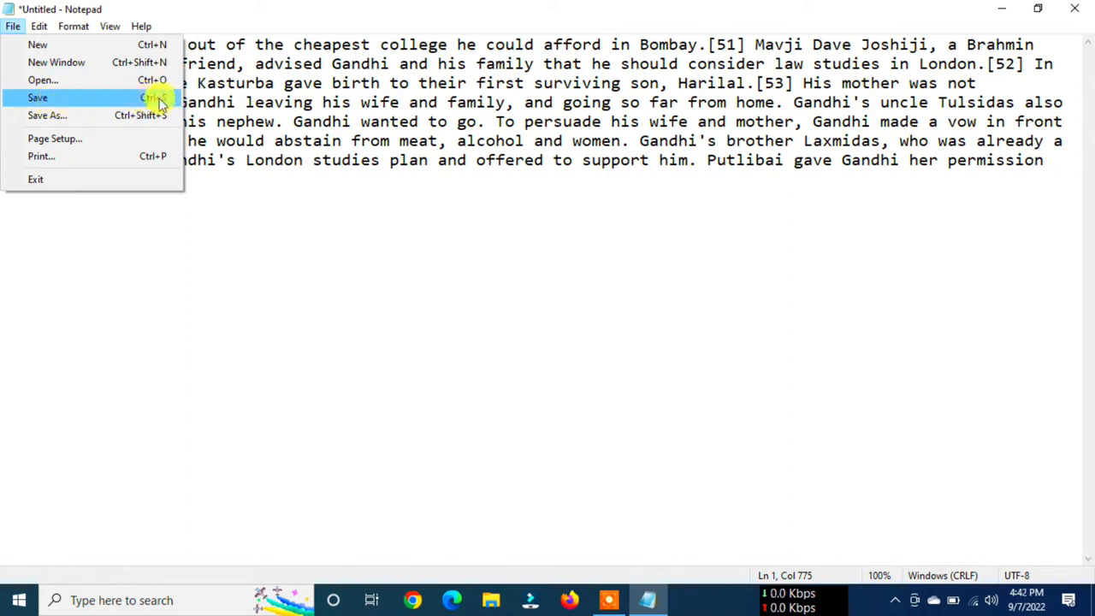
pyautogui.click(51, 98)
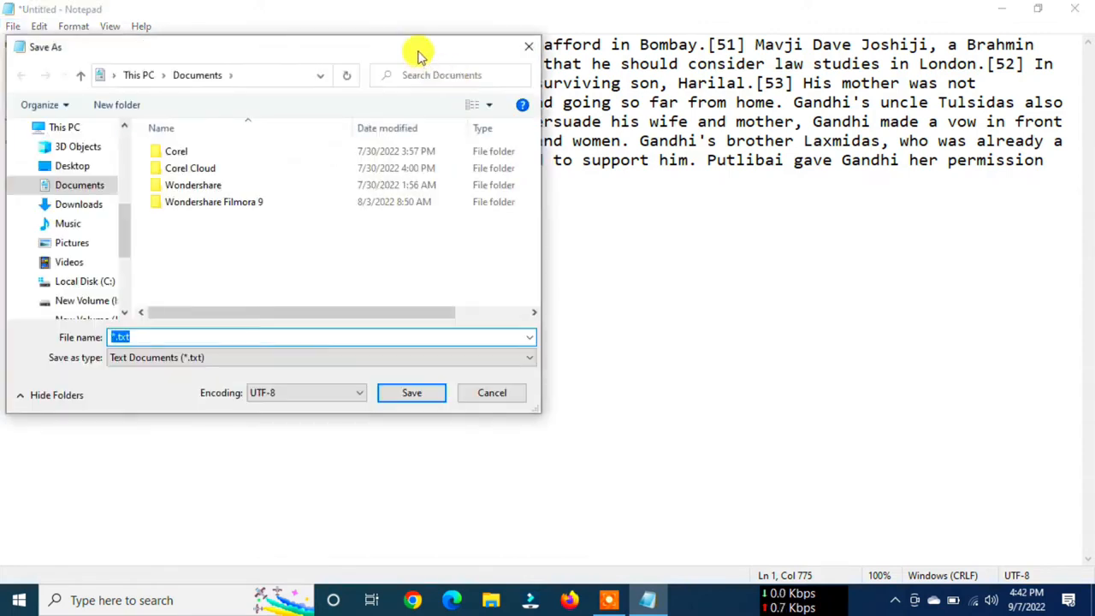
pyautogui.moveTo(470, 54); pyautogui.dragTo(689, 81)
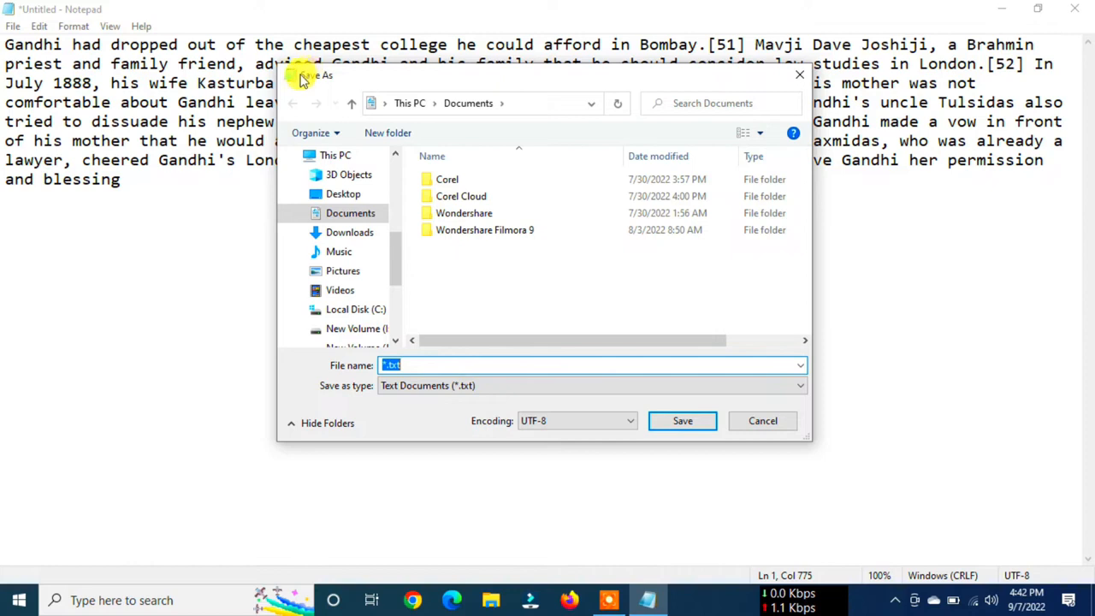
pyautogui.moveTo(304, 78); pyautogui.dragTo(265, 84)
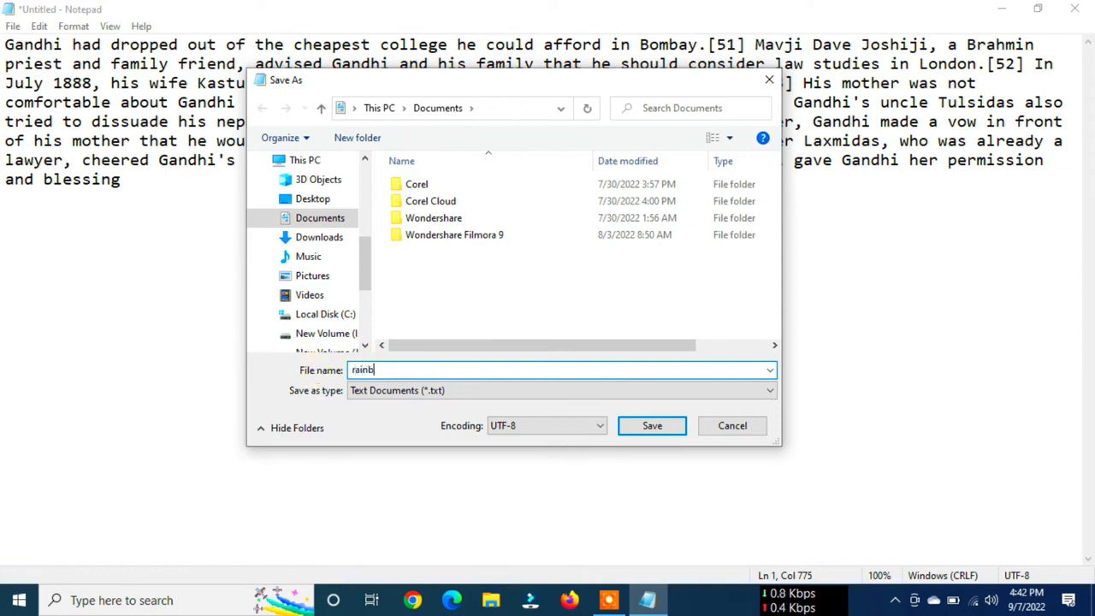
pyautogui.click(644, 428)
pyautogui.click(663, 428)
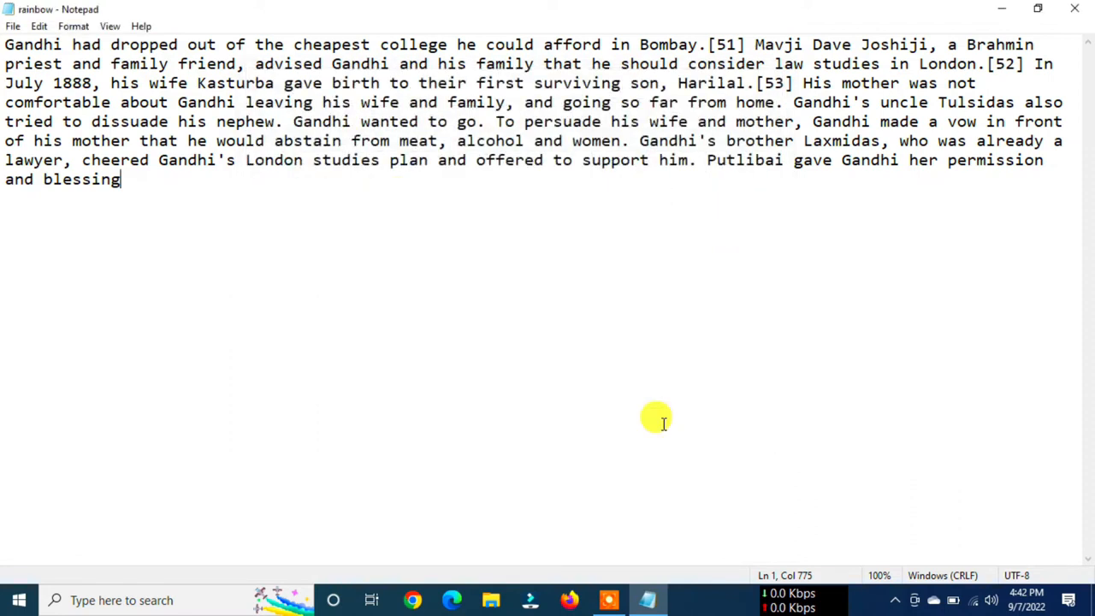
pyautogui.doubleClick(22, 15)
pyautogui.doubleClick(193, 20)
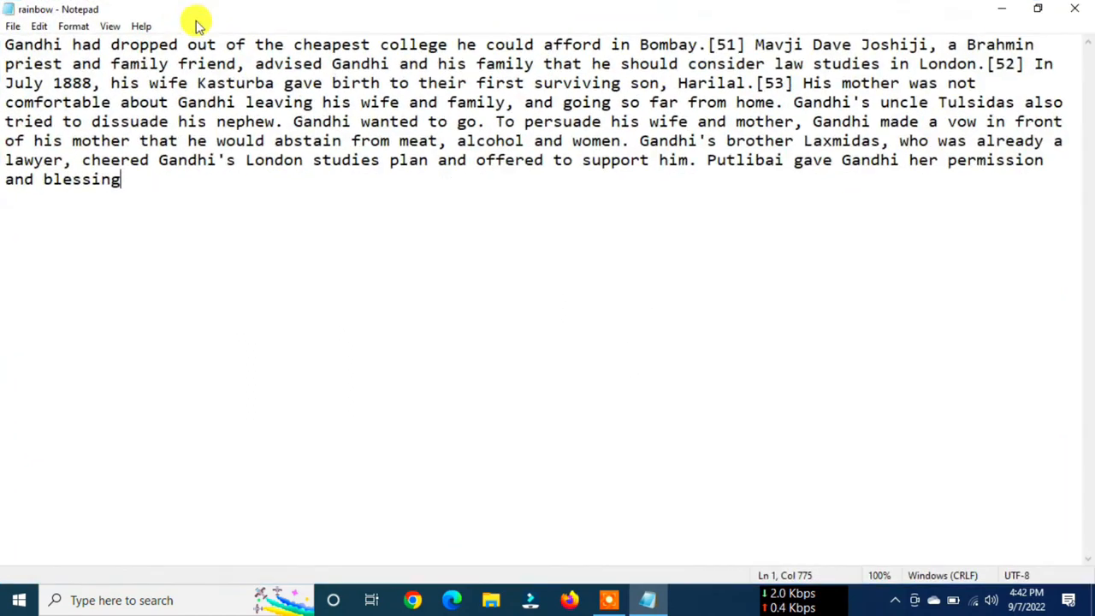
# - Save a copy of the document in the Documents folder under the name rainbow 1
pyautogui.click(18, 29)
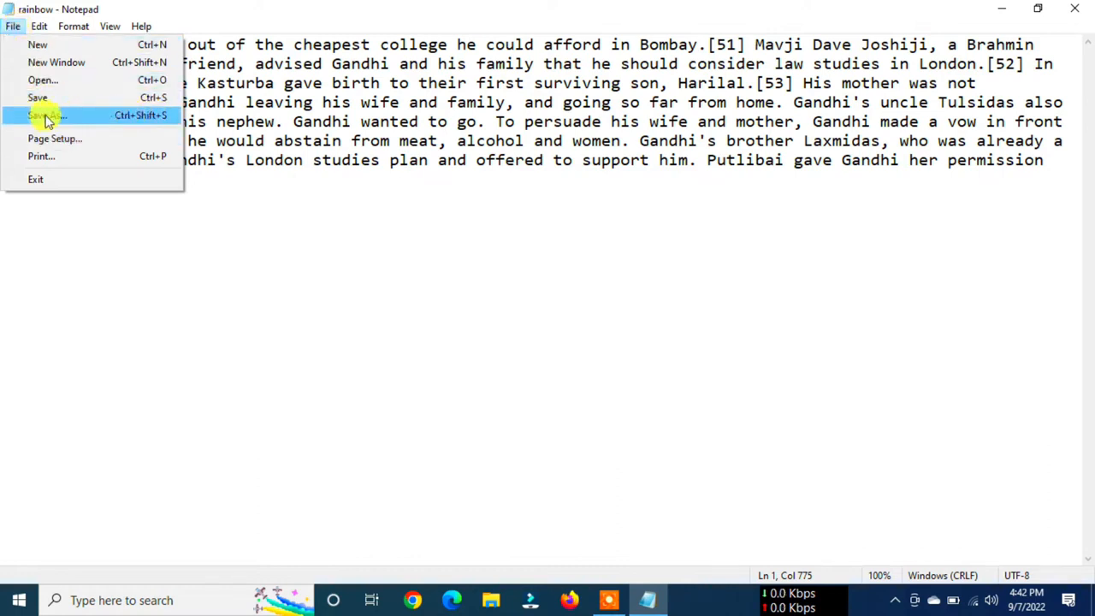
pyautogui.click(147, 121)
pyautogui.moveTo(505, 90); pyautogui.dragTo(532, 118)
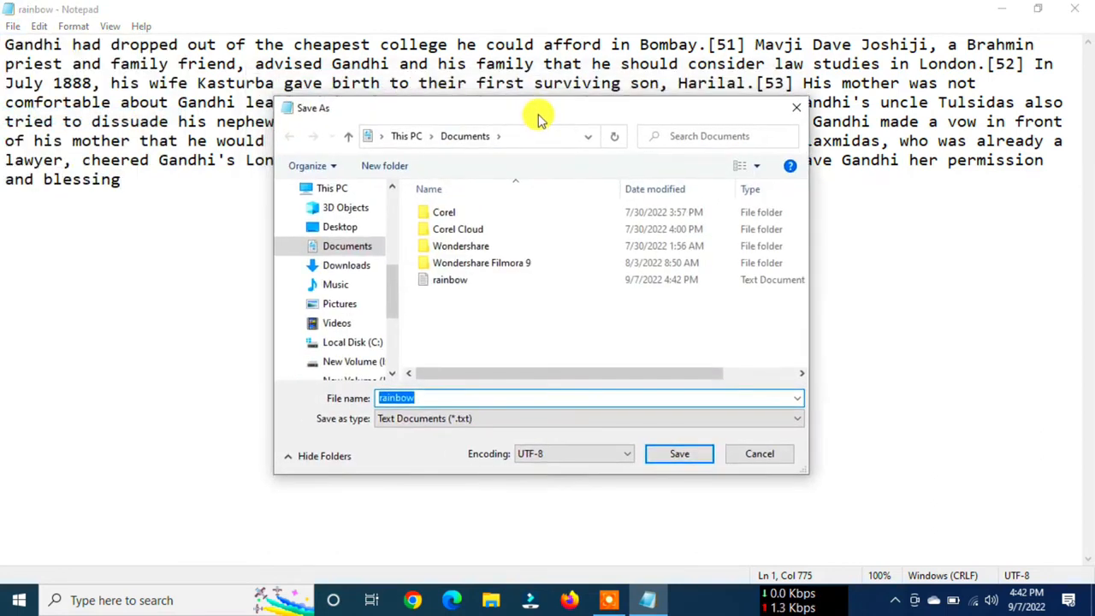
pyautogui.click(426, 399)
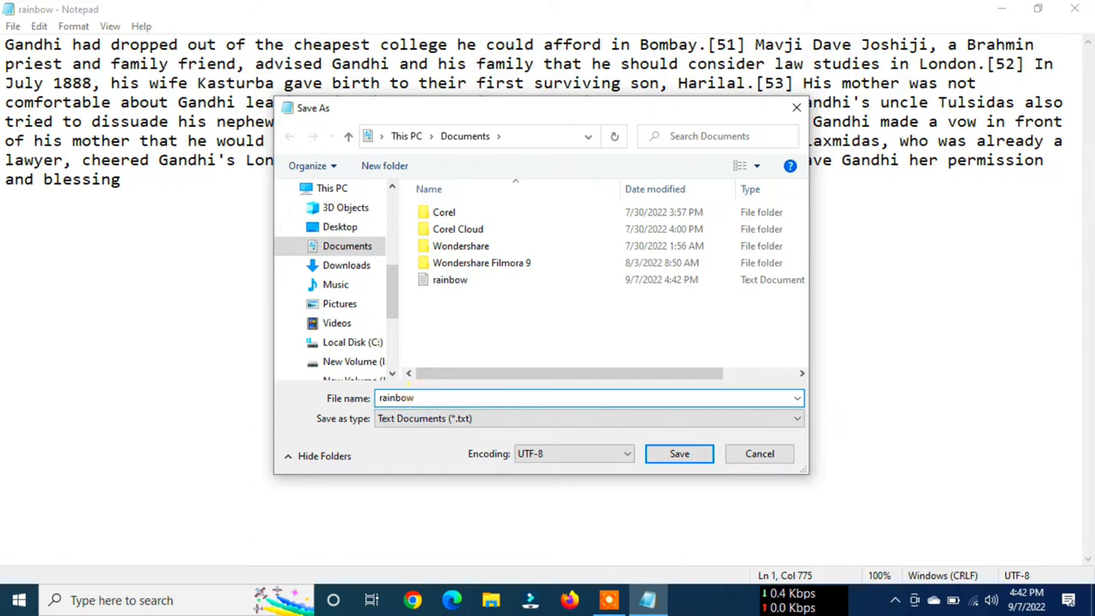
pyautogui.write('1')
pyautogui.click(677, 454)
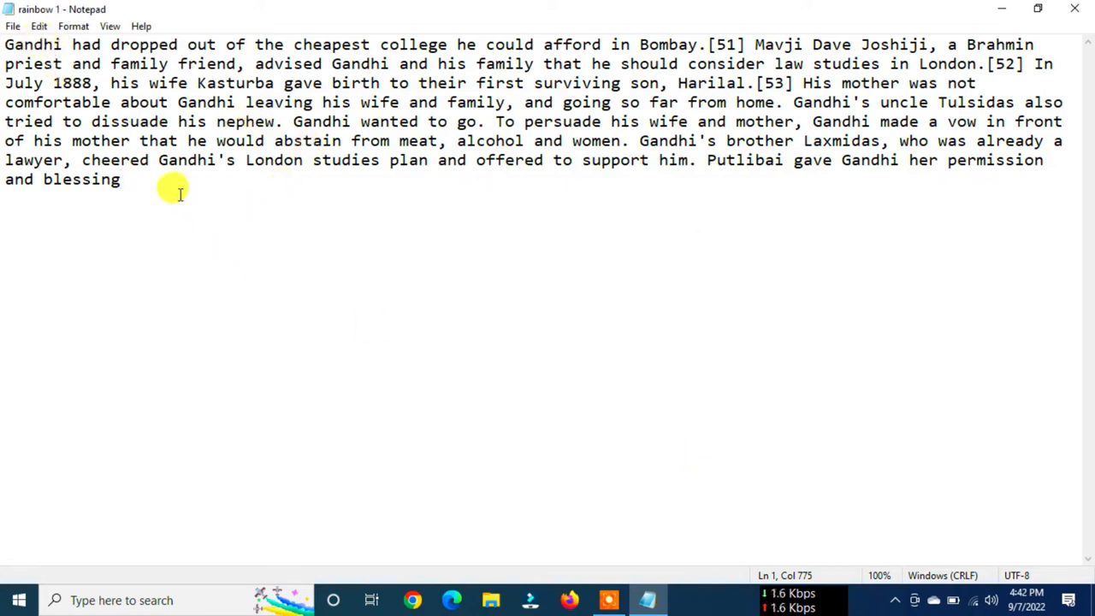
pyautogui.press('Return')
pyautogui.write('54')
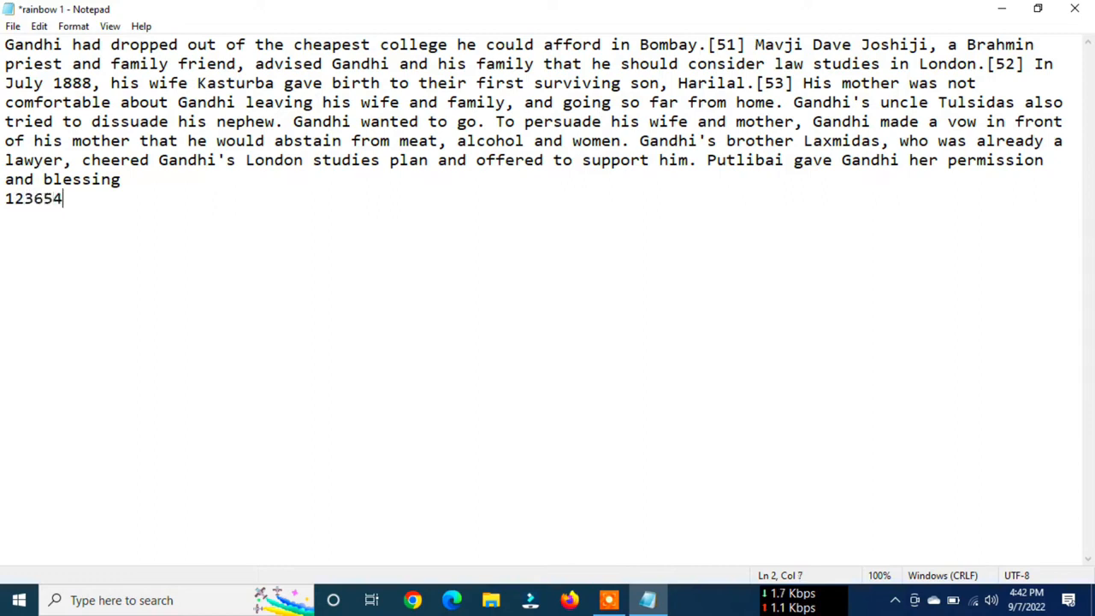
pyautogui.write('789 325698')
pyautogui.press('Return')
pyautogui.write('2658963')
pyautogui.press('Return')
pyautogui.write('36589632589')
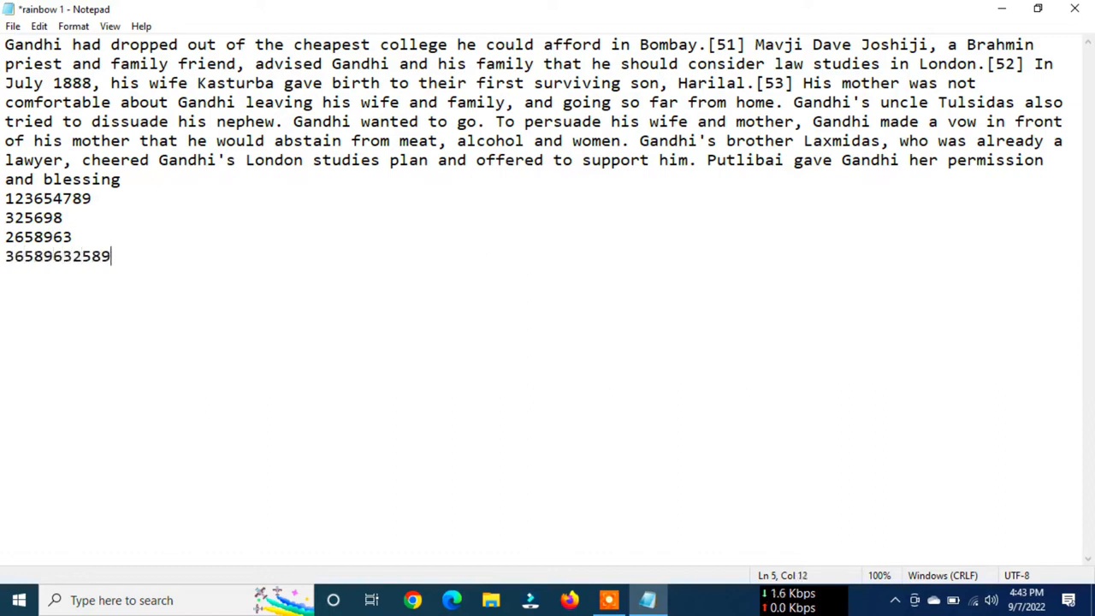
pyautogui.press('Return')
pyautogui.write('36589')
pyautogui.press('Return')
pyautogui.write('325896')
pyautogui.press('Return')
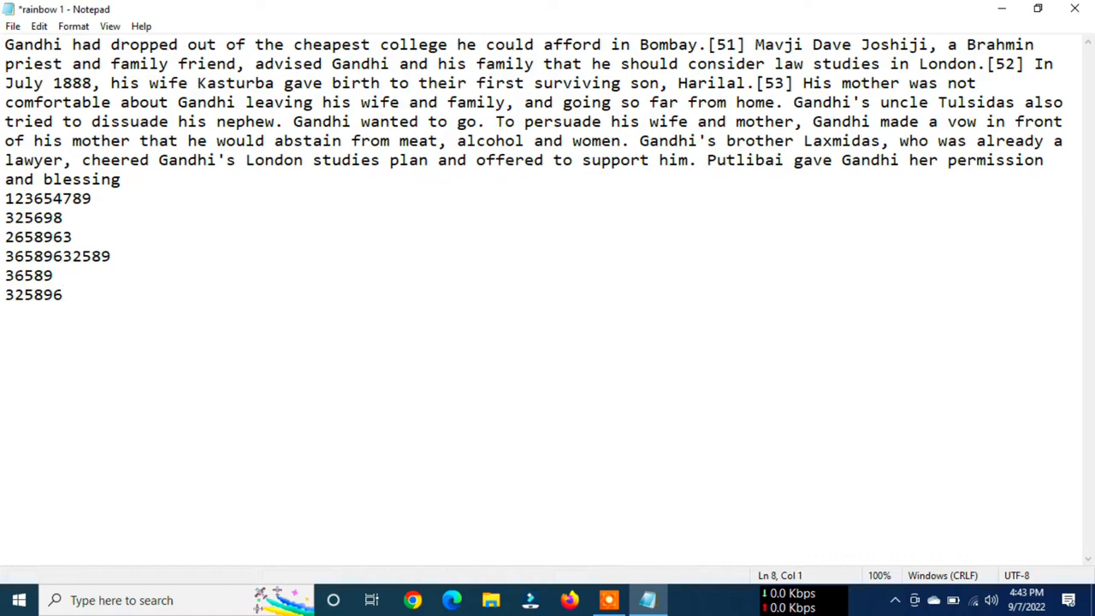
# - Highlight the added number lines and save the changes to the existing rainbow 1 file
pyautogui.moveTo(5, 198); pyautogui.dragTo(88, 296)
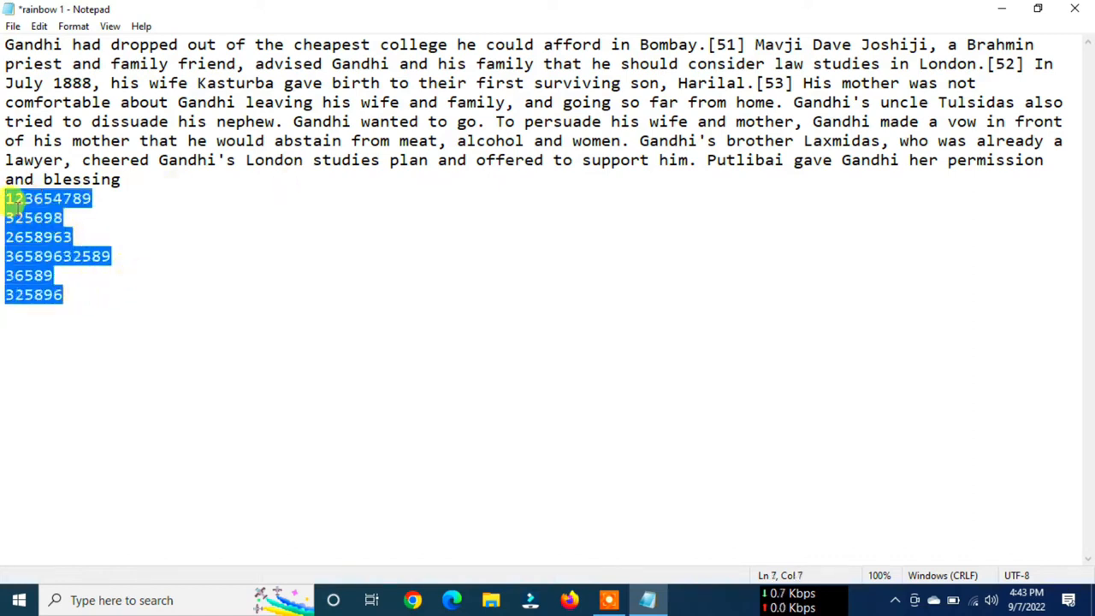
pyautogui.click(240, 216)
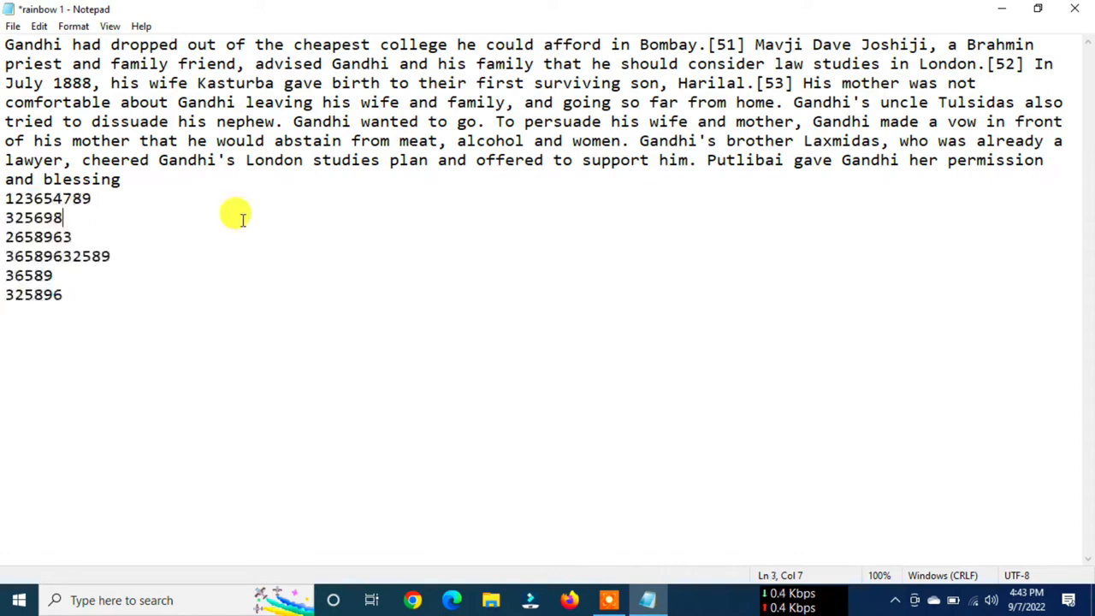
pyautogui.click(12, 25)
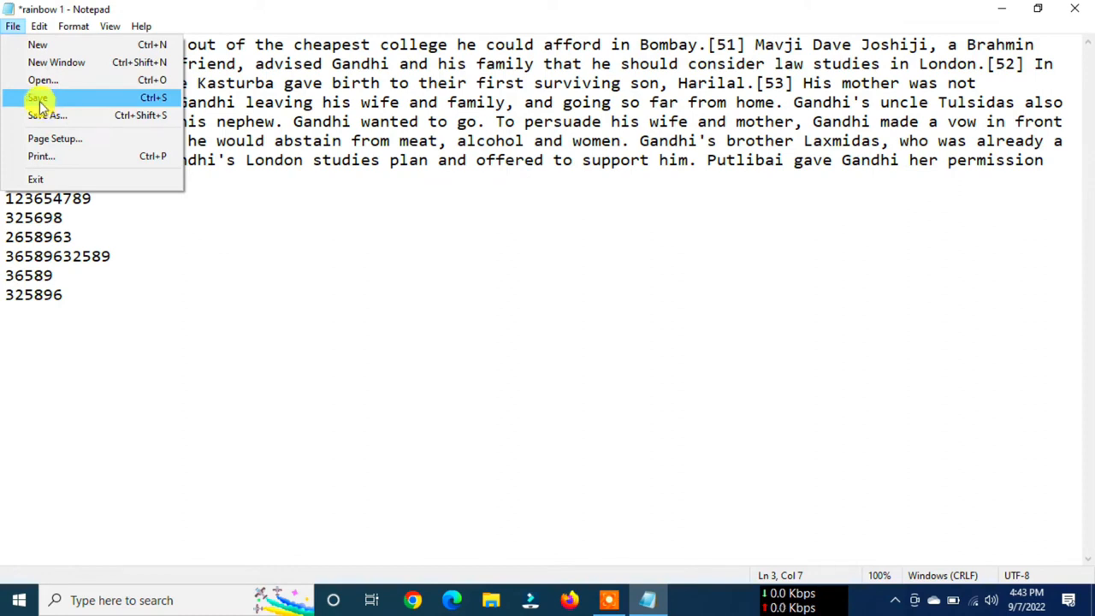
pyautogui.click(40, 101)
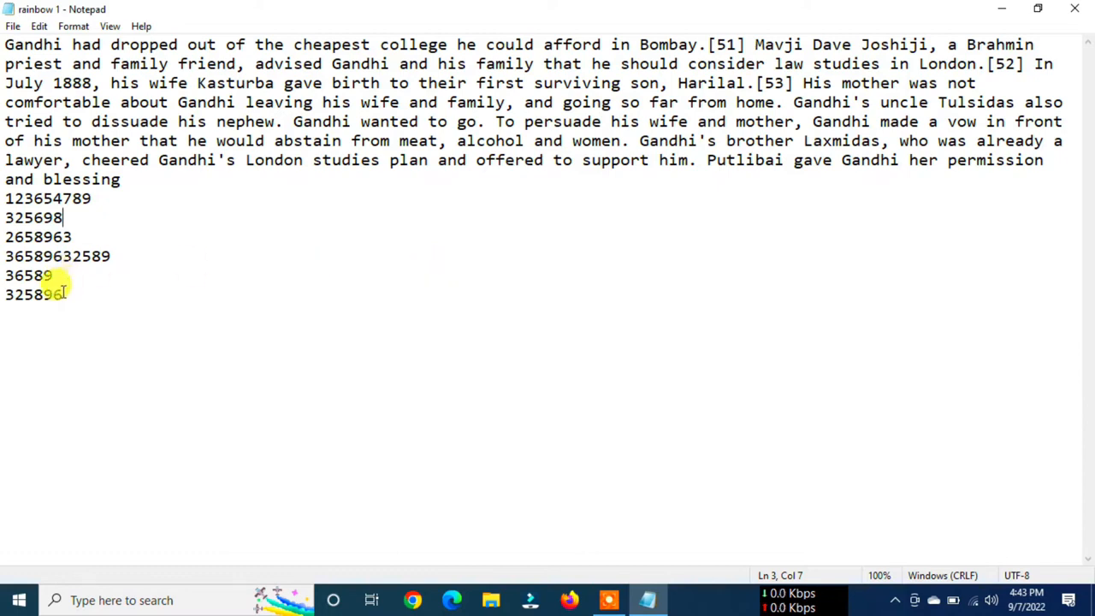
pyautogui.moveTo(65, 295); pyautogui.dragTo(6, 199)
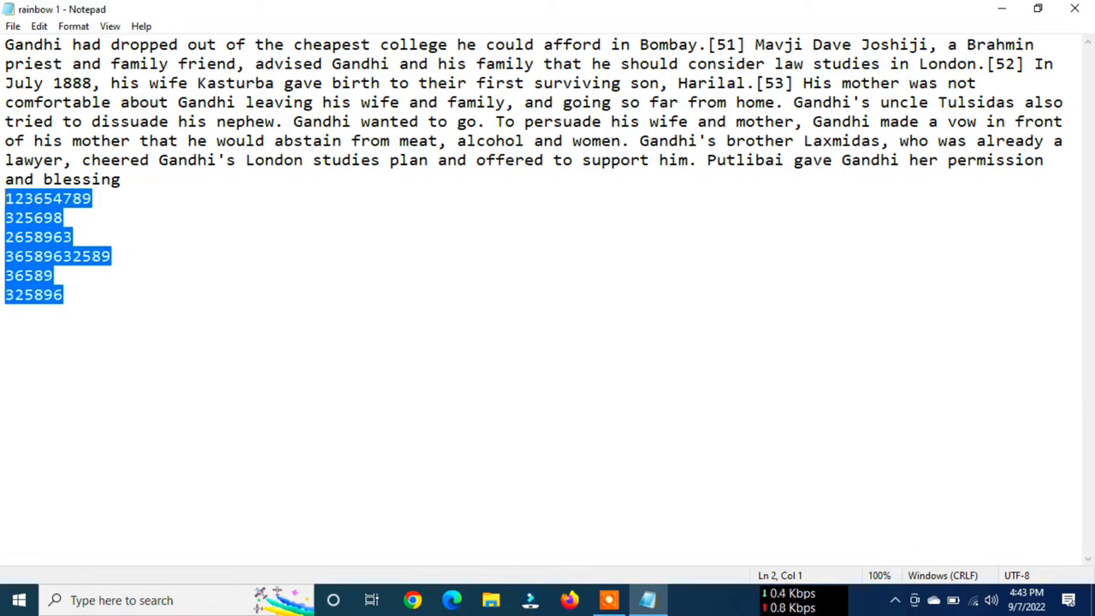
pyautogui.click(183, 236)
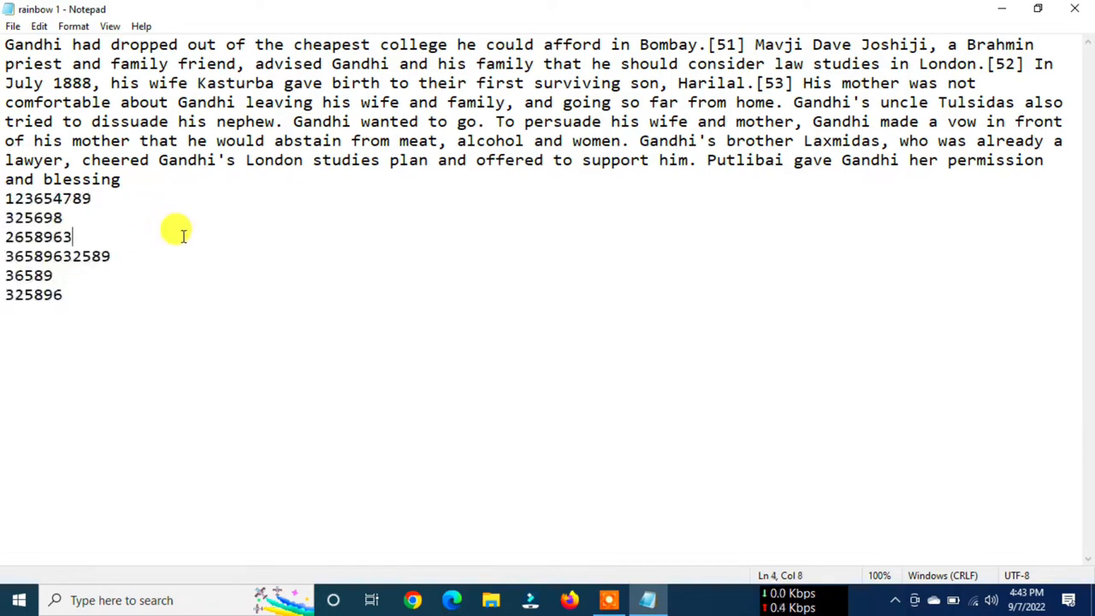
# - Open the text file rainbow from the Documents folder
pyautogui.click(12, 26)
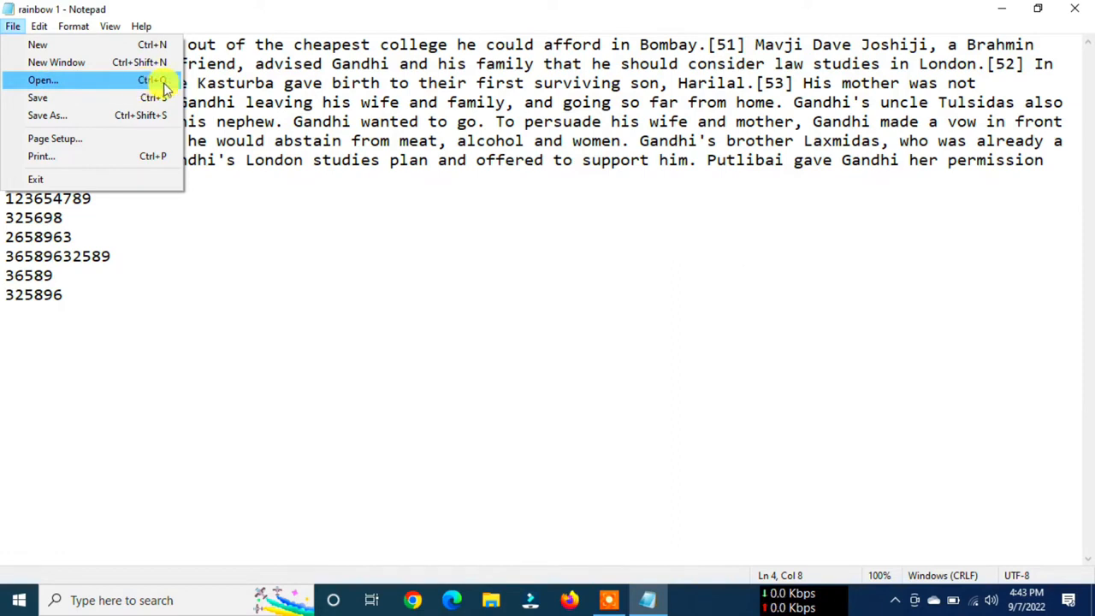
pyautogui.click(137, 83)
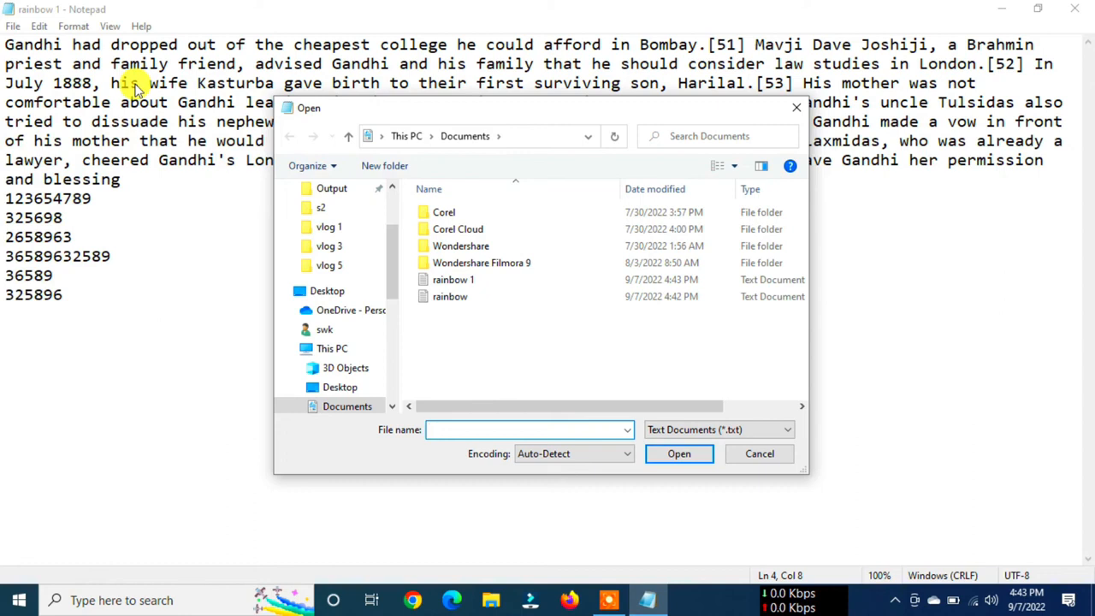
pyautogui.click(442, 284)
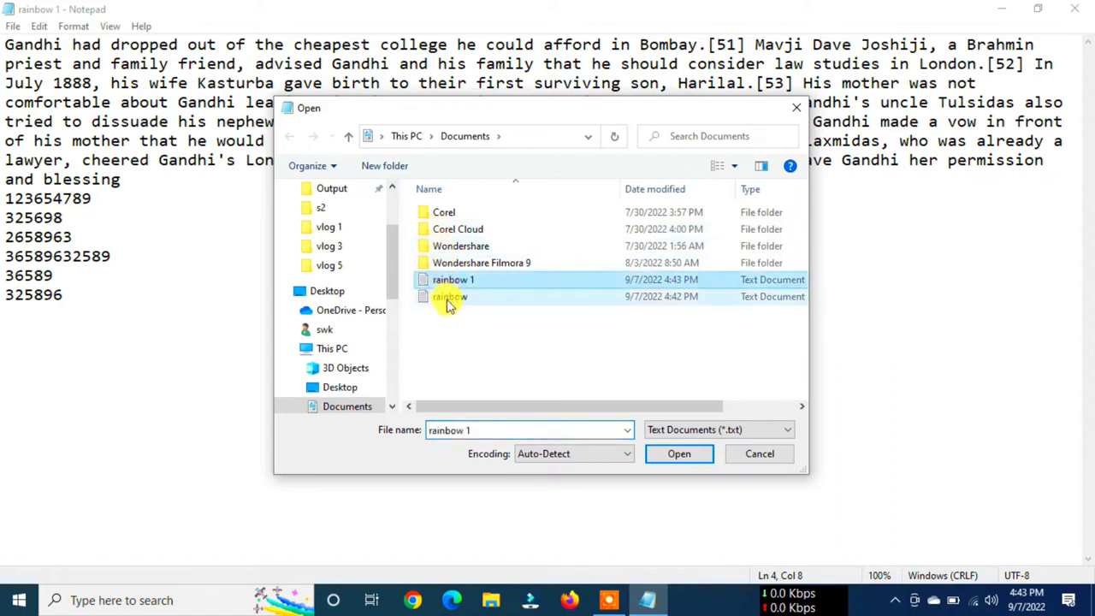
pyautogui.click(447, 301)
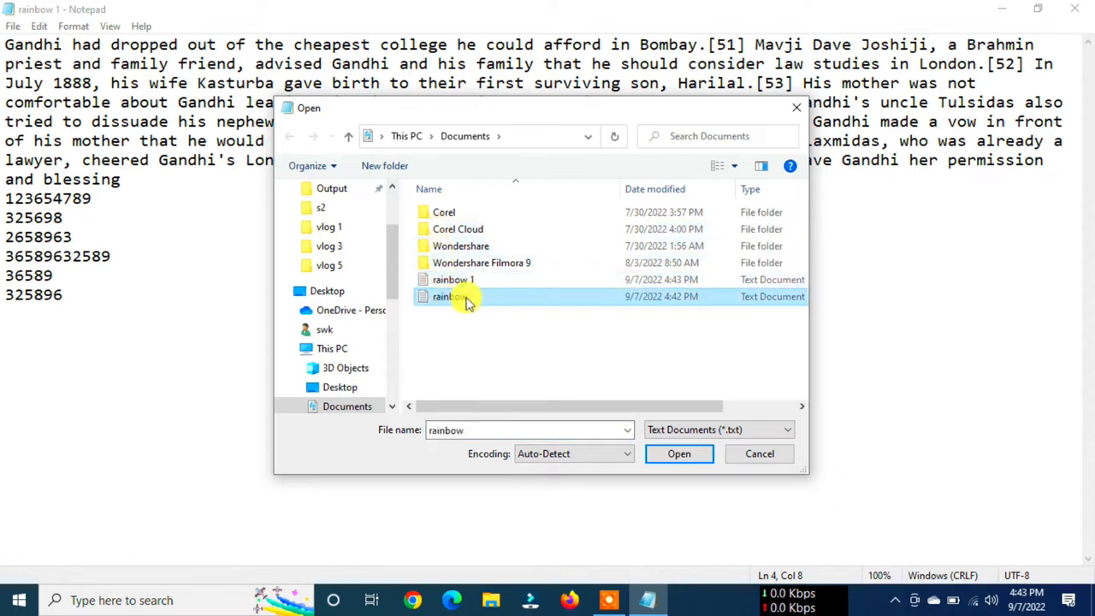
pyautogui.click(678, 460)
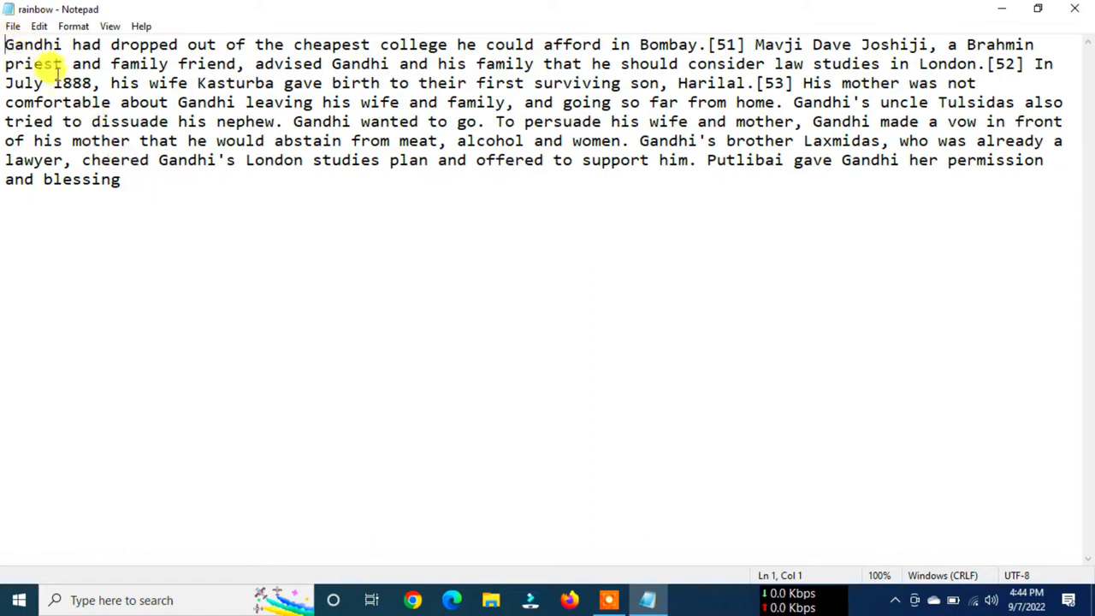
# - Open the page setup for the document and choose A4 paper size with the Auto paper source
pyautogui.click(12, 26)
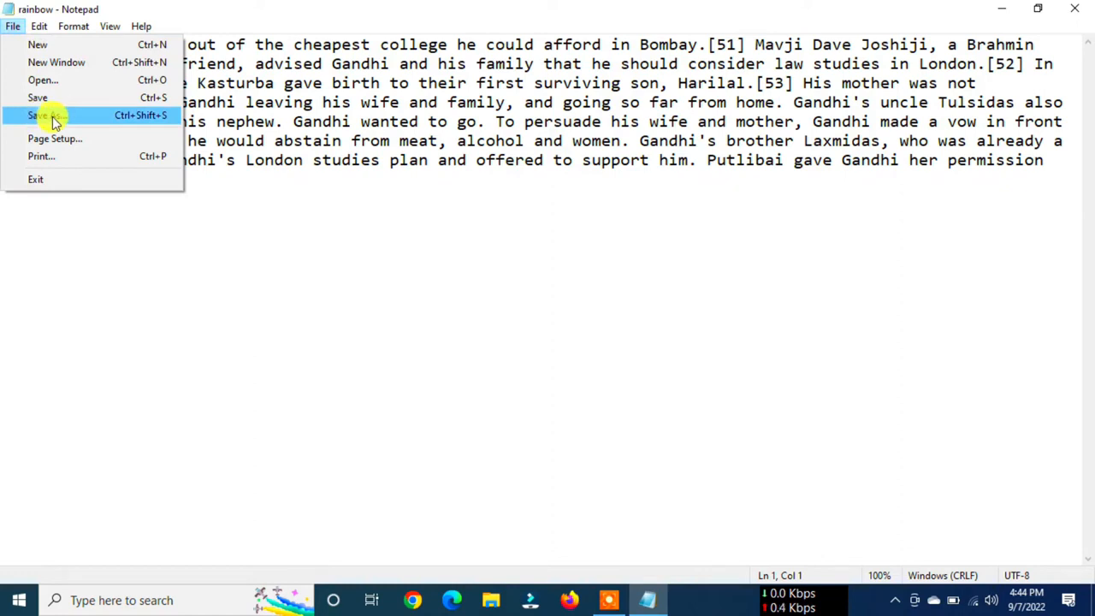
pyautogui.click(81, 140)
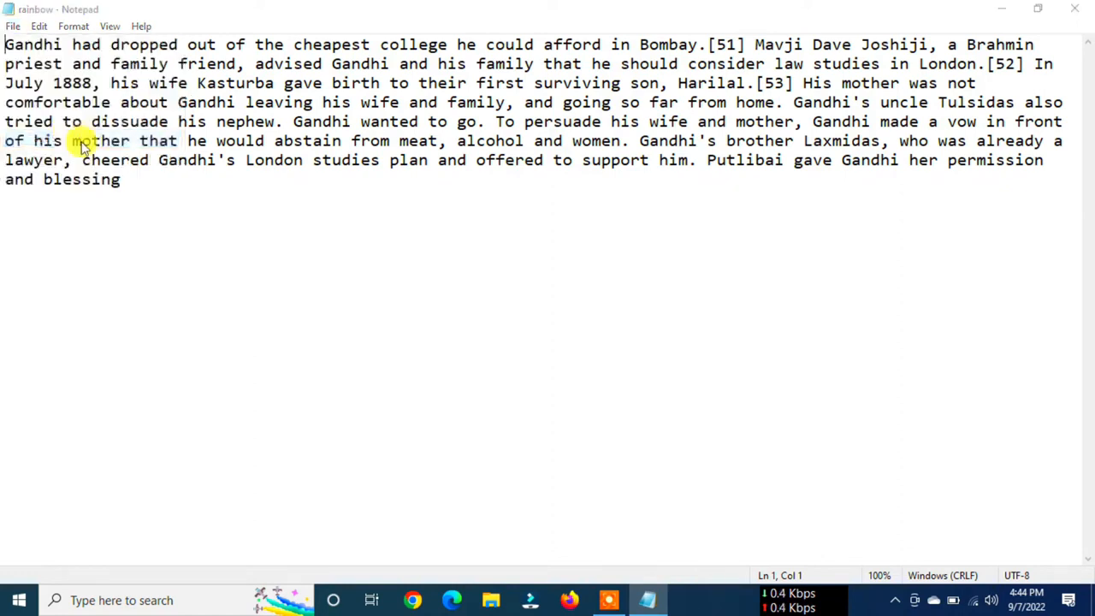
pyautogui.moveTo(218, 53); pyautogui.dragTo(478, 146)
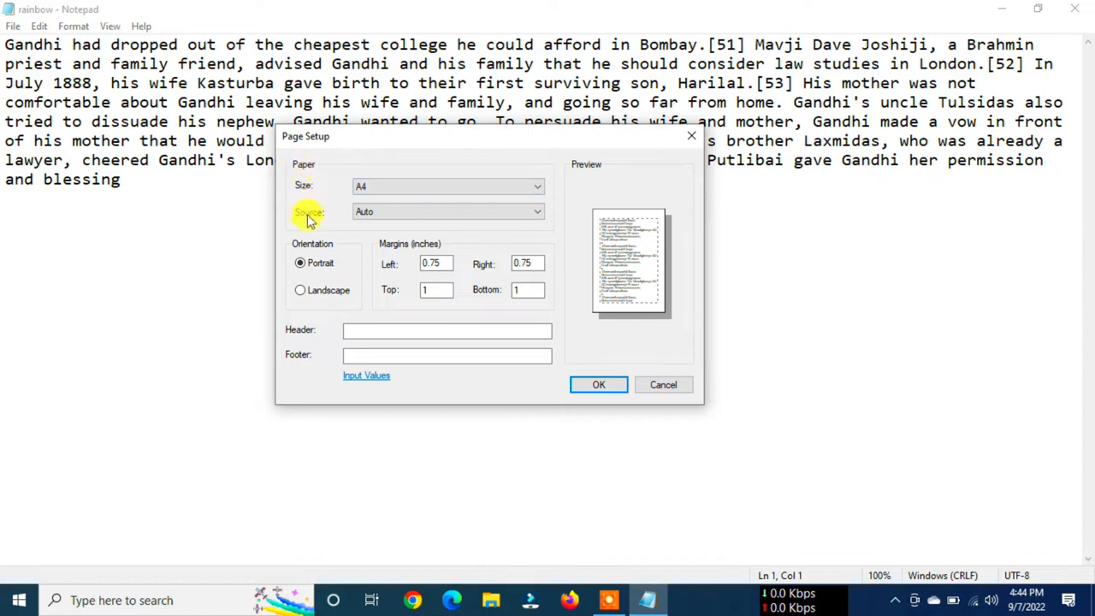
pyautogui.click(384, 185)
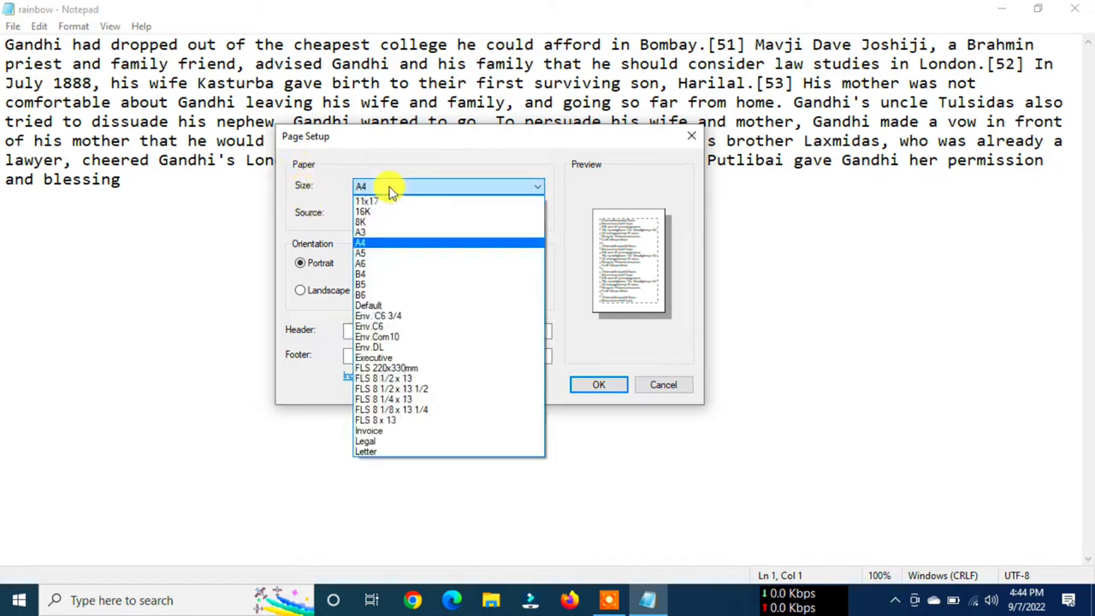
pyautogui.click(364, 246)
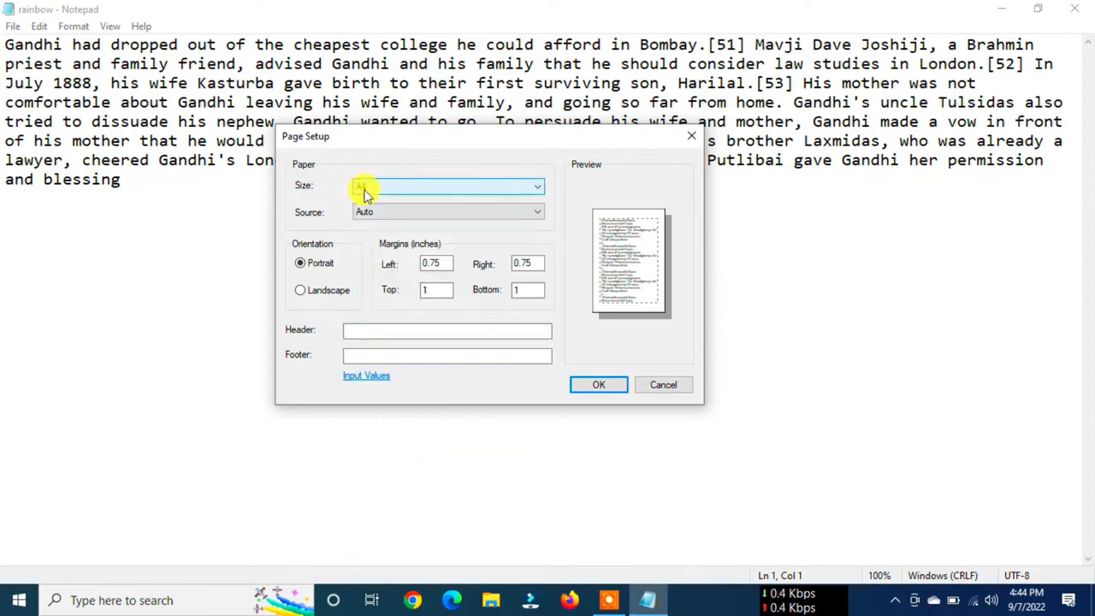
pyautogui.click(382, 214)
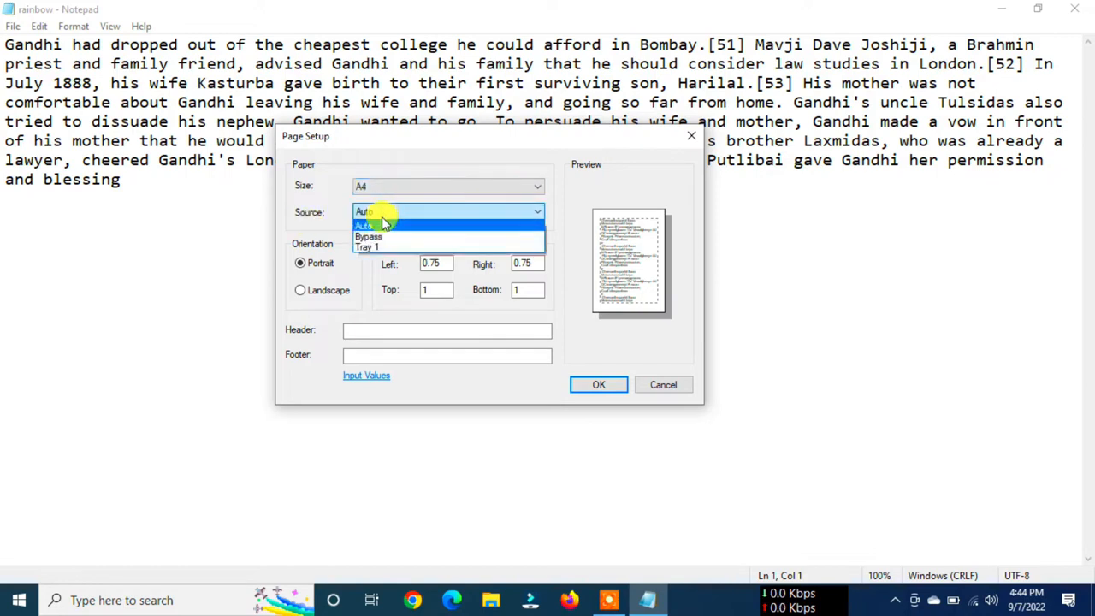
pyautogui.click(365, 228)
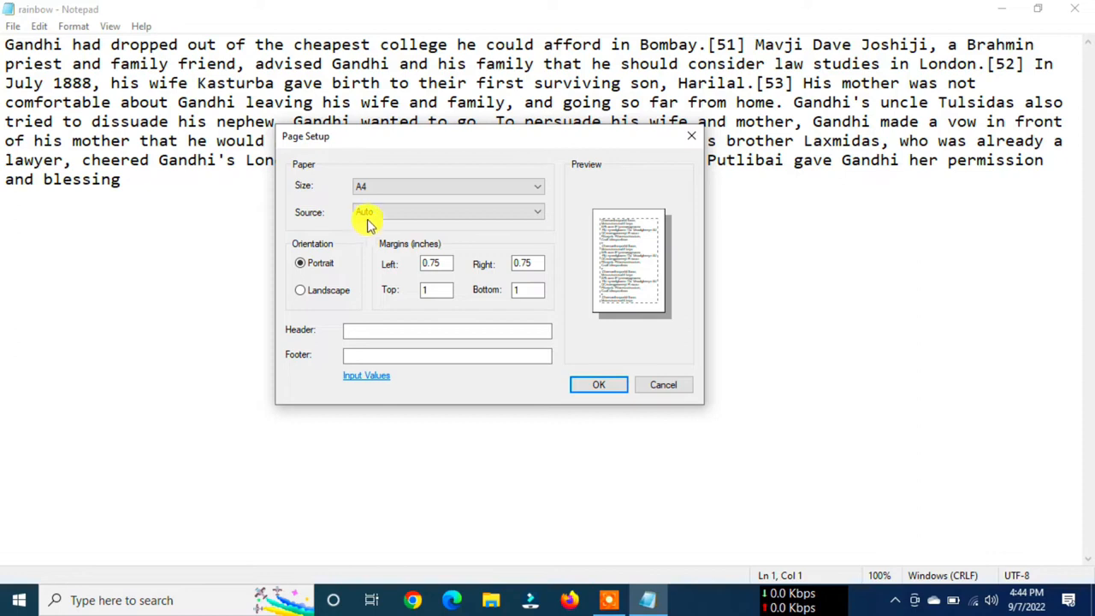
# - Try the Bypass and Tray 1 paper sources and landscape orientation, restoring Auto and portrait
pyautogui.click(366, 216)
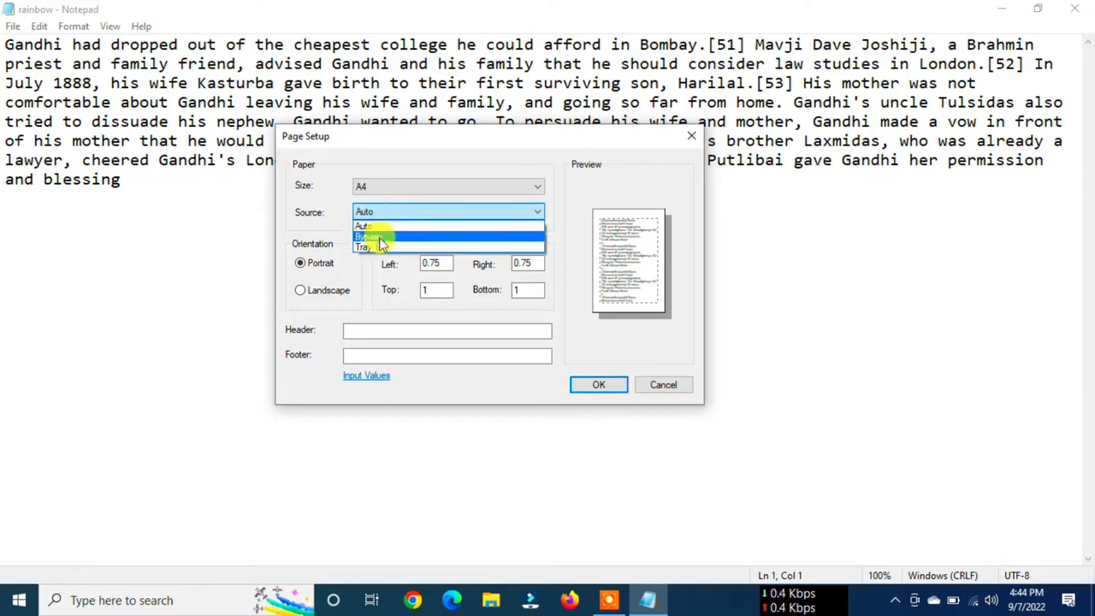
pyautogui.click(379, 237)
pyautogui.click(370, 215)
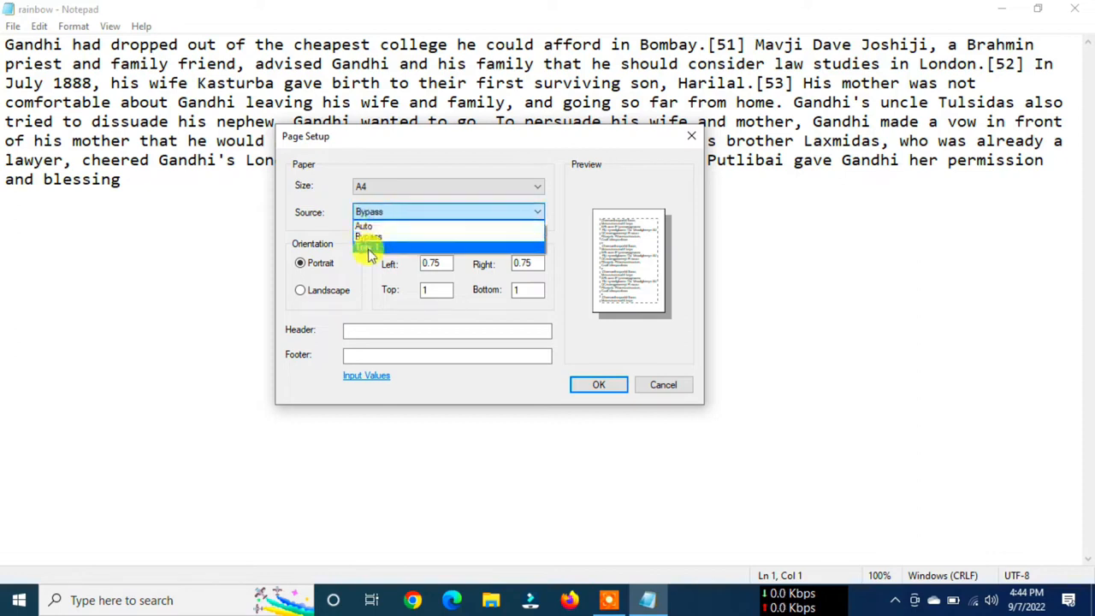
pyautogui.click(366, 245)
pyautogui.click(367, 215)
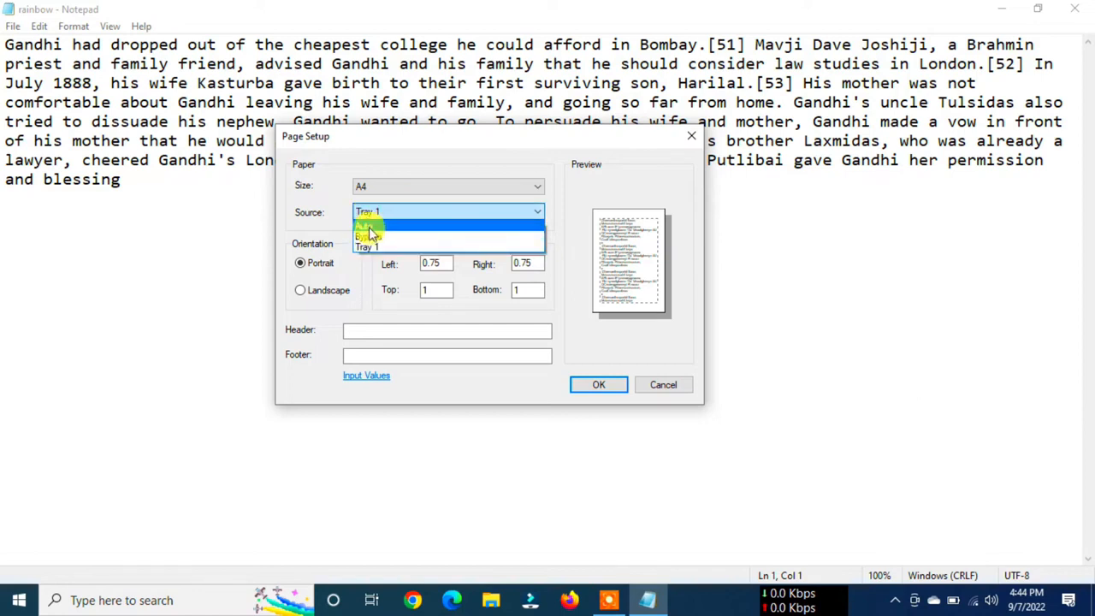
pyautogui.click(370, 228)
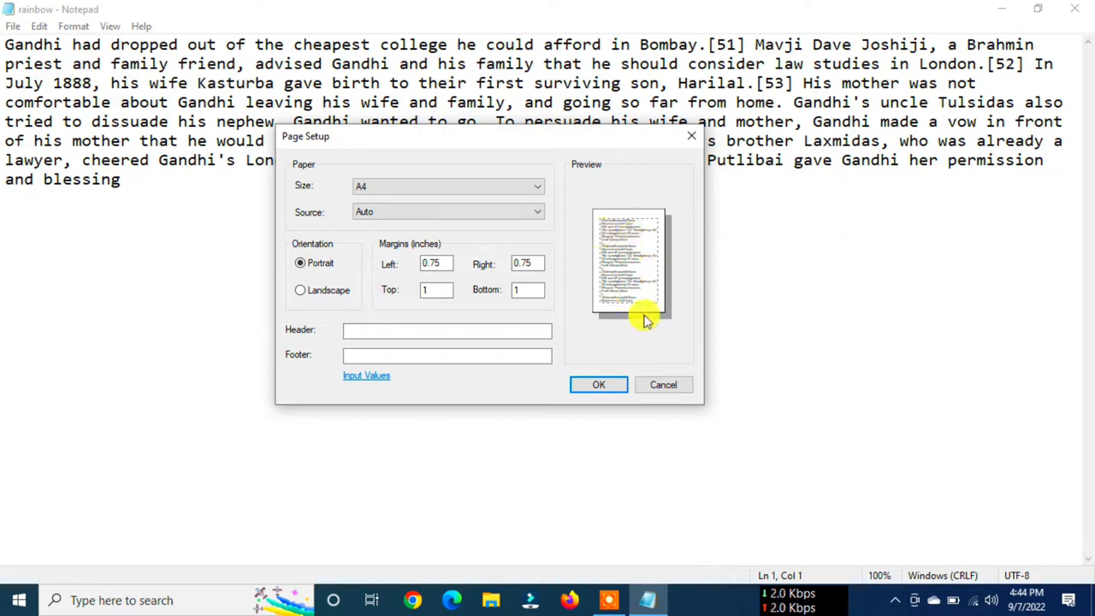
pyautogui.click(301, 291)
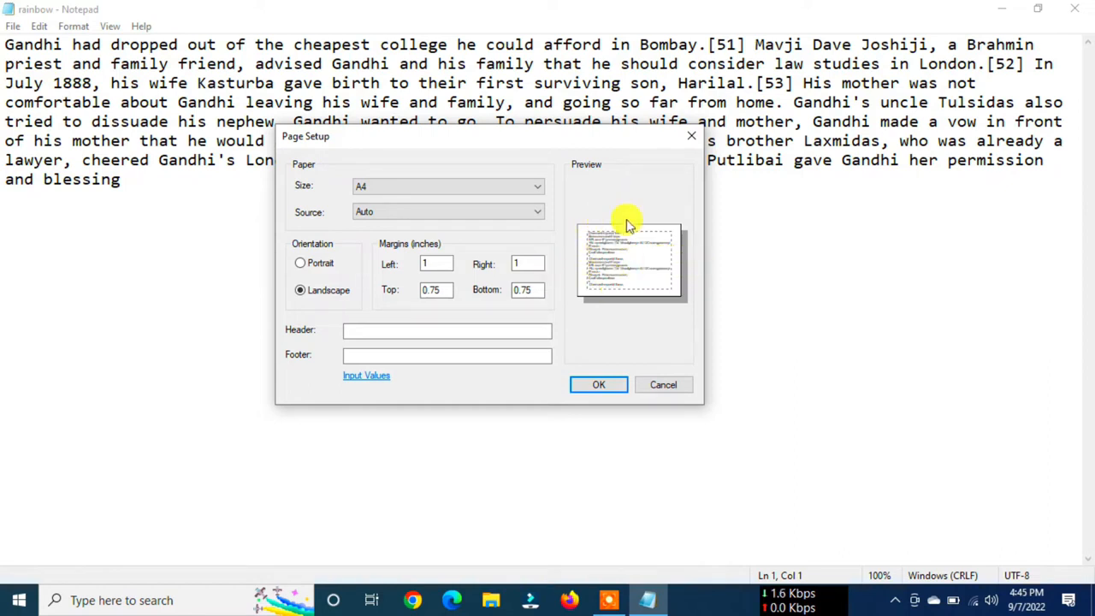
pyautogui.click(300, 266)
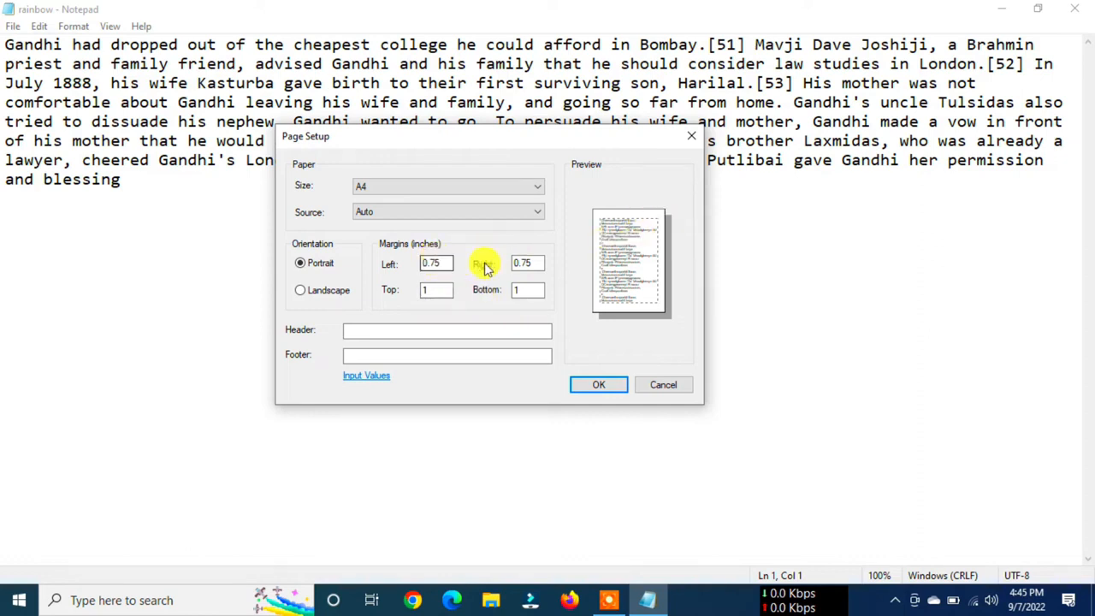
# - Set both the left and right page margins to 1 inch
pyautogui.moveTo(447, 264); pyautogui.dragTo(387, 264)
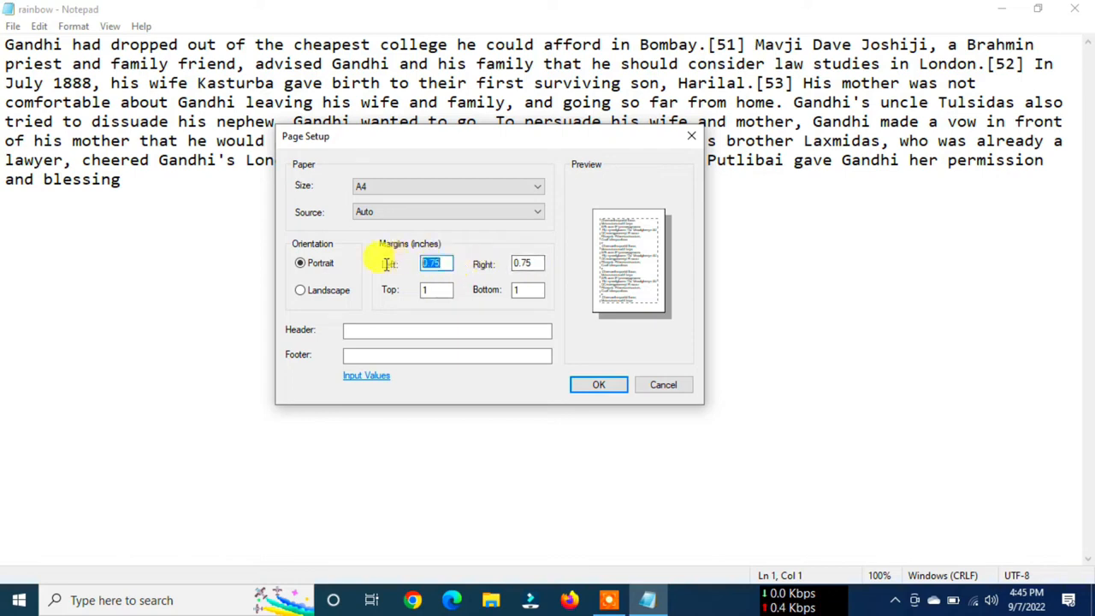
pyautogui.write('1')
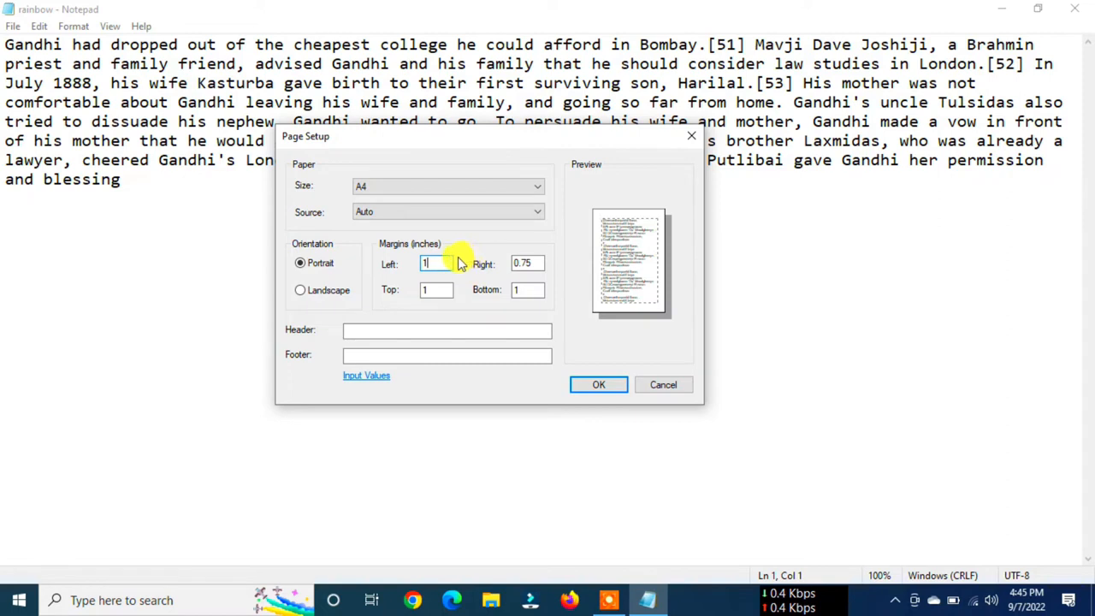
pyautogui.moveTo(537, 263); pyautogui.dragTo(484, 262)
pyautogui.write('1')
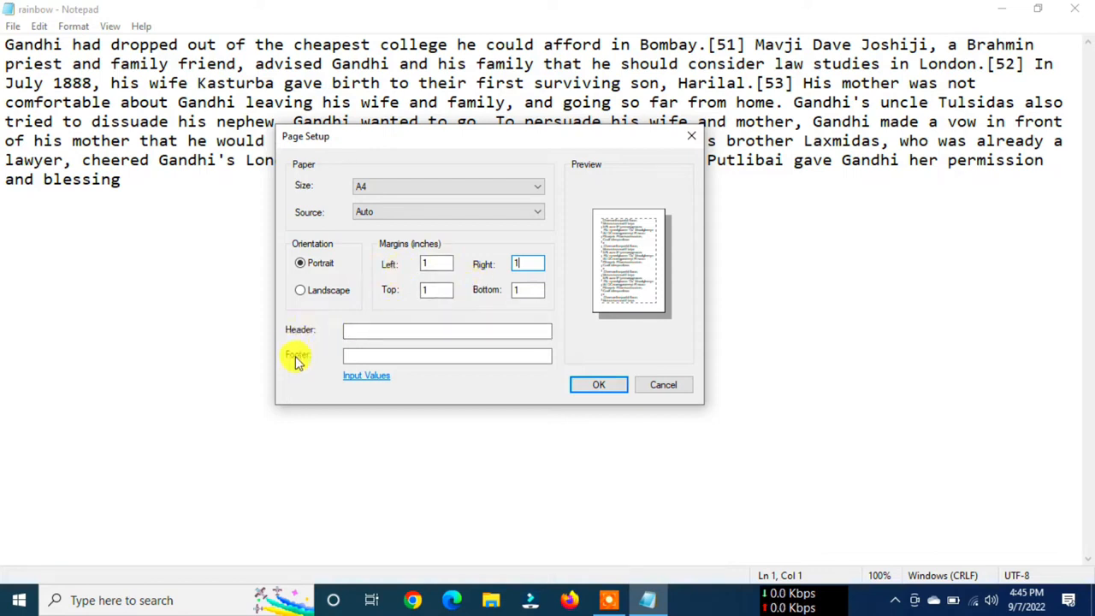
# - Enter rainbow as the page header and 123456 as the page footer
pyautogui.click(347, 331)
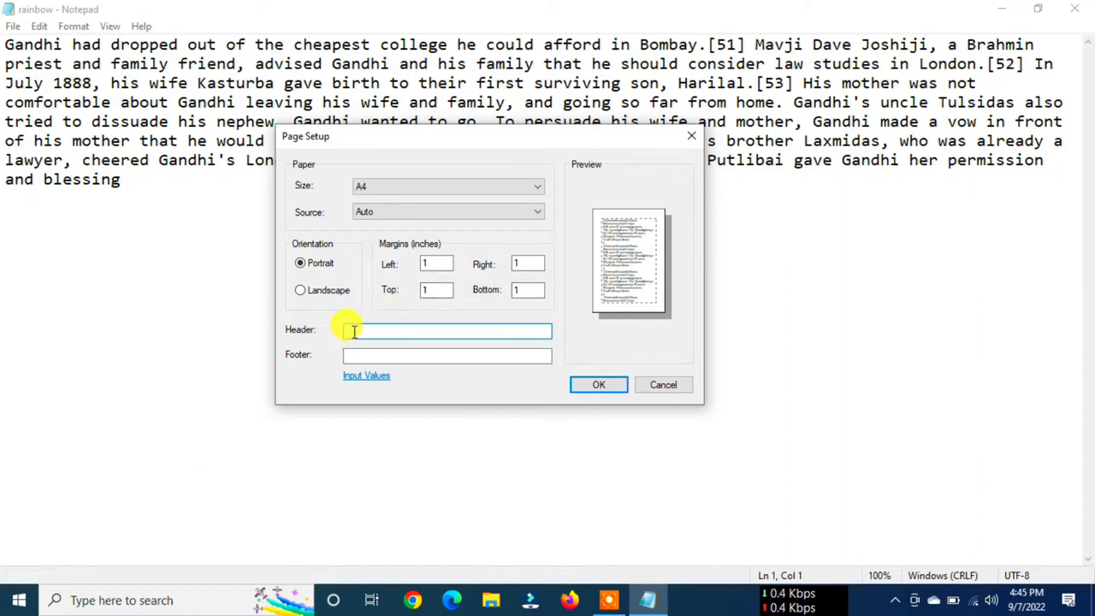
pyautogui.write('rainbow')
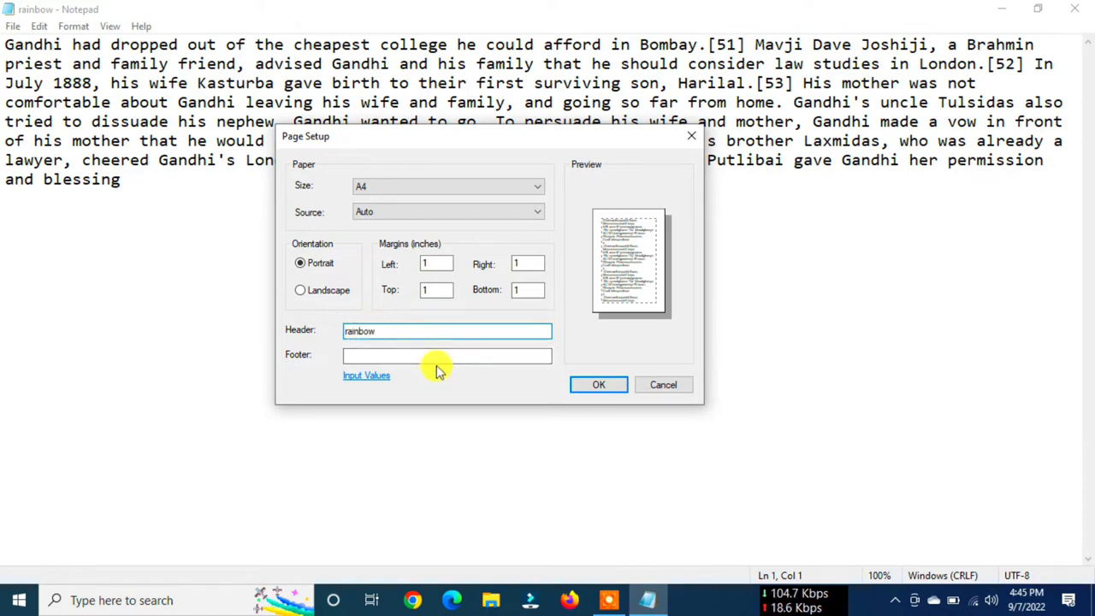
pyautogui.click(377, 353)
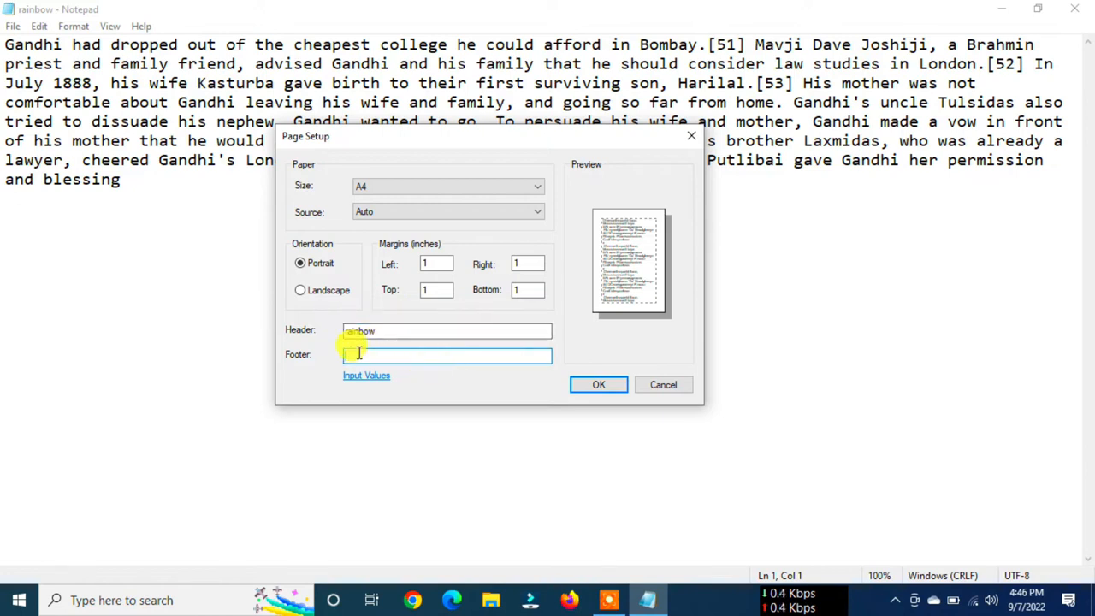
pyautogui.hotkey('shift', 'Tab')
pyautogui.press('End')
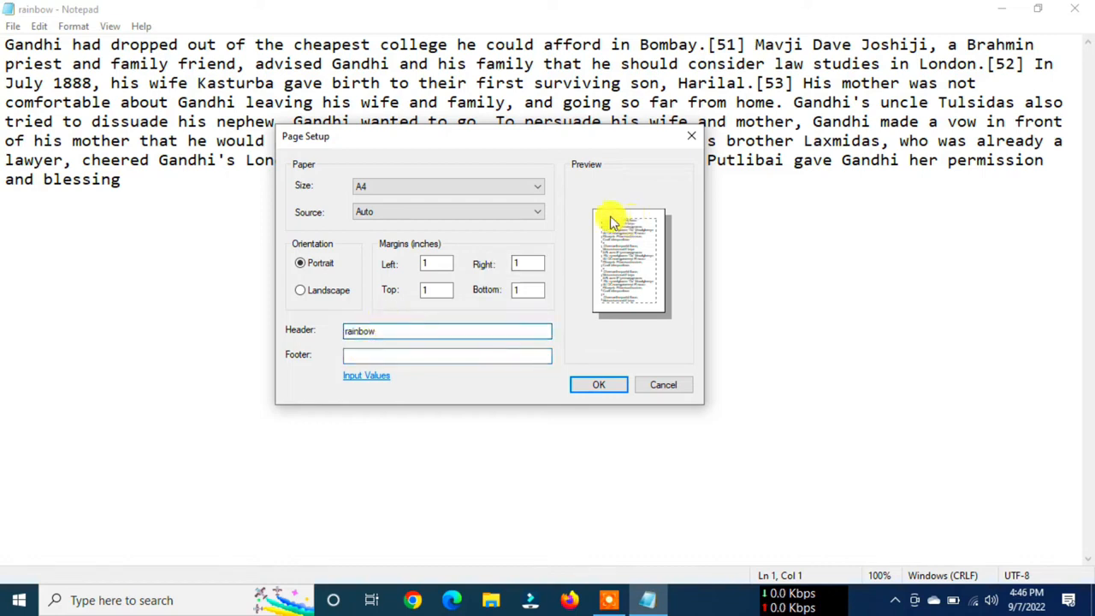
pyautogui.click(352, 356)
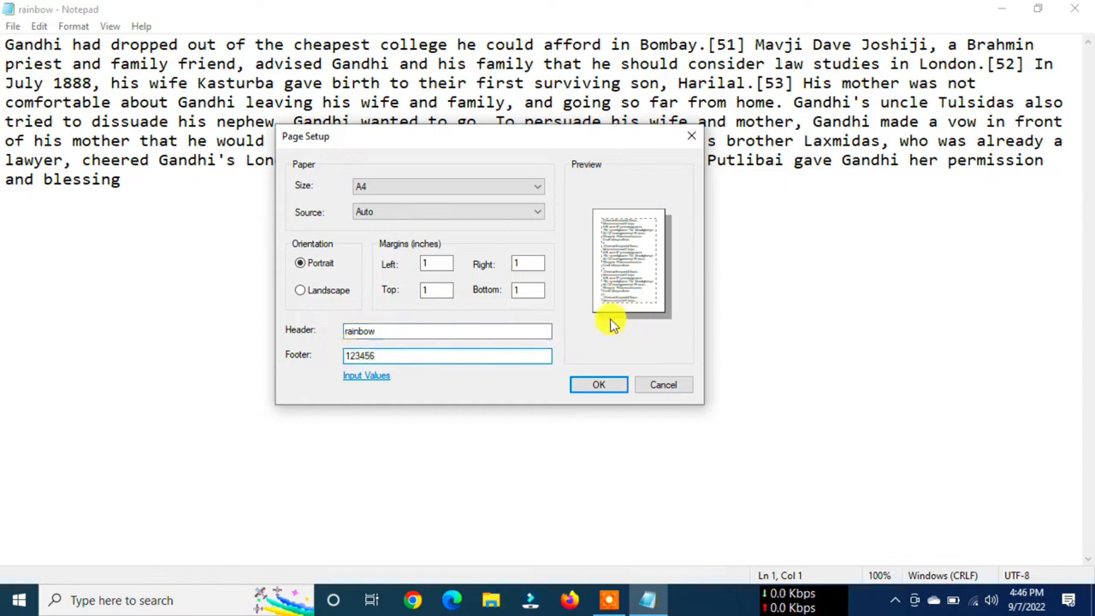
# - Apply the page setup settings, and highlight and deselect the whole paragraph
pyautogui.click(596, 383)
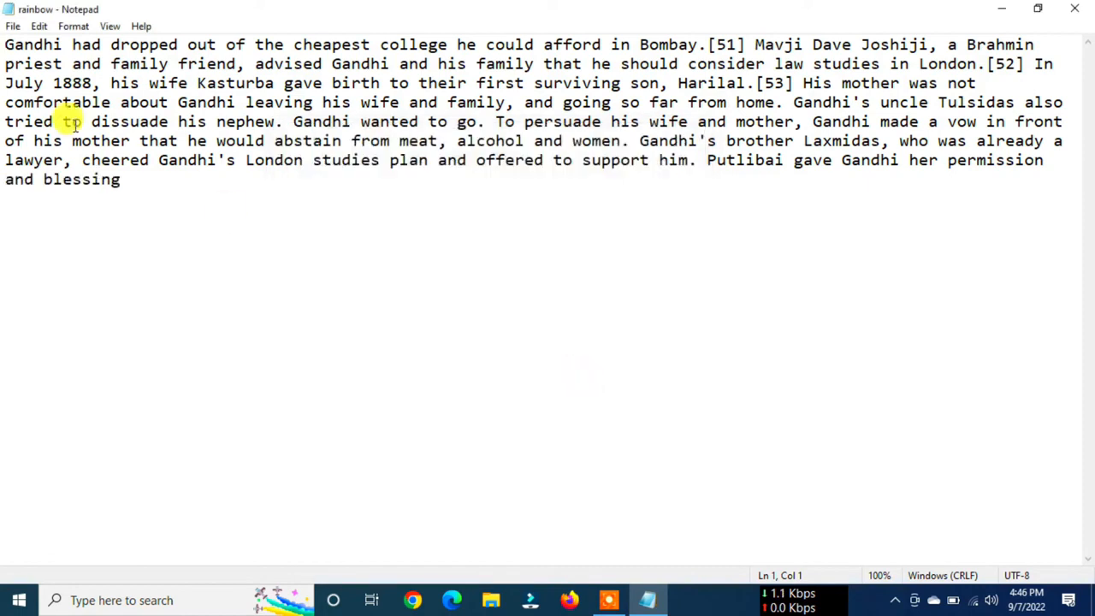
pyautogui.moveTo(6, 44); pyautogui.dragTo(122, 195)
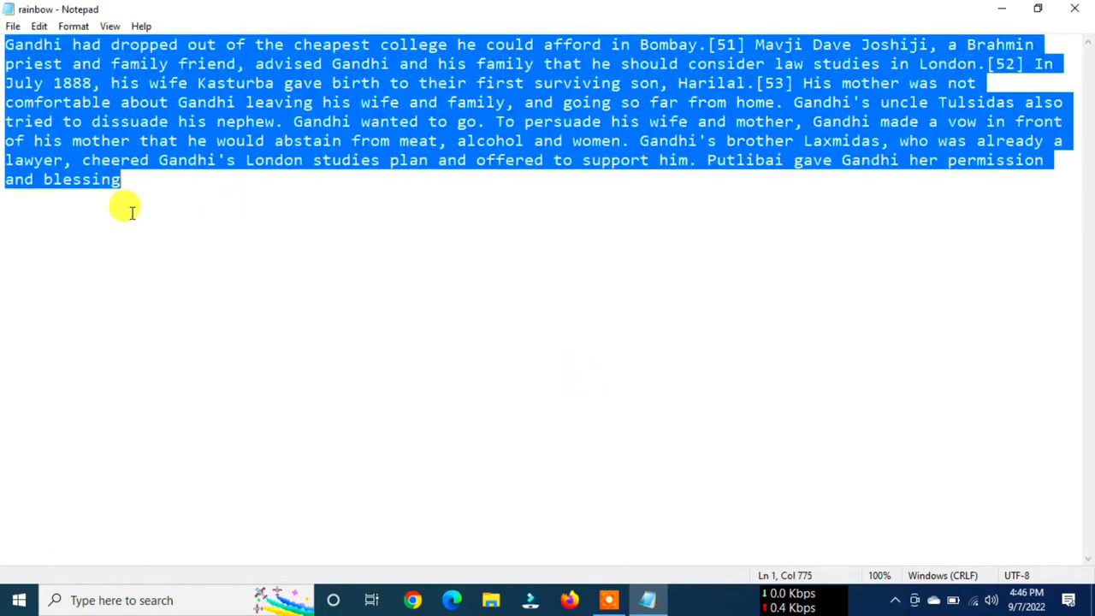
pyautogui.click(405, 221)
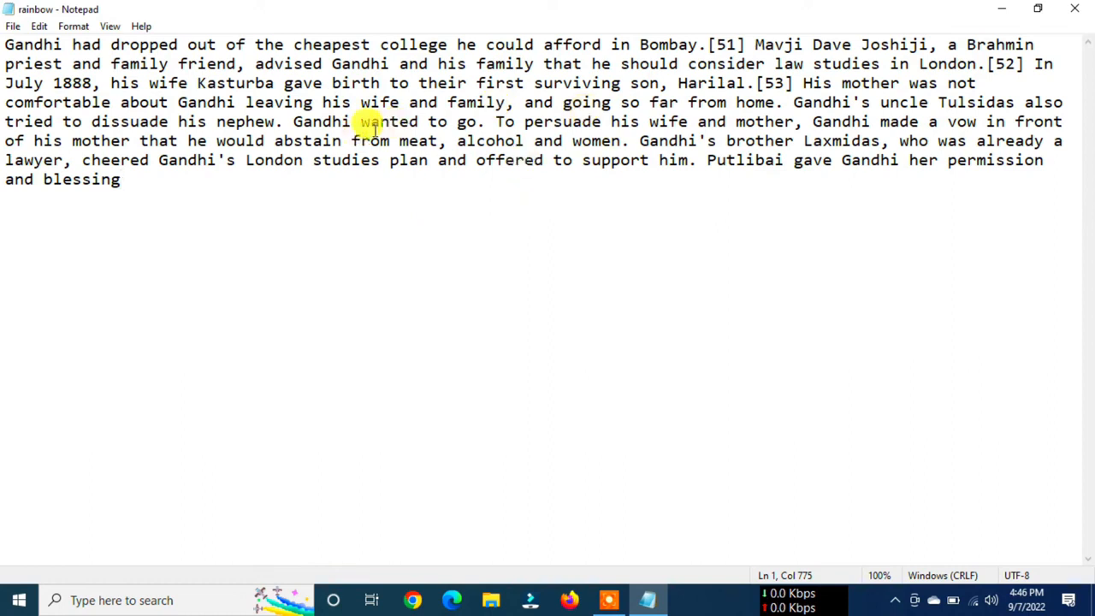
# - Open the print options for the document, review the KONICA MINOLTA 195 printer entry, and close them without printing
pyautogui.click(12, 27)
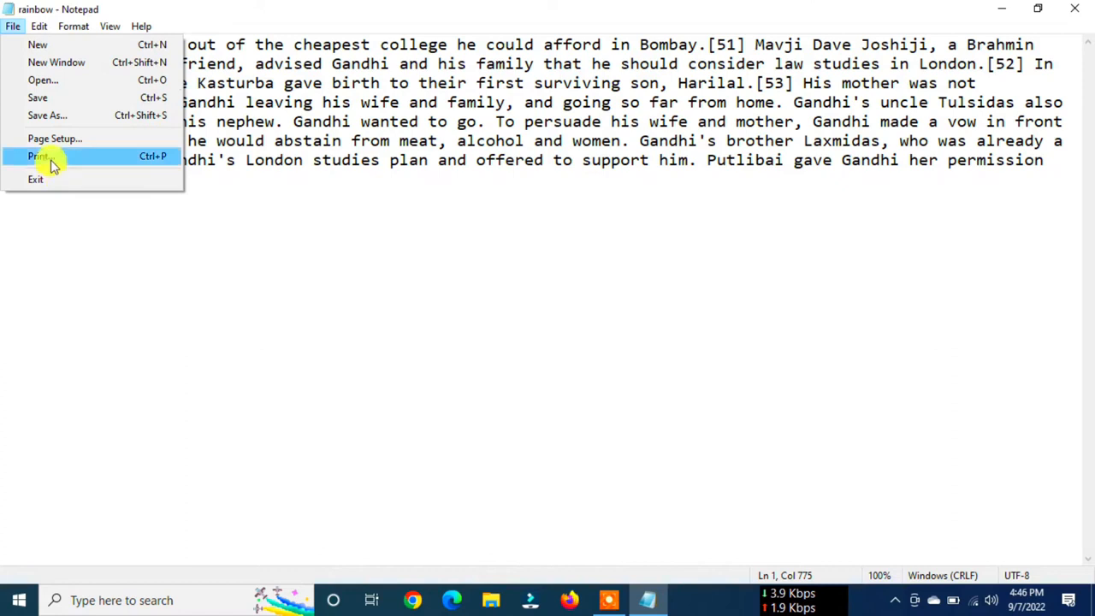
pyautogui.click(163, 158)
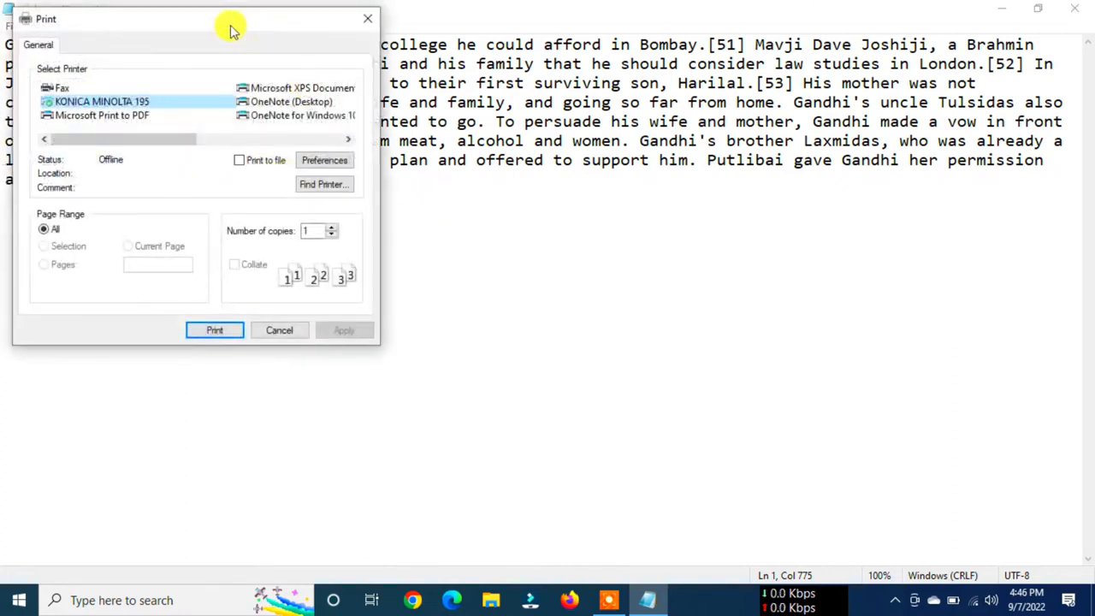
pyautogui.moveTo(232, 29); pyautogui.dragTo(500, 153)
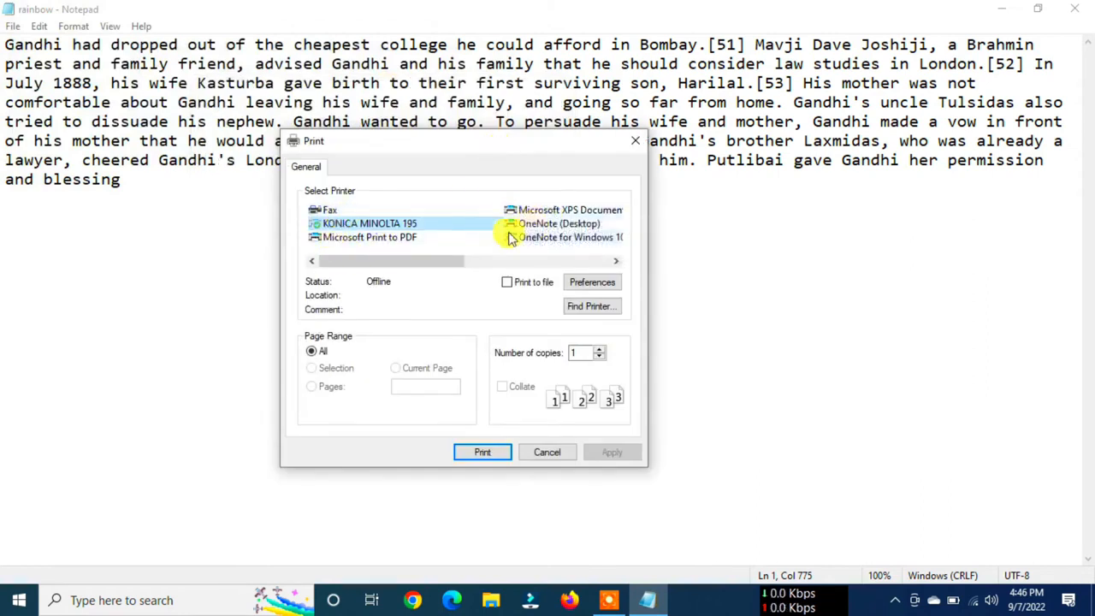
pyautogui.click(375, 225)
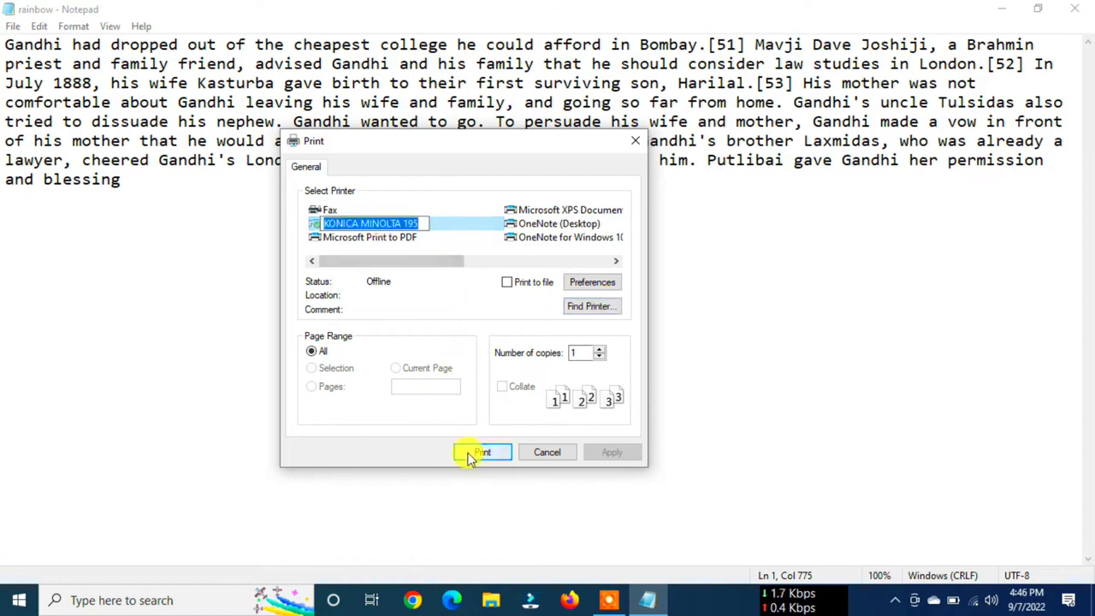
pyautogui.click(443, 263)
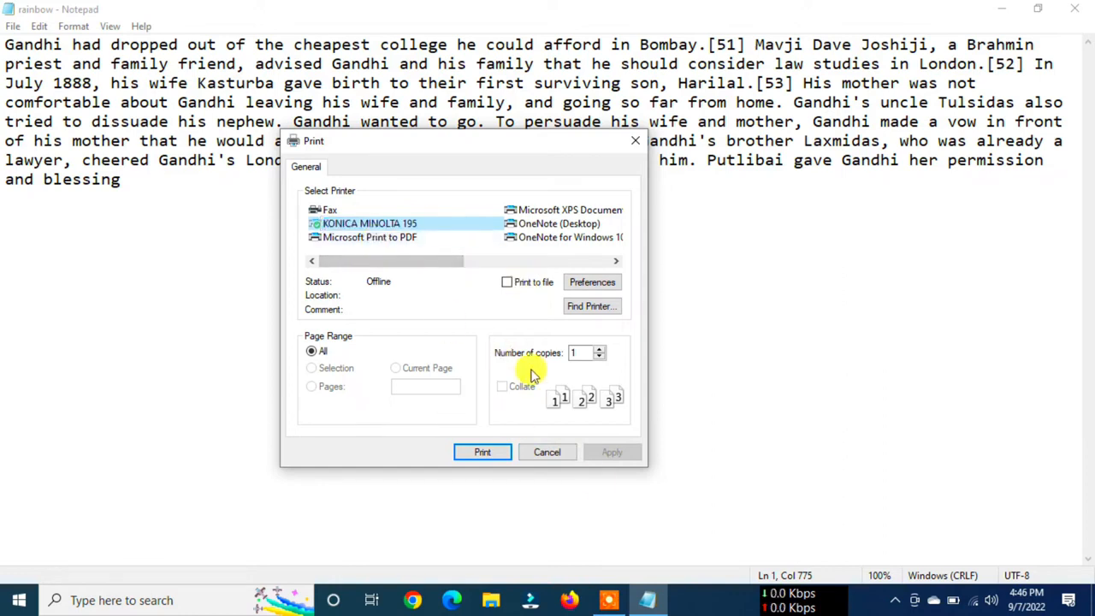
pyautogui.click(547, 452)
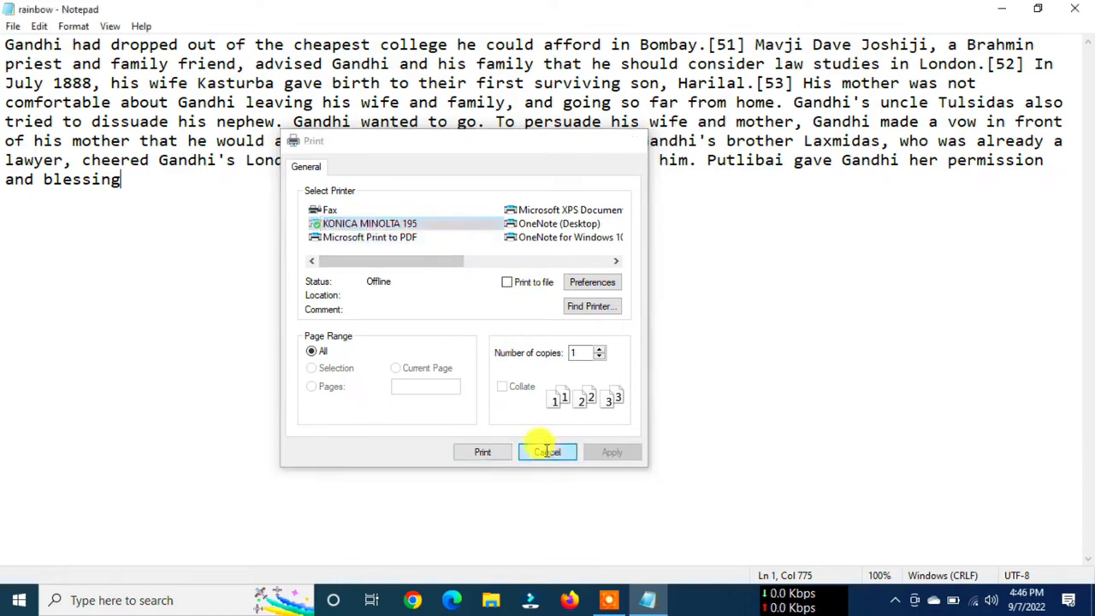
pyautogui.click(13, 26)
pyautogui.click(305, 104)
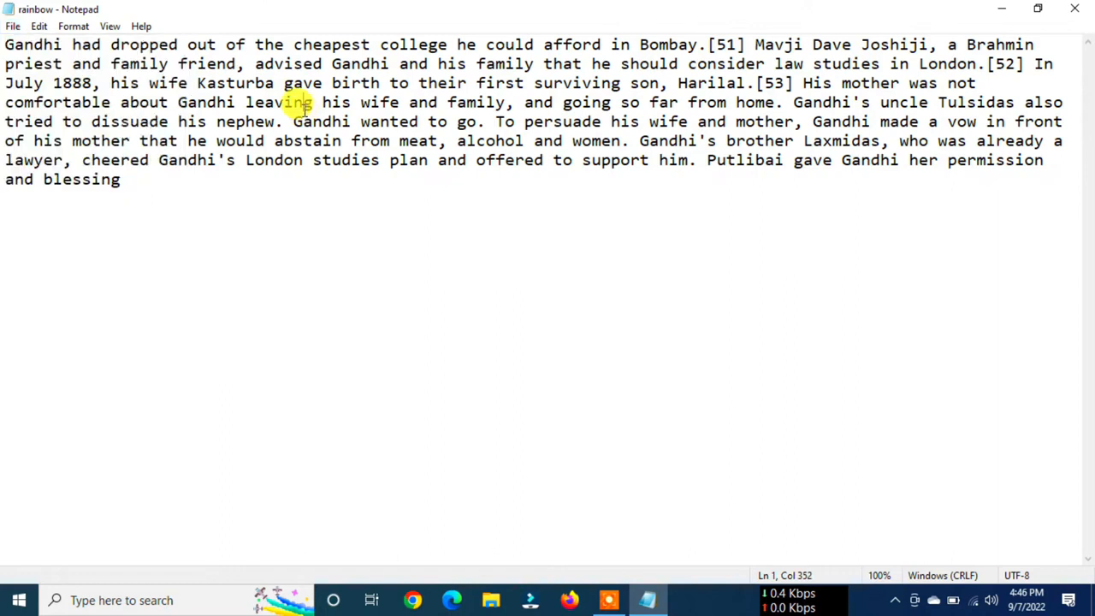
pyautogui.click(38, 26)
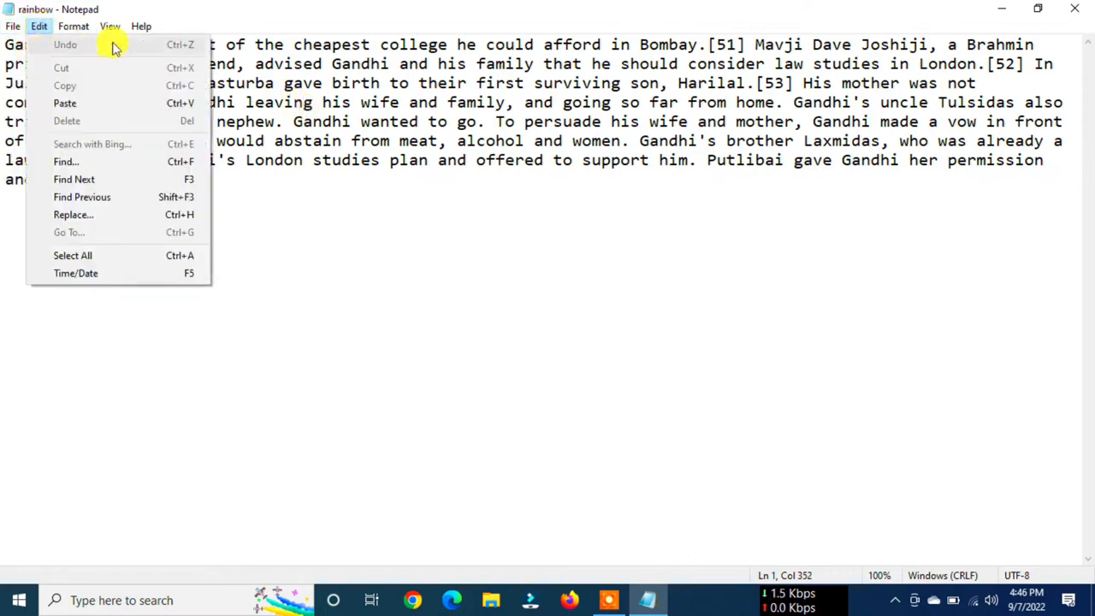
# - Add 1236448 on a new line below the paragraph and undo the entry
pyautogui.click(245, 179)
pyautogui.press('Return')
pyautogui.write('1236448')
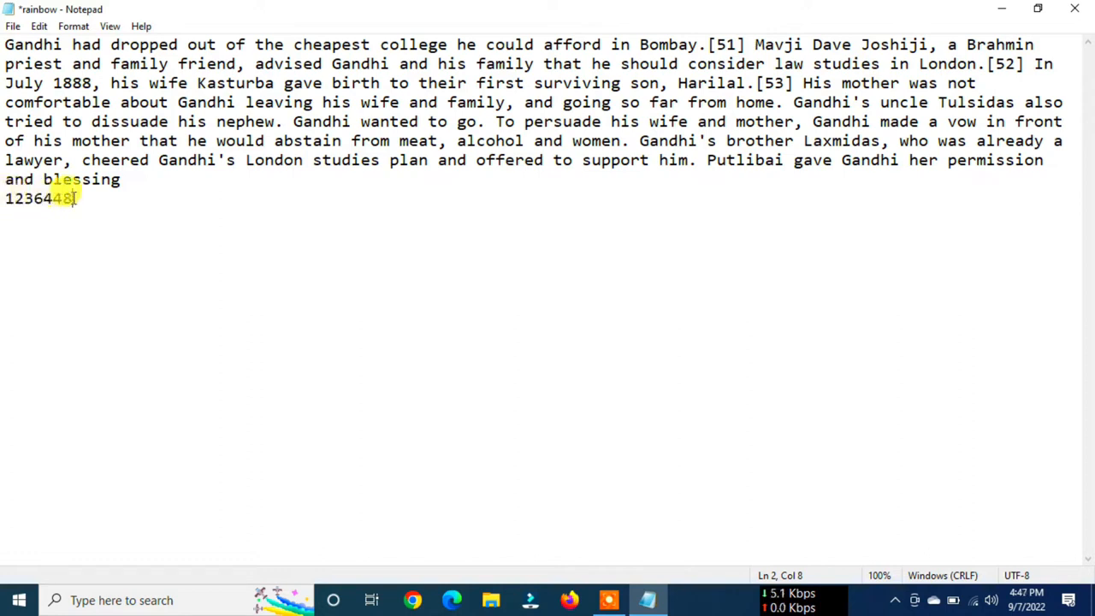
pyautogui.click(41, 28)
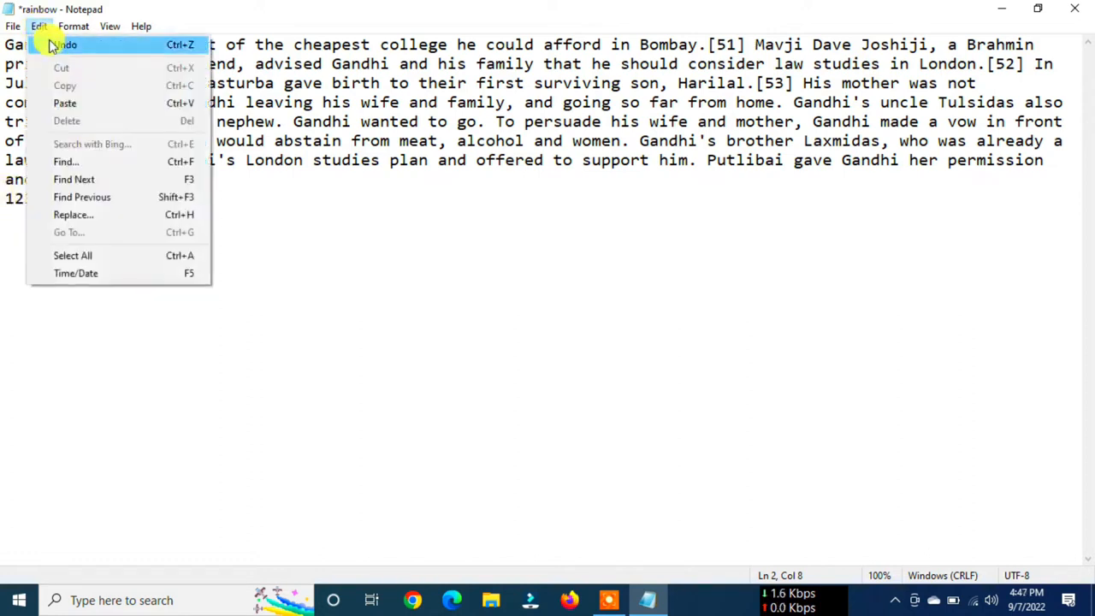
pyautogui.click(48, 43)
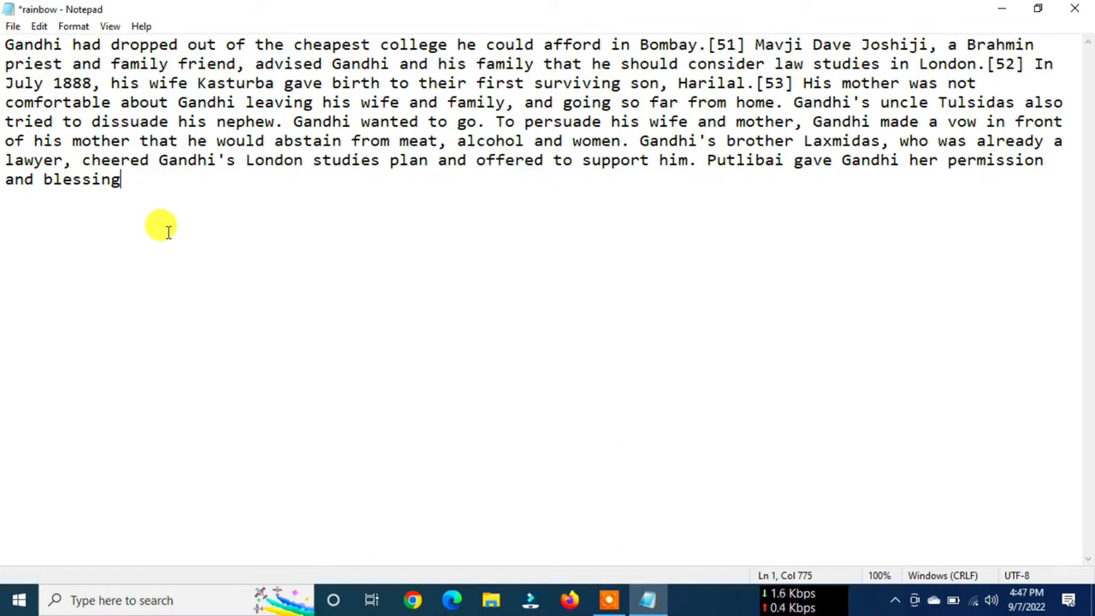
pyautogui.click(39, 26)
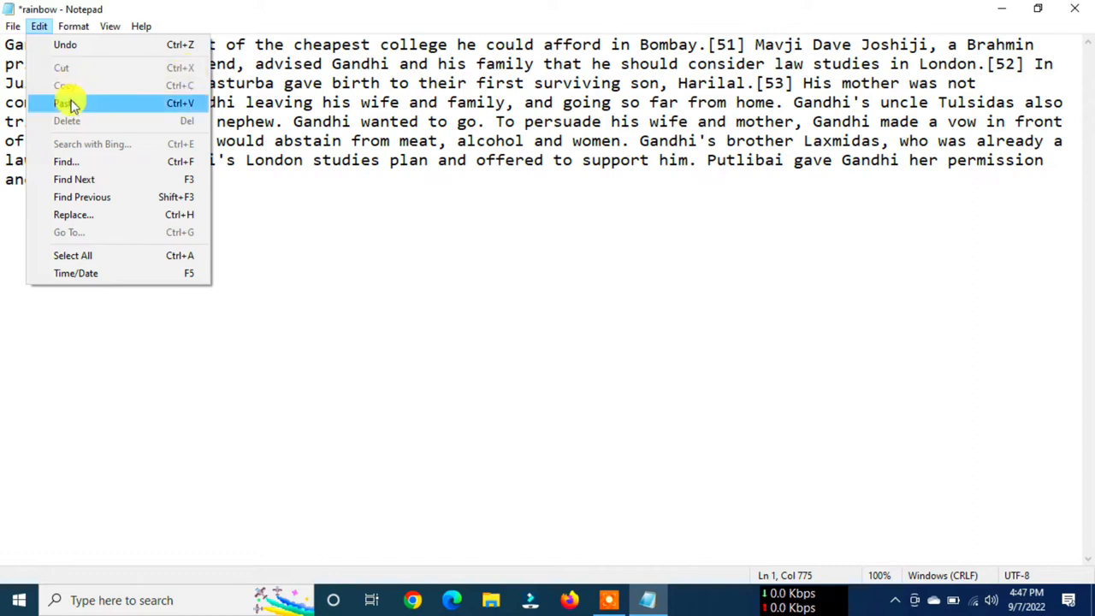
pyautogui.click(379, 166)
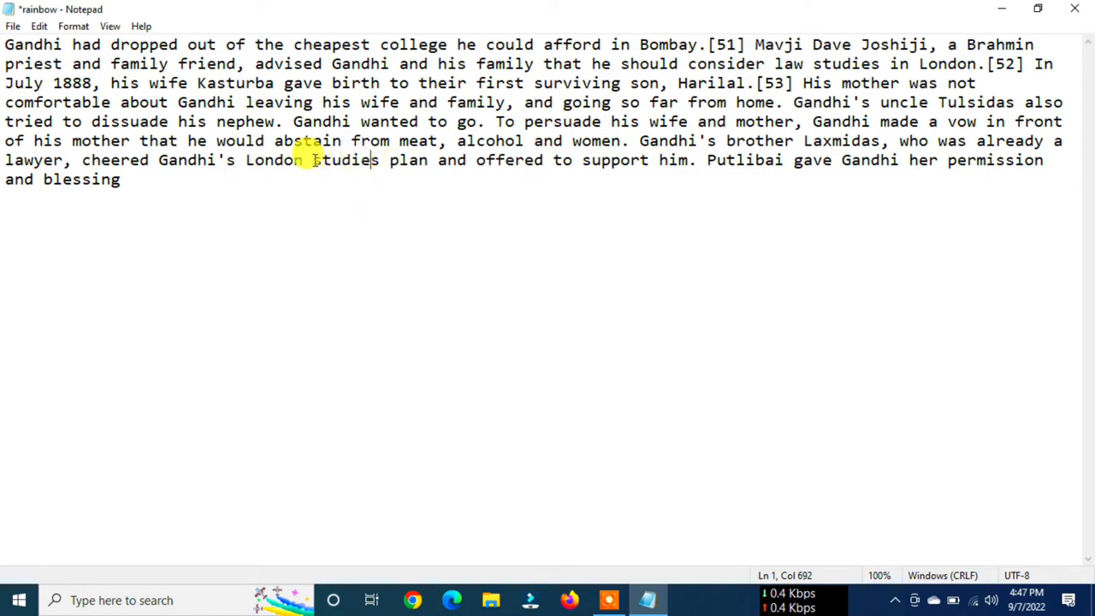
pyautogui.moveTo(314, 160); pyautogui.dragTo(697, 163)
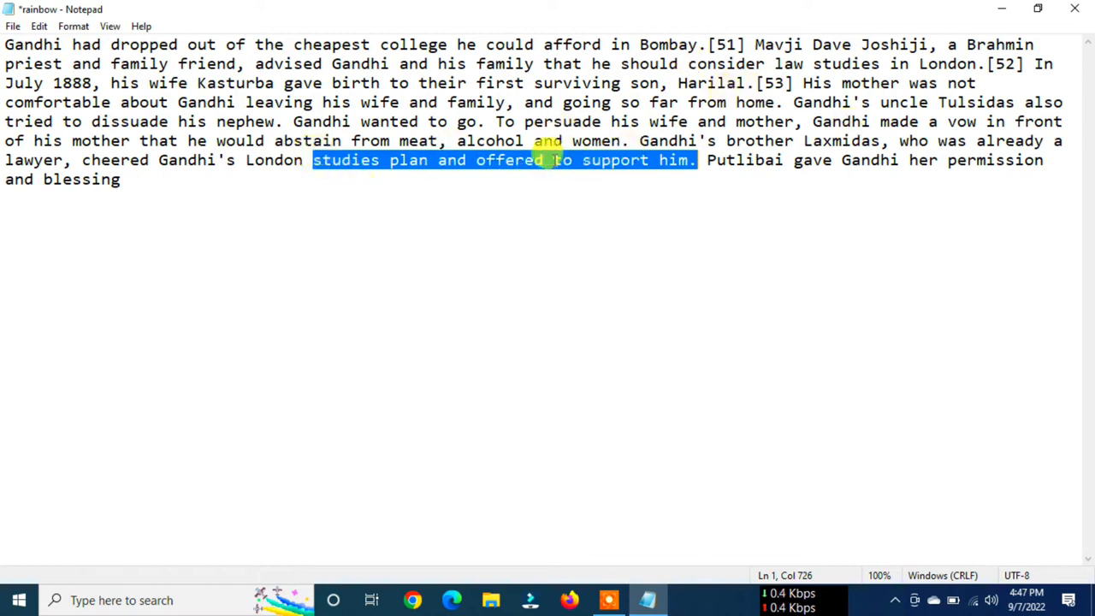
# - Insert the words rainbow technical institute before "studies plan" in the paragraph
pyautogui.click(314, 160)
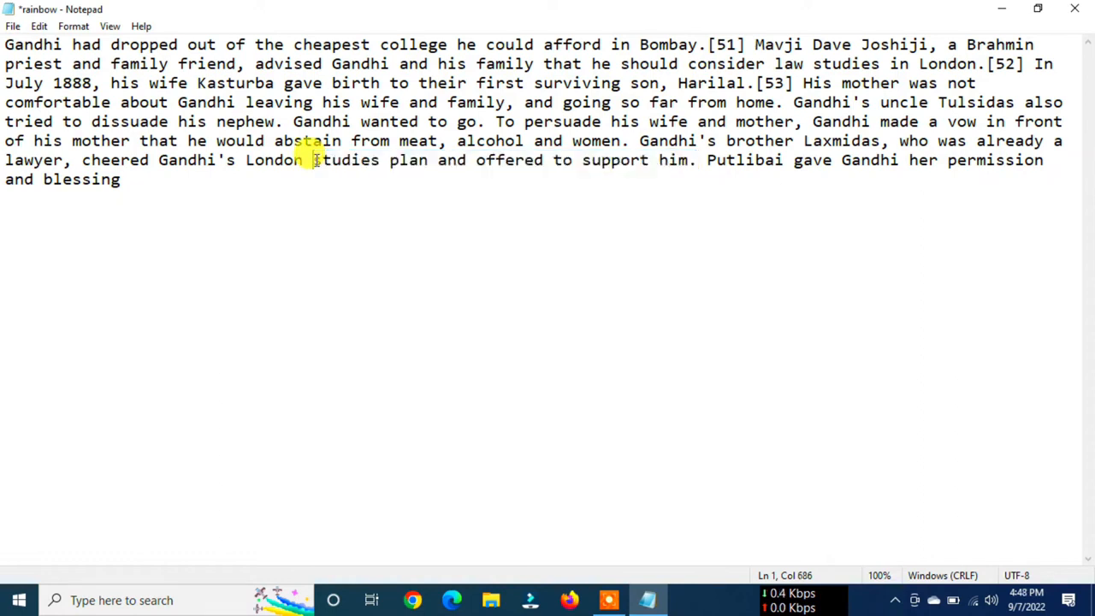
pyautogui.write('rainbow technical instit')
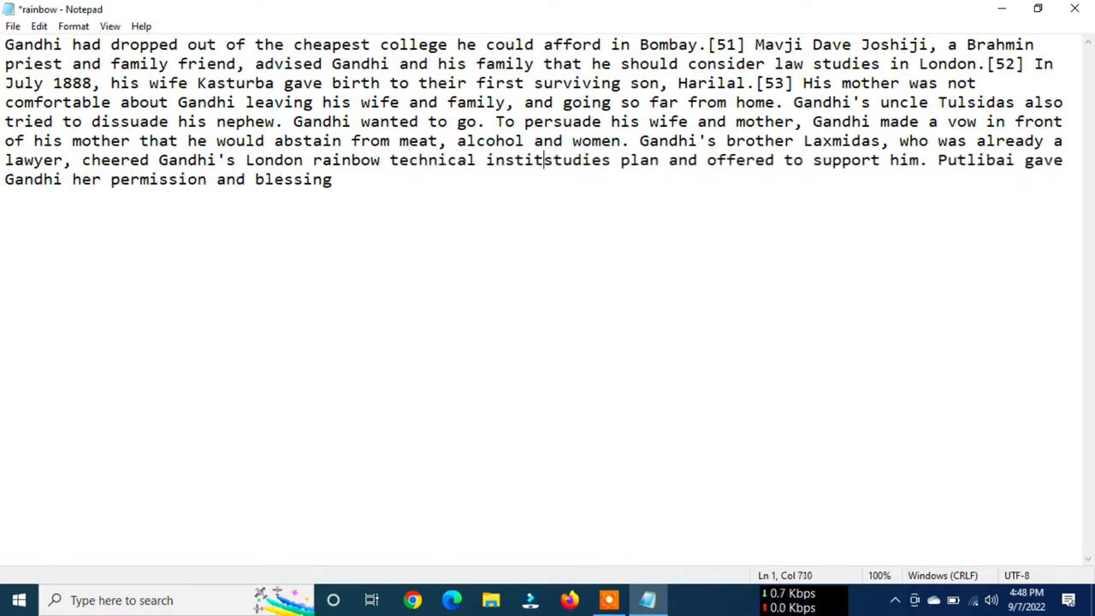
pyautogui.write('ute')
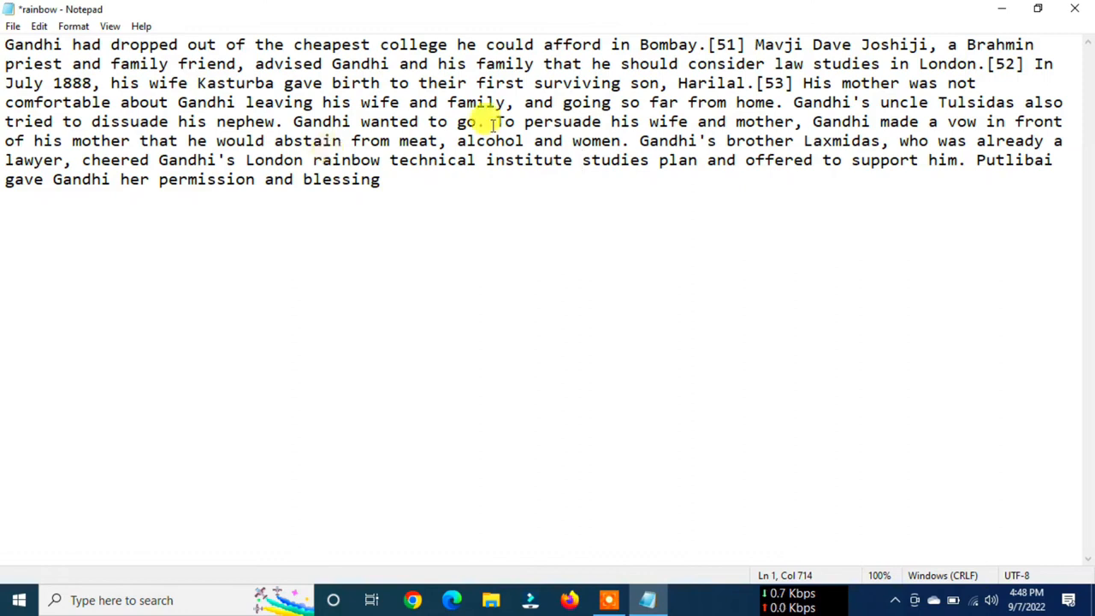
# - Move the phrase rainbow technical institute out of the paragraph to a separate line below it, leaving one blank line between
pyautogui.moveTo(314, 159); pyautogui.dragTo(569, 157)
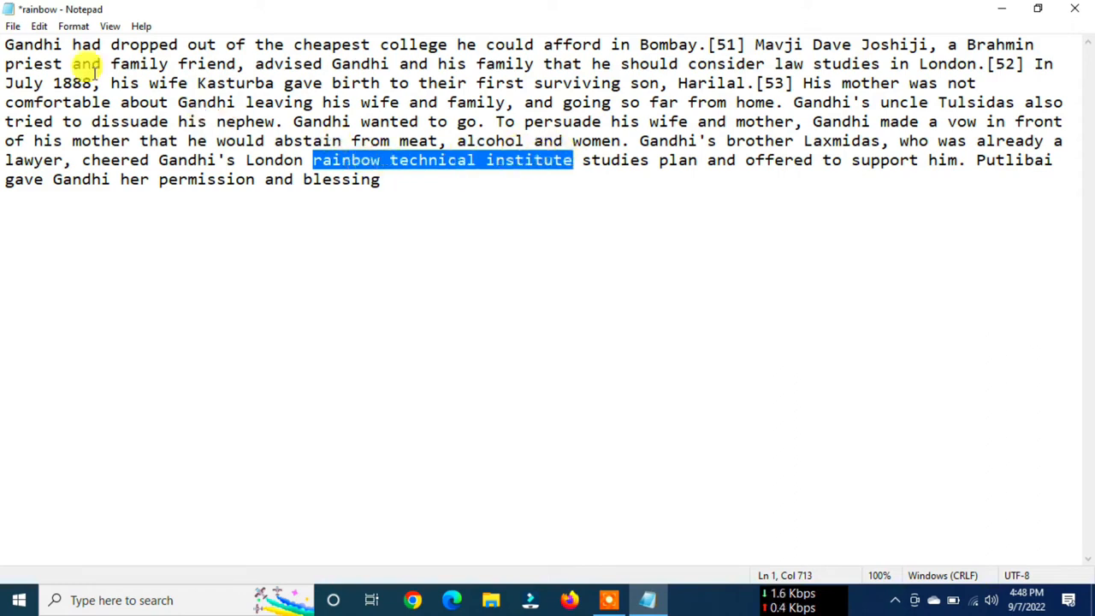
pyautogui.click(39, 27)
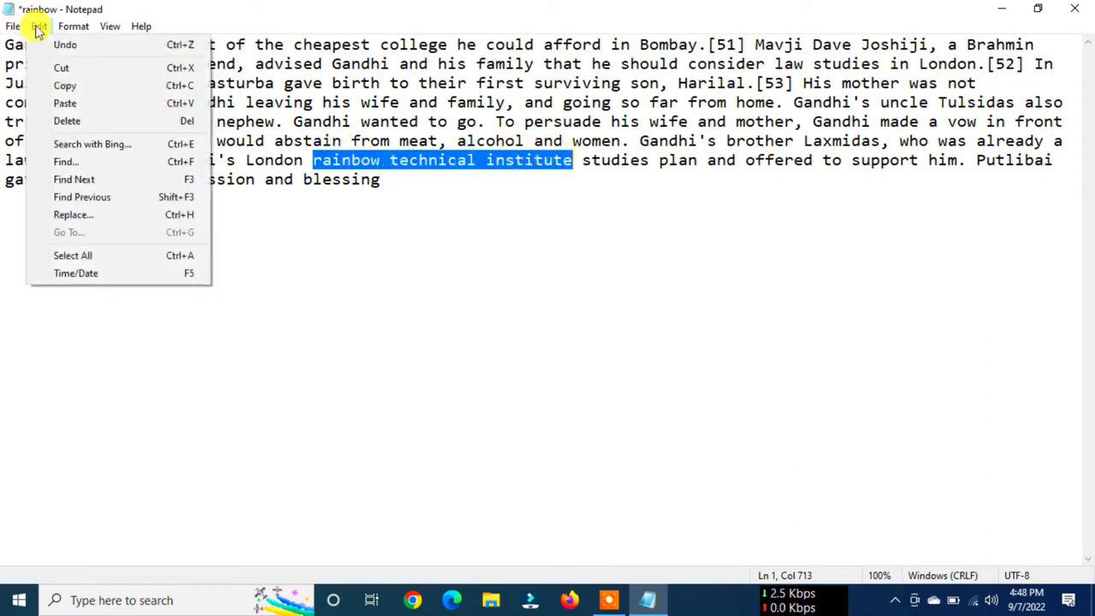
pyautogui.click(64, 72)
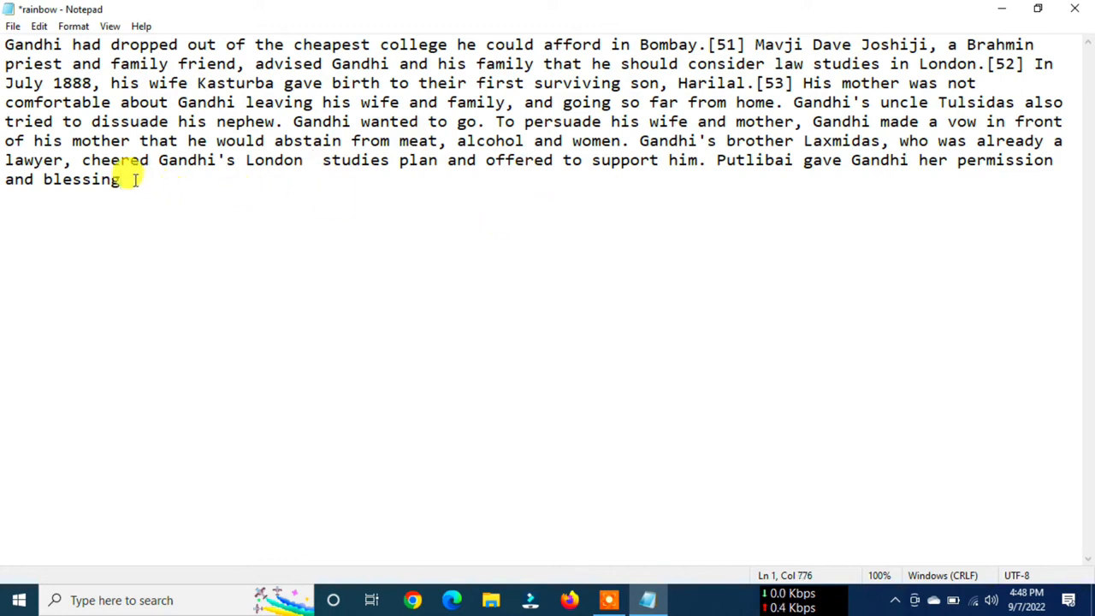
pyautogui.press('Return')
pyautogui.press('Return')
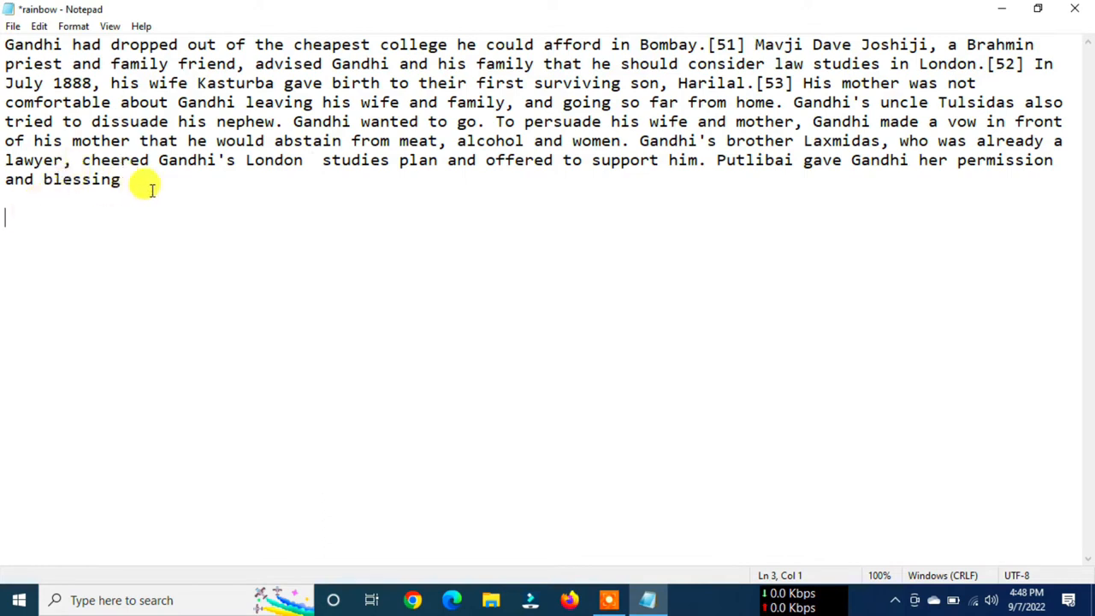
pyautogui.click(39, 26)
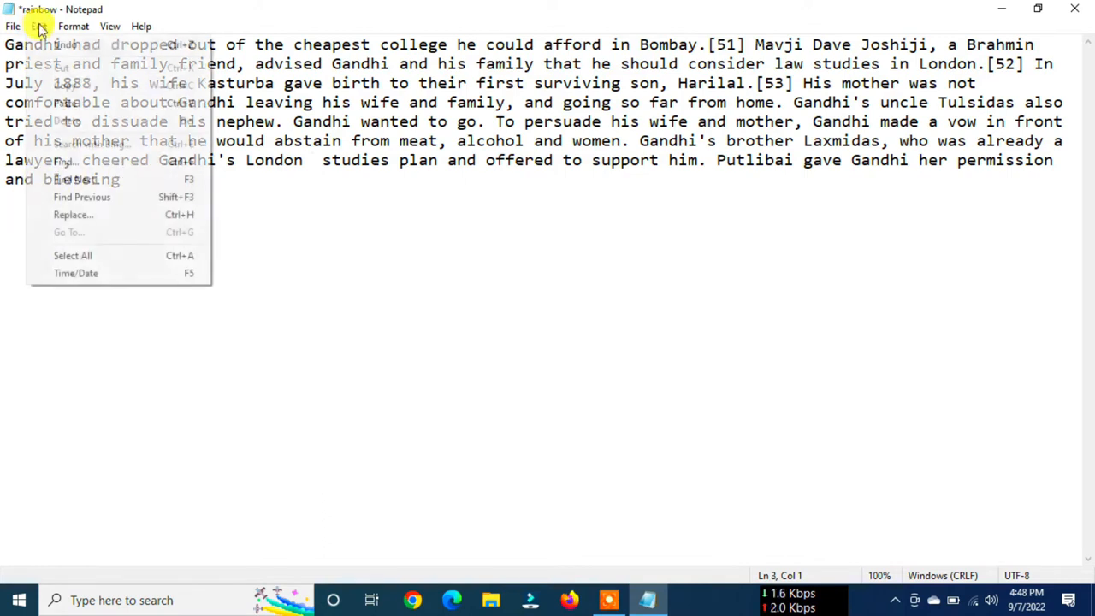
pyautogui.click(151, 103)
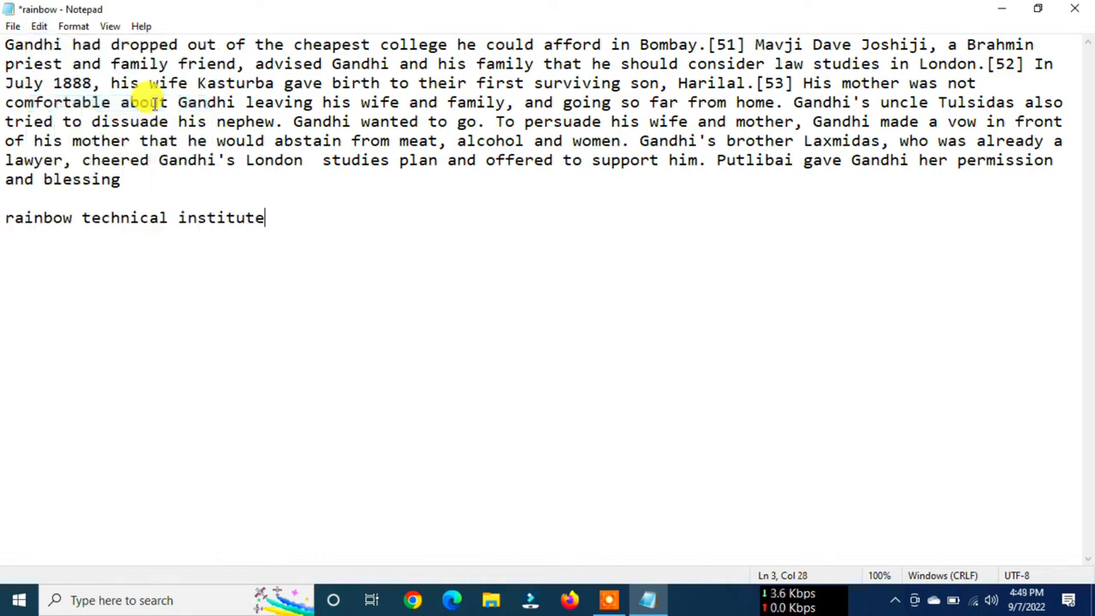
# - Paste rainbow technical institute again on the following line, and add three more copies of it on that same line
pyautogui.press('Return')
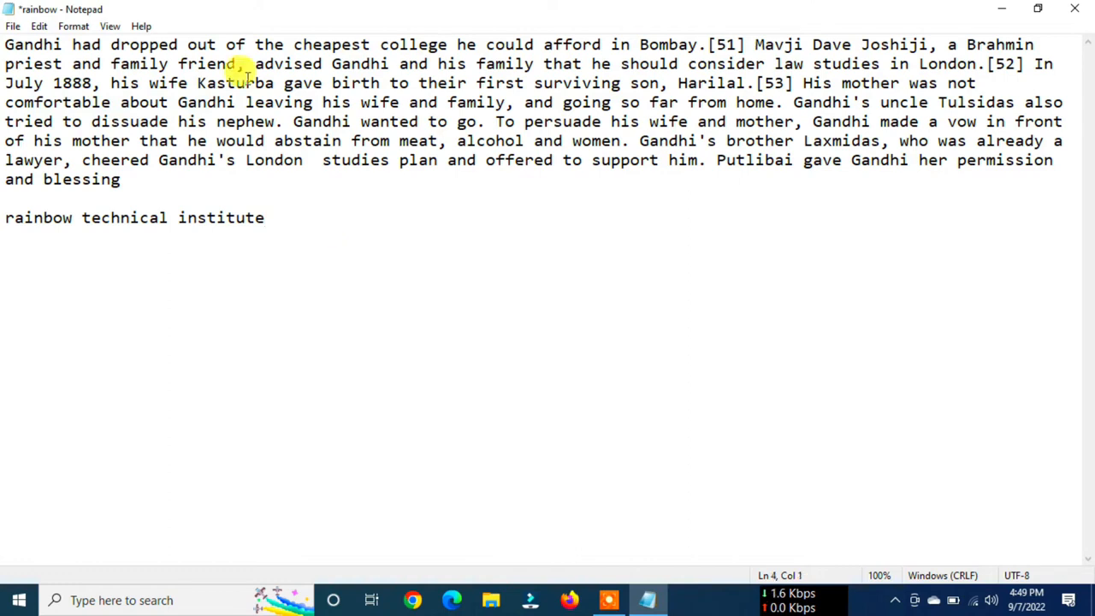
pyautogui.click(40, 26)
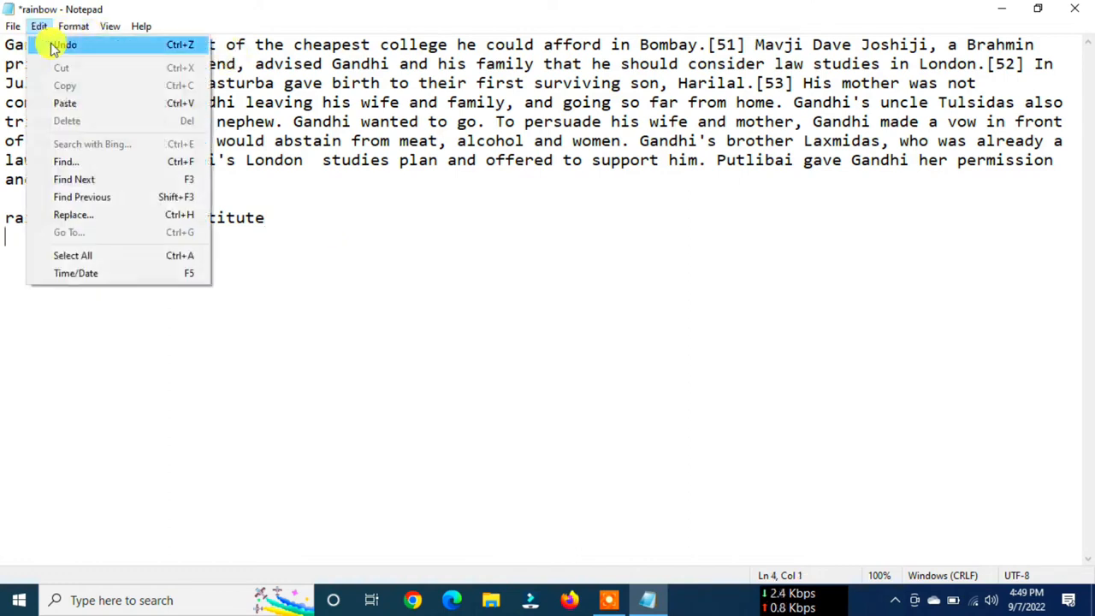
pyautogui.click(69, 104)
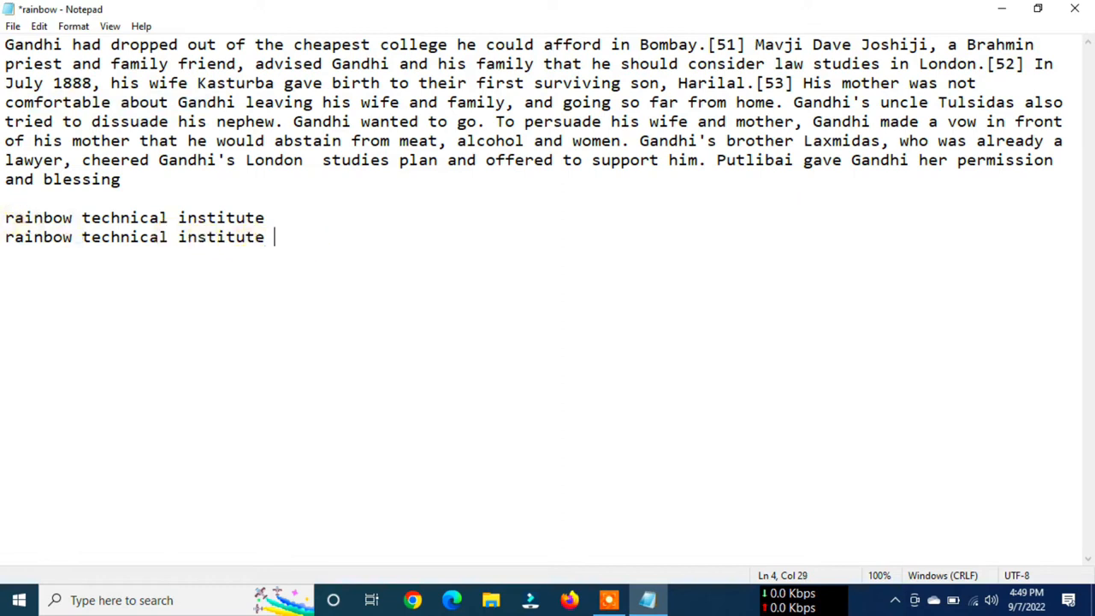
pyautogui.hotkey('ctrl', 'v')
pyautogui.hotkey('ctrl', 'v')
pyautogui.hotkey('ctrl', 'v')
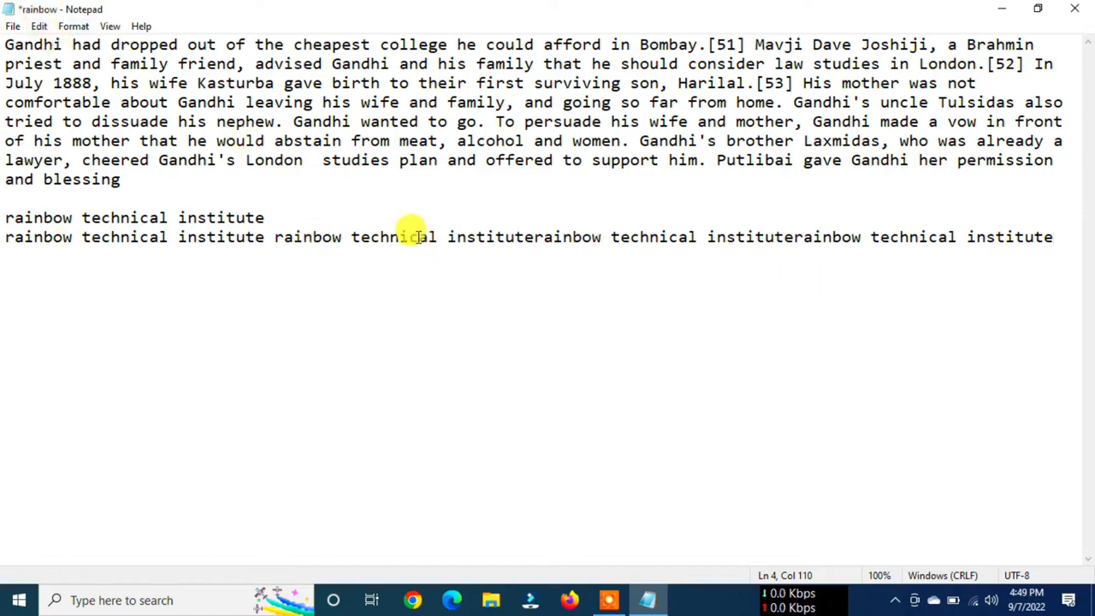
# - Copy the word college from the paragraph's first line and paste it after rainbow technical institute on the first line below the paragraph
pyautogui.click(39, 26)
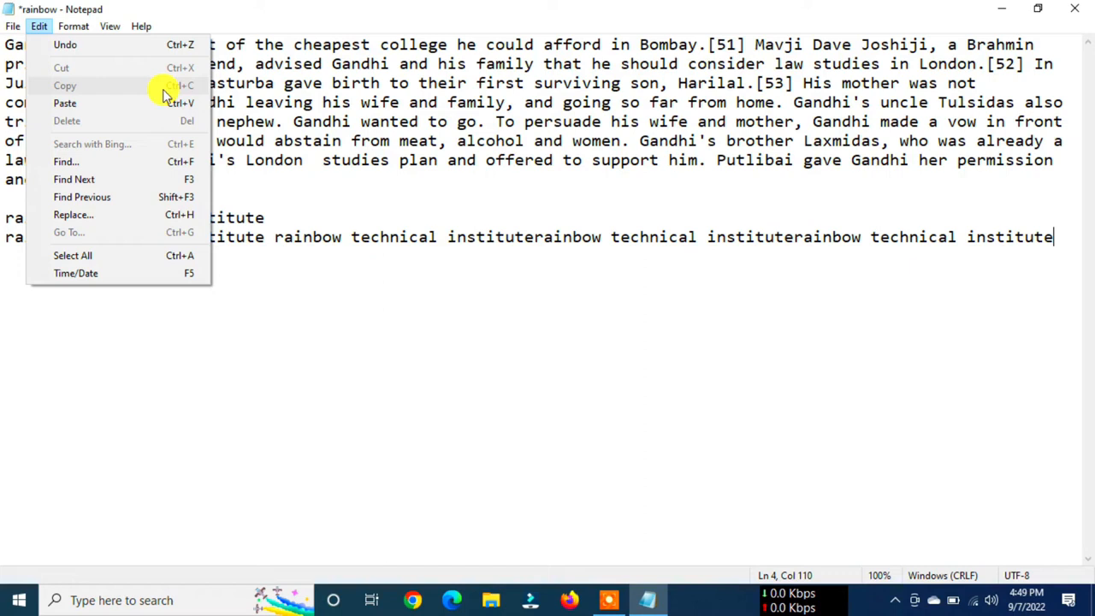
pyautogui.click(434, 142)
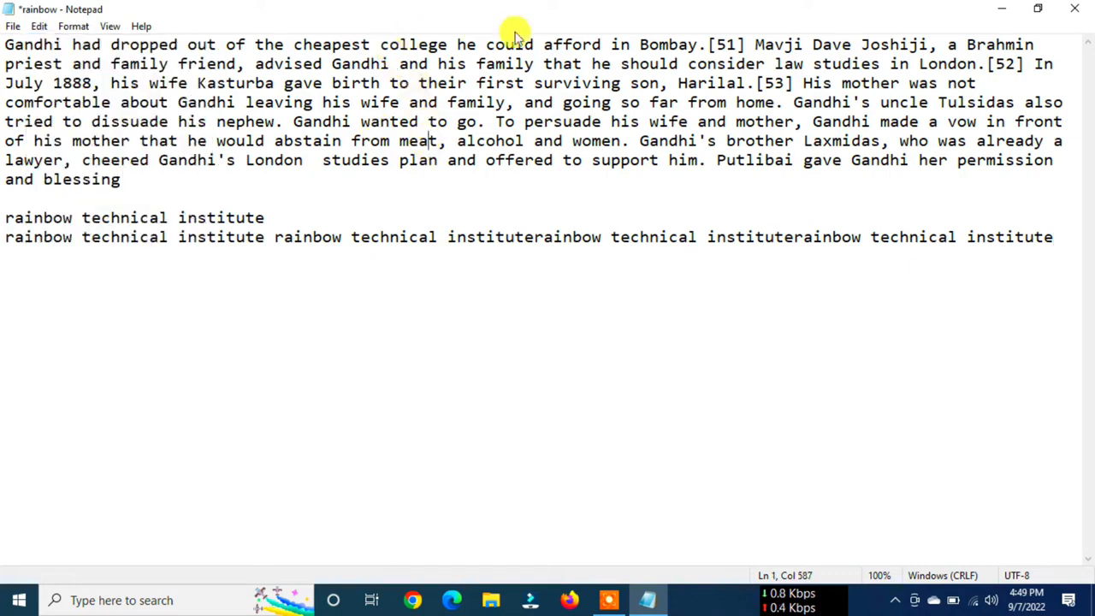
pyautogui.moveTo(380, 43); pyautogui.dragTo(450, 44)
pyautogui.hotkey('ctrl', 'c')
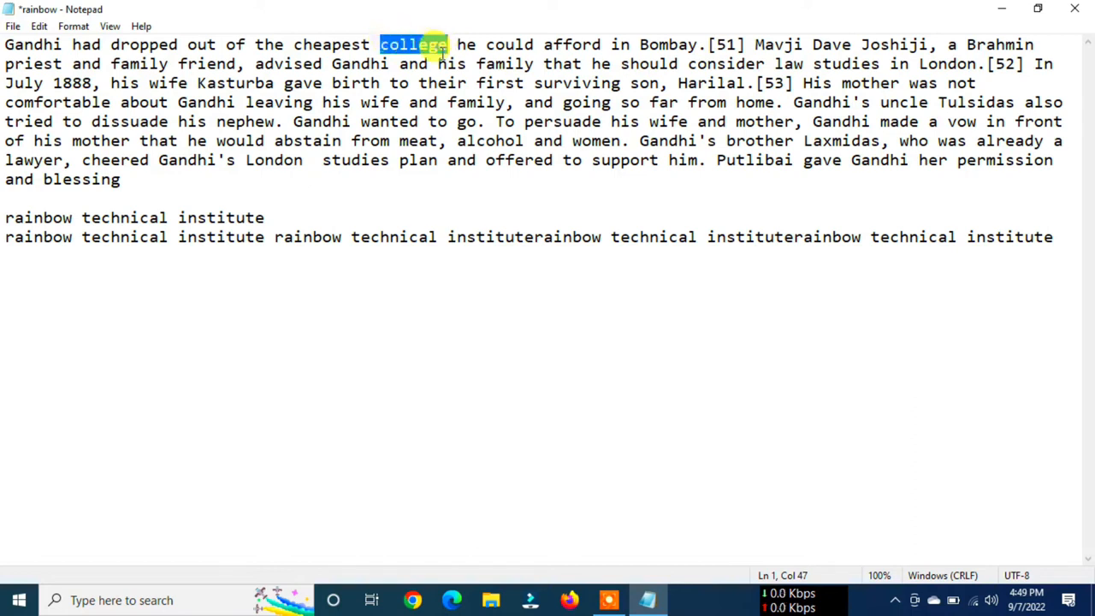
pyautogui.click(38, 27)
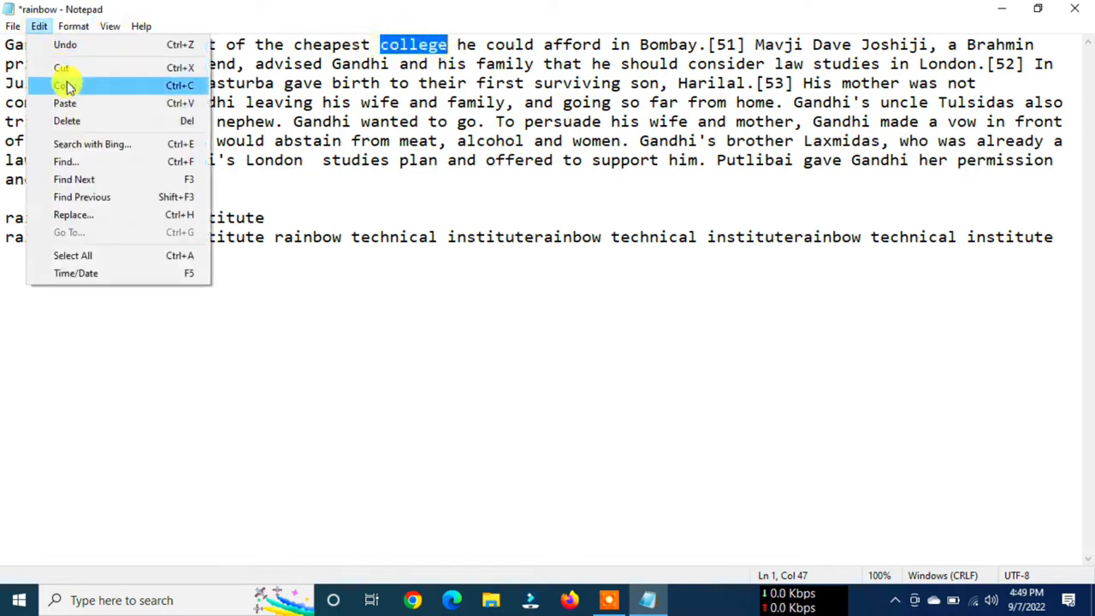
pyautogui.click(68, 86)
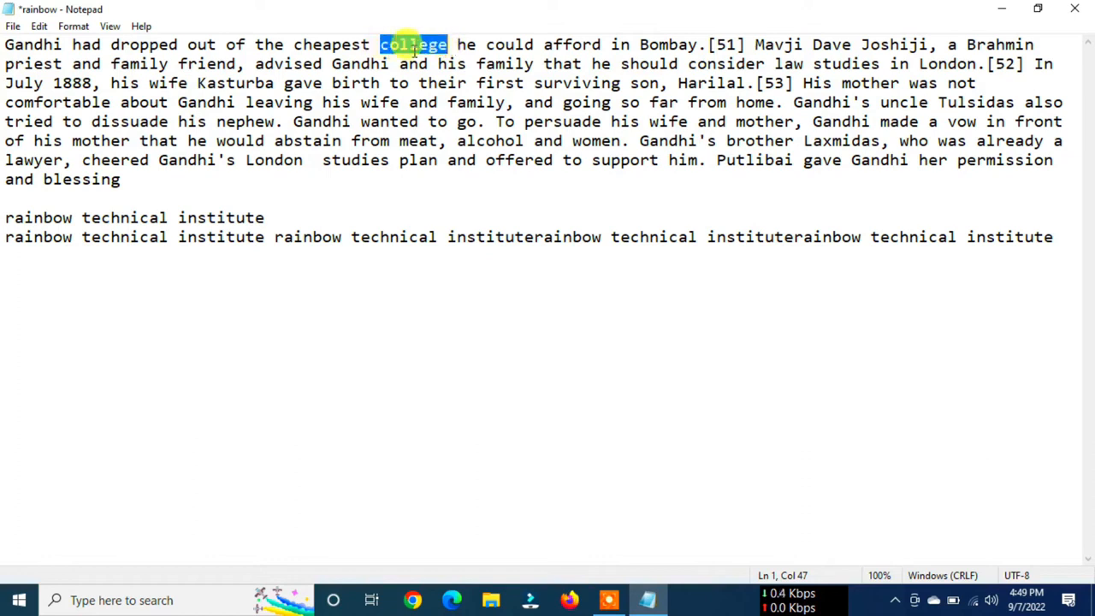
pyautogui.click(279, 217)
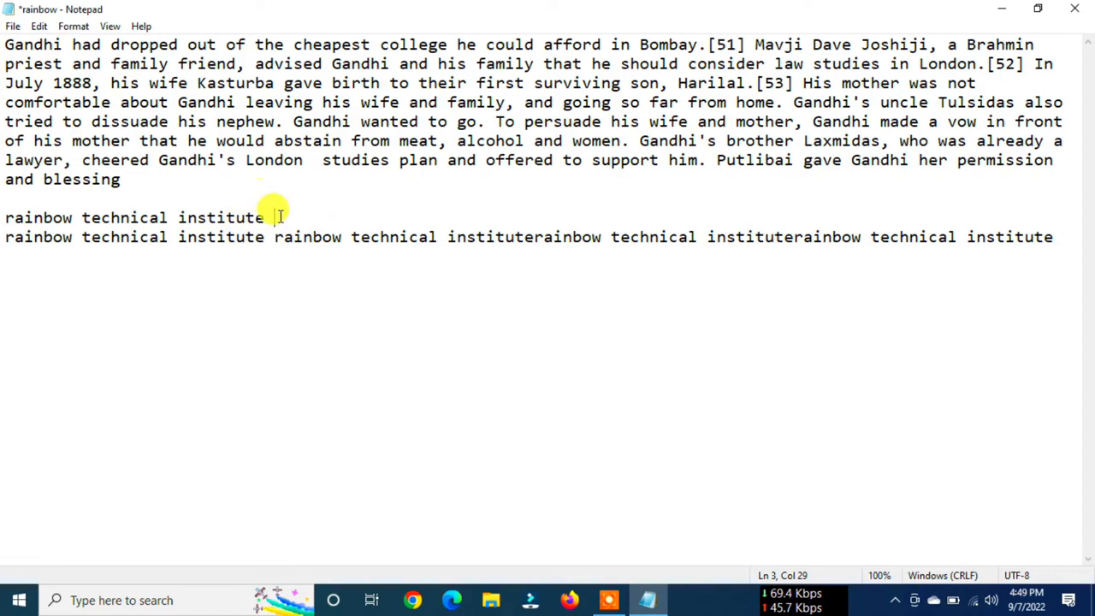
pyautogui.hotkey('ctrl', 'v')
pyautogui.moveTo(272, 217); pyautogui.dragTo(371, 215)
# - Add four more copies of college, without spaces between them, at the end of the same line, after a space
pyautogui.click(391, 216)
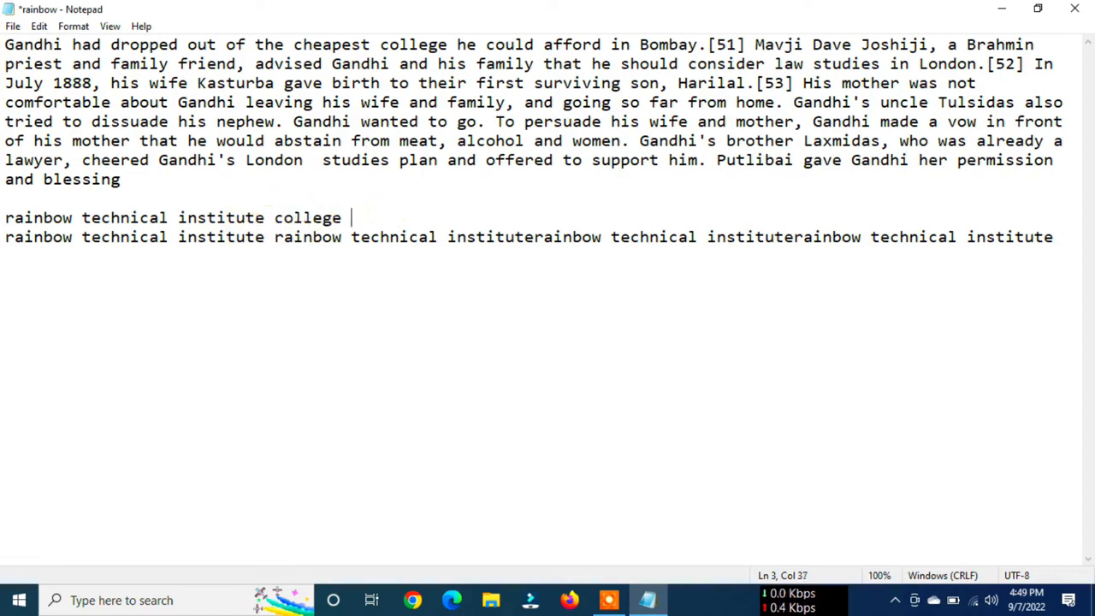
pyautogui.hotkey('ctrl', 'v')
pyautogui.hotkey('ctrl', 'v')
pyautogui.hotkey('ctrl', 'v')
pyautogui.hotkey('ctrl', 'v')
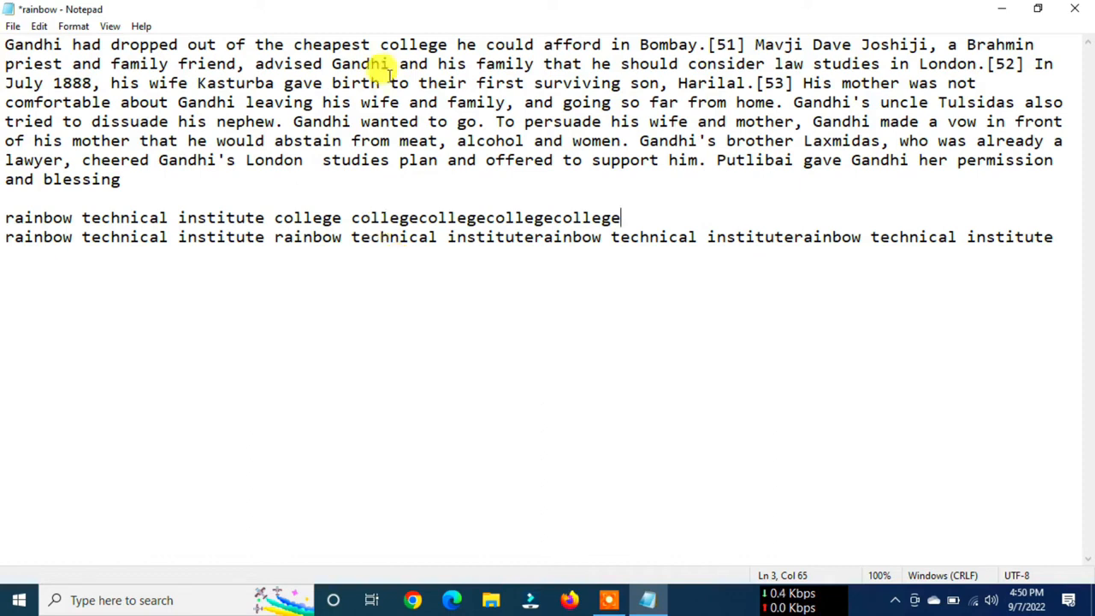
pyautogui.moveTo(380, 44); pyautogui.dragTo(445, 43)
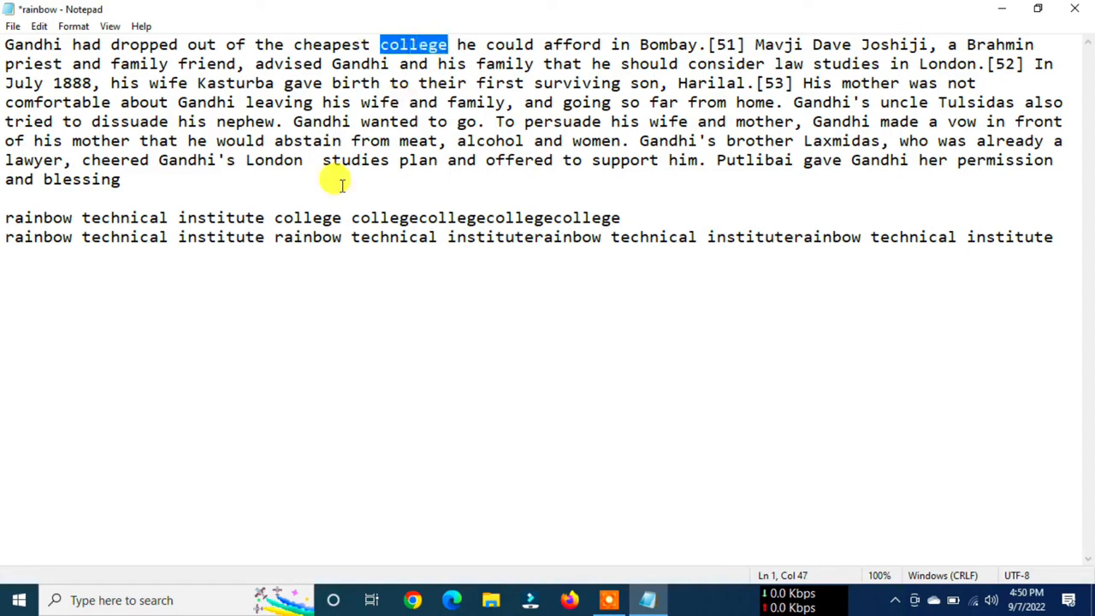
pyautogui.moveTo(275, 218); pyautogui.dragTo(344, 218)
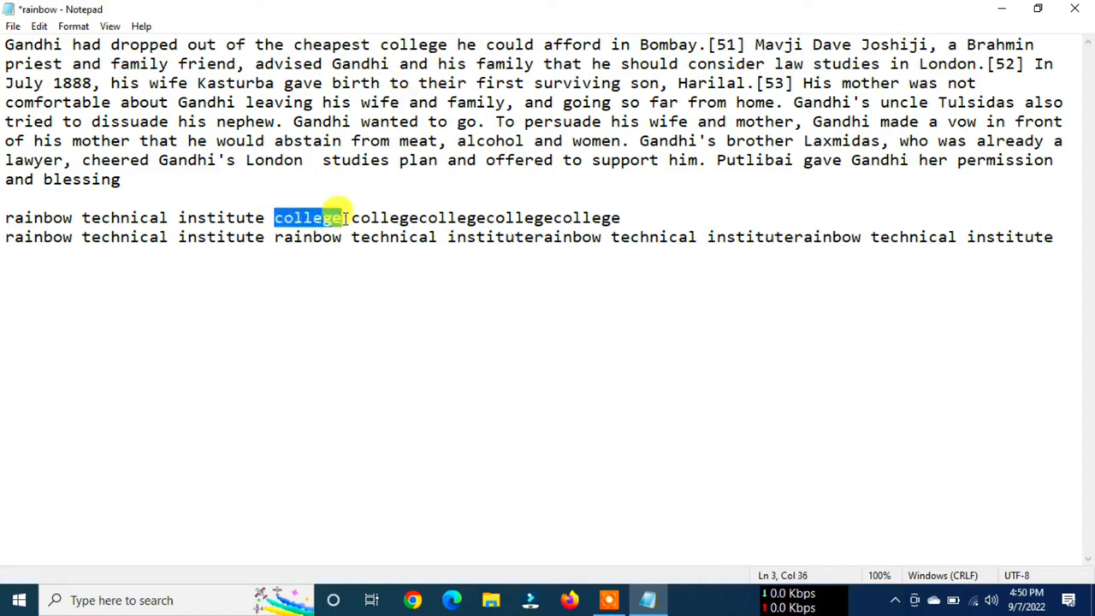
pyautogui.moveTo(379, 45); pyautogui.dragTo(447, 43)
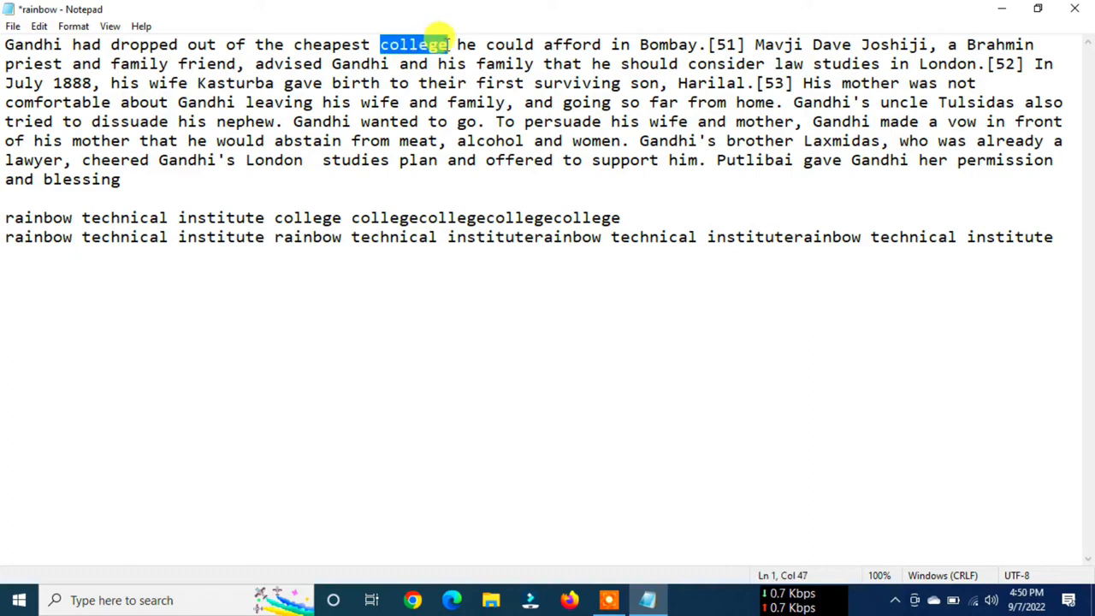
pyautogui.click(43, 27)
pyautogui.click(351, 140)
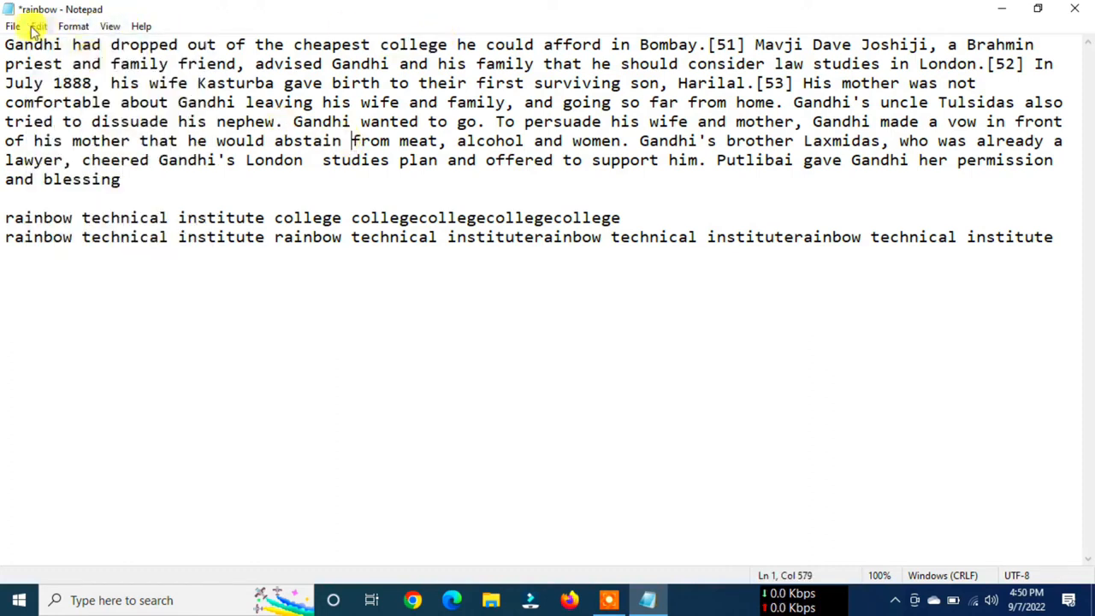
pyautogui.click(37, 27)
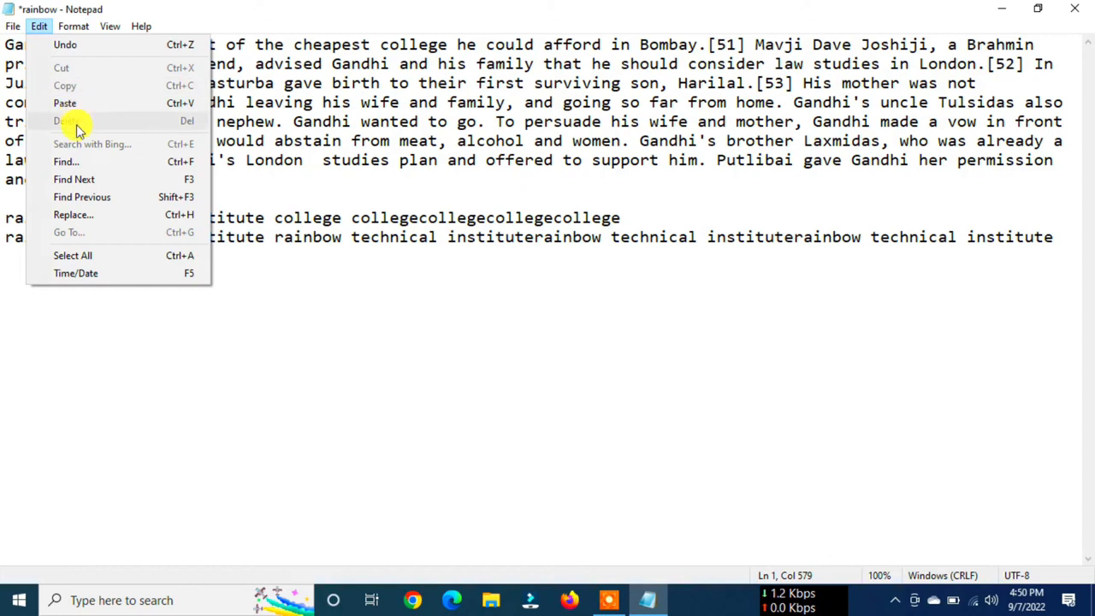
pyautogui.click(294, 140)
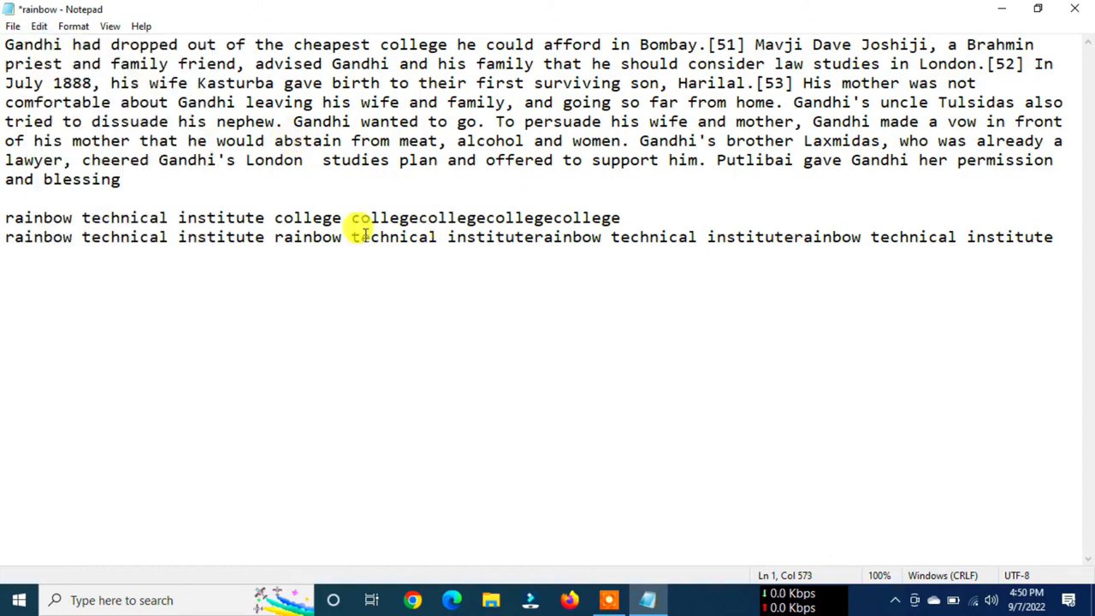
# - Delete the four joined copies of college at the end of the line and undo the deletion
pyautogui.moveTo(350, 217); pyautogui.dragTo(622, 218)
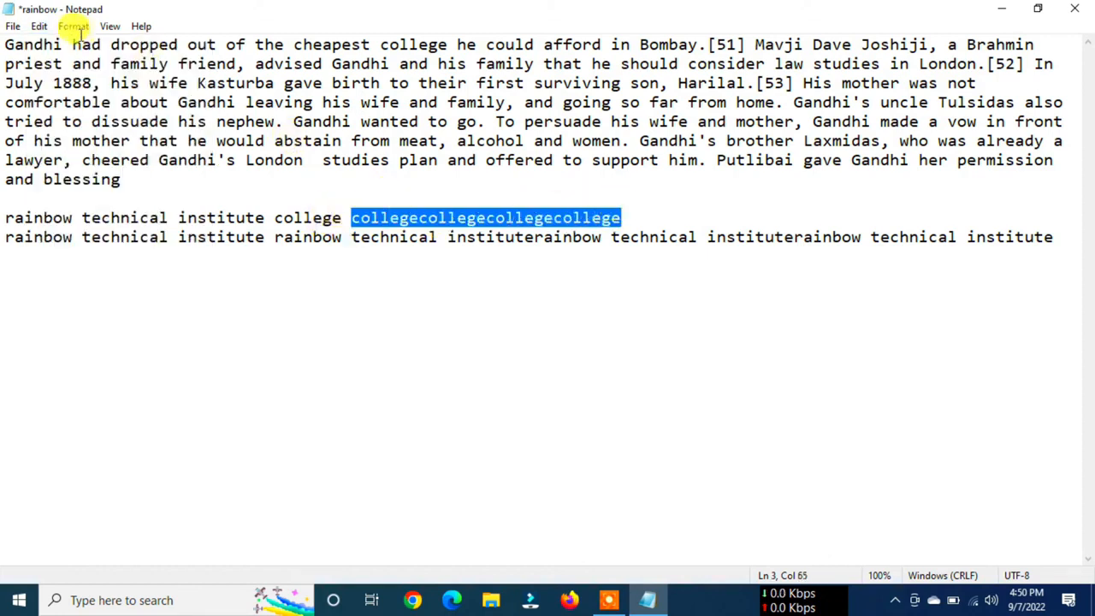
pyautogui.click(40, 30)
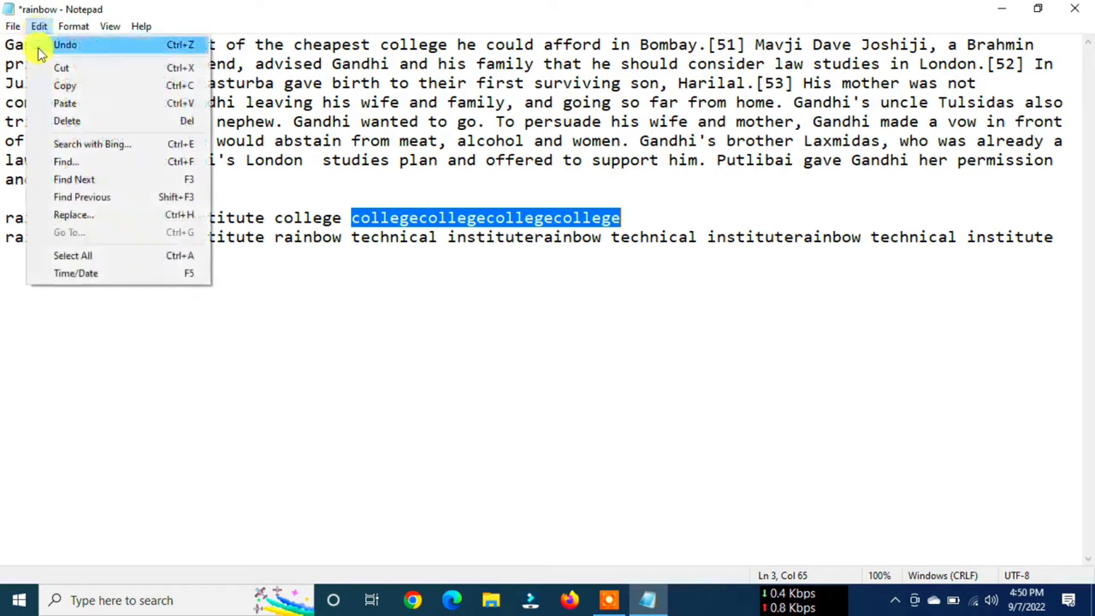
pyautogui.click(68, 122)
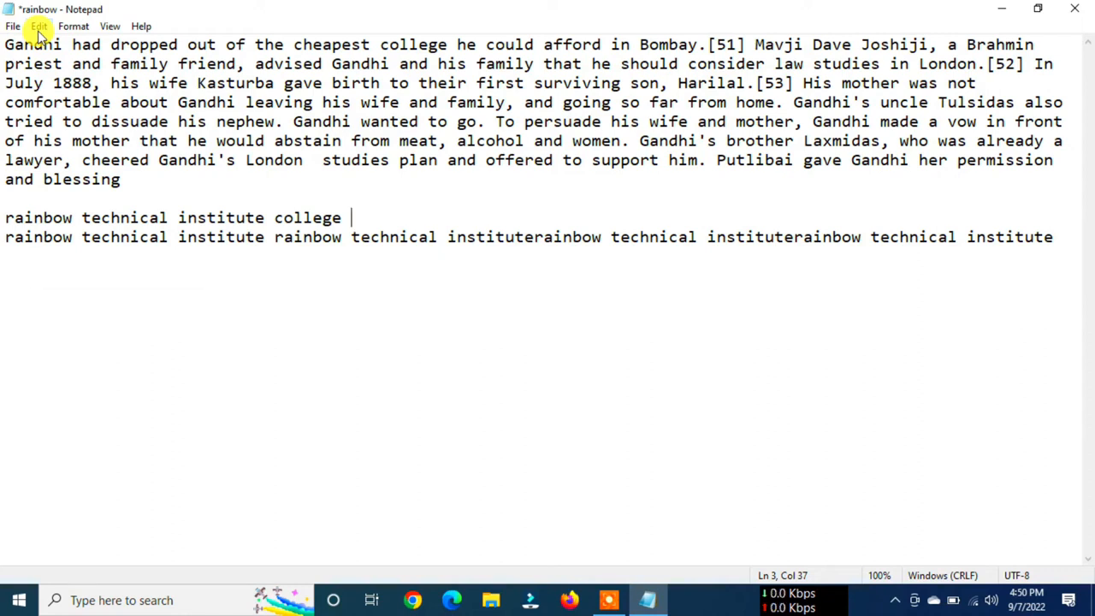
pyautogui.click(39, 30)
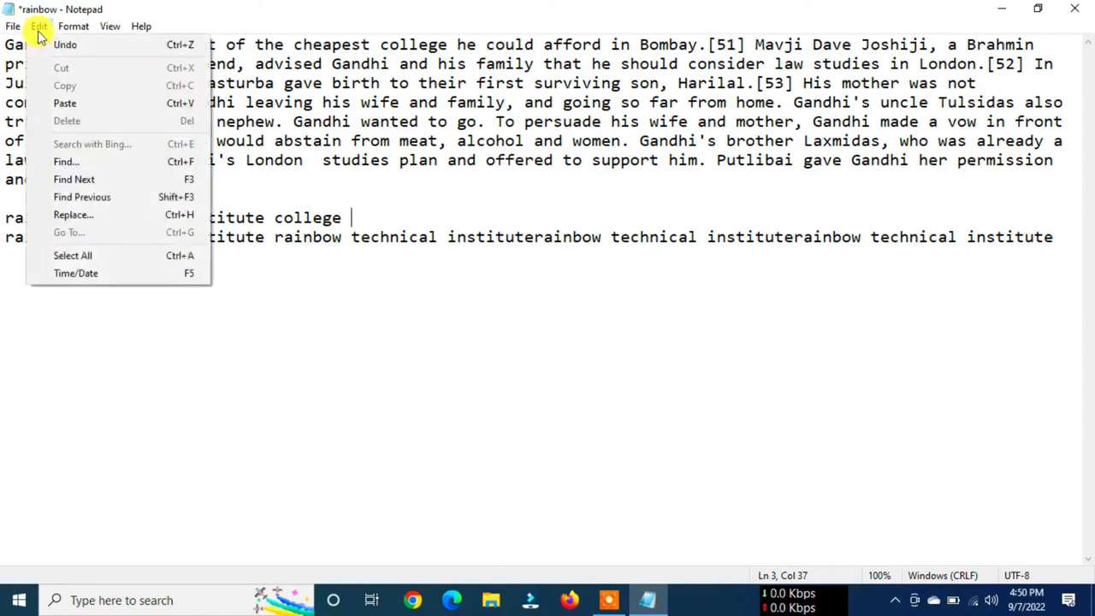
pyautogui.click(171, 45)
pyautogui.click(618, 233)
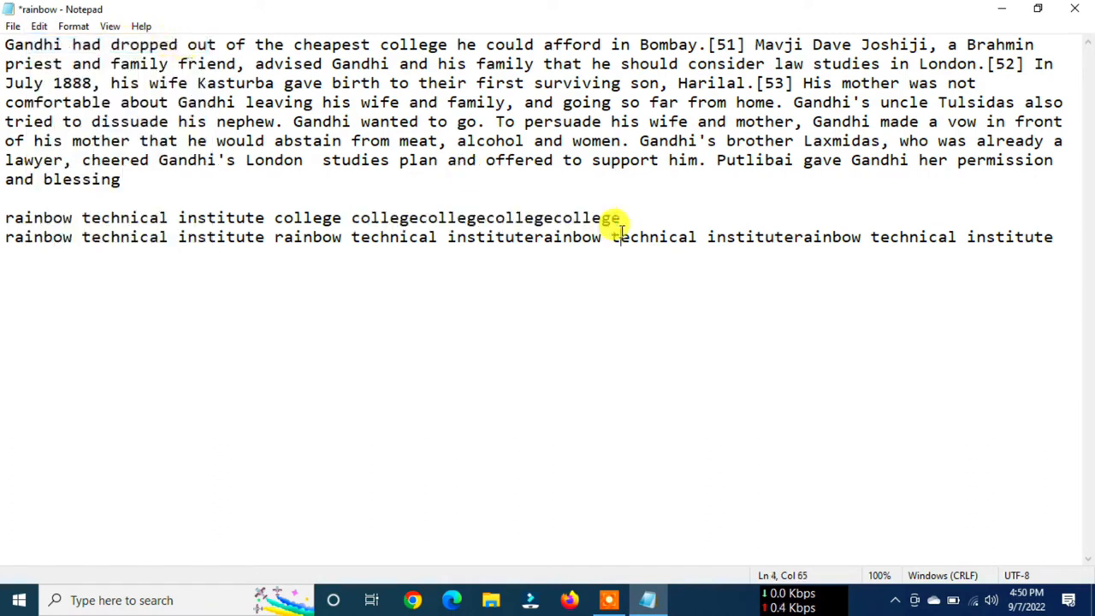
# - Set up a Find for rainbow, with the dialog moved below the text and the cursor at the document's start
pyautogui.click(39, 26)
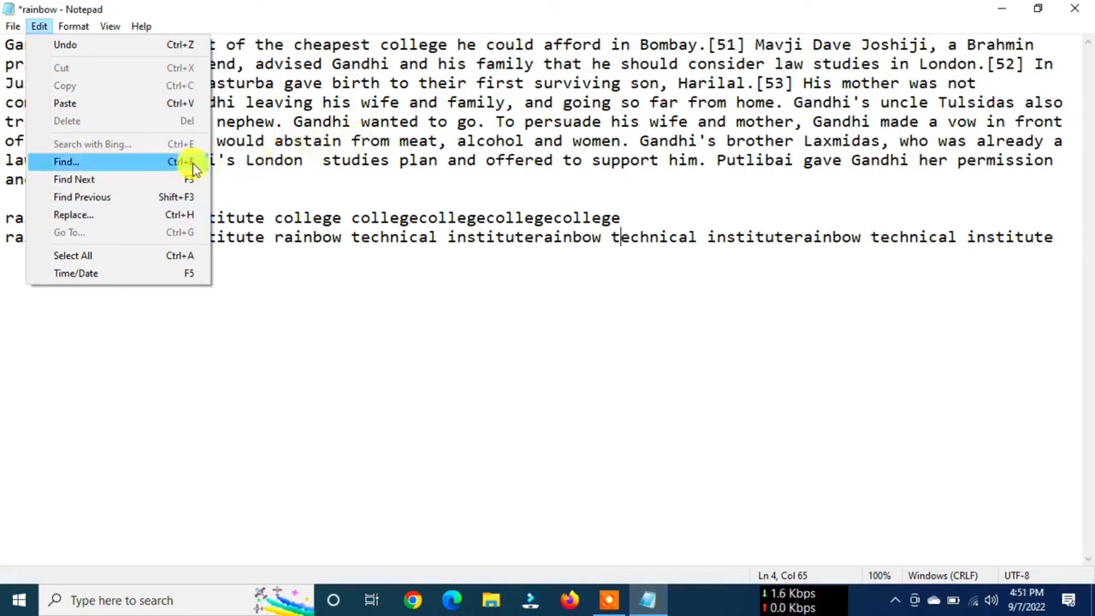
pyautogui.click(110, 162)
pyautogui.moveTo(202, 142); pyautogui.dragTo(502, 206)
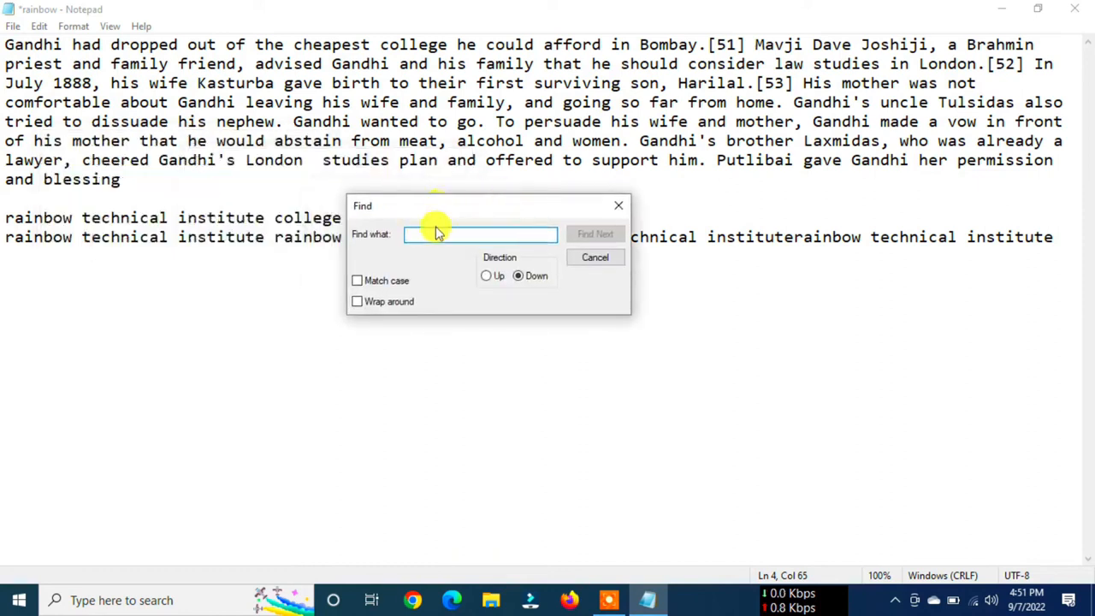
pyautogui.moveTo(433, 202); pyautogui.dragTo(430, 297)
pyautogui.click(12, 69)
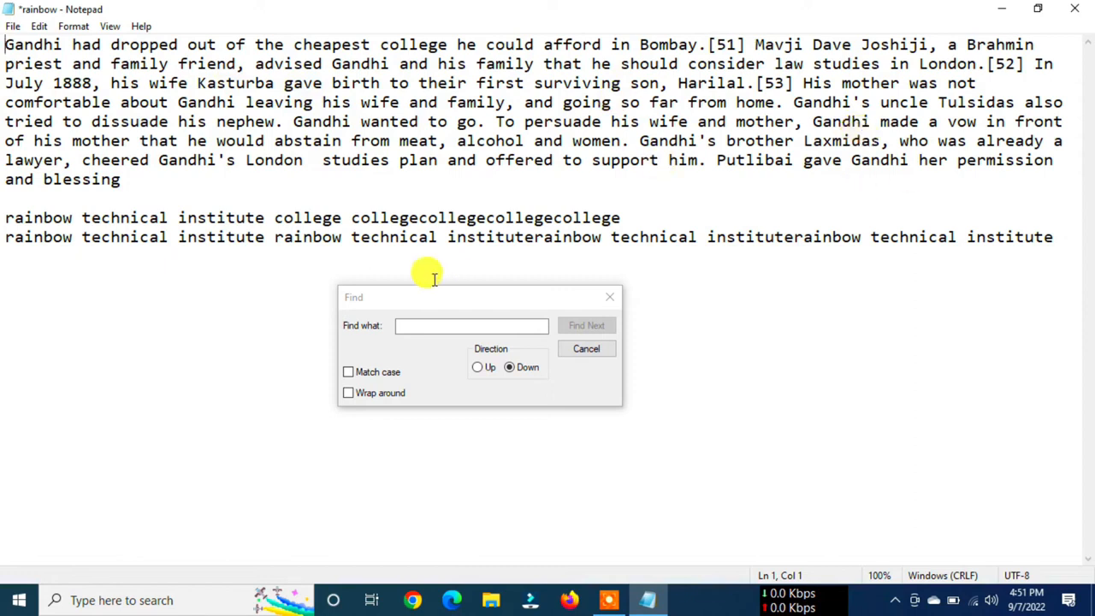
pyautogui.click(412, 326)
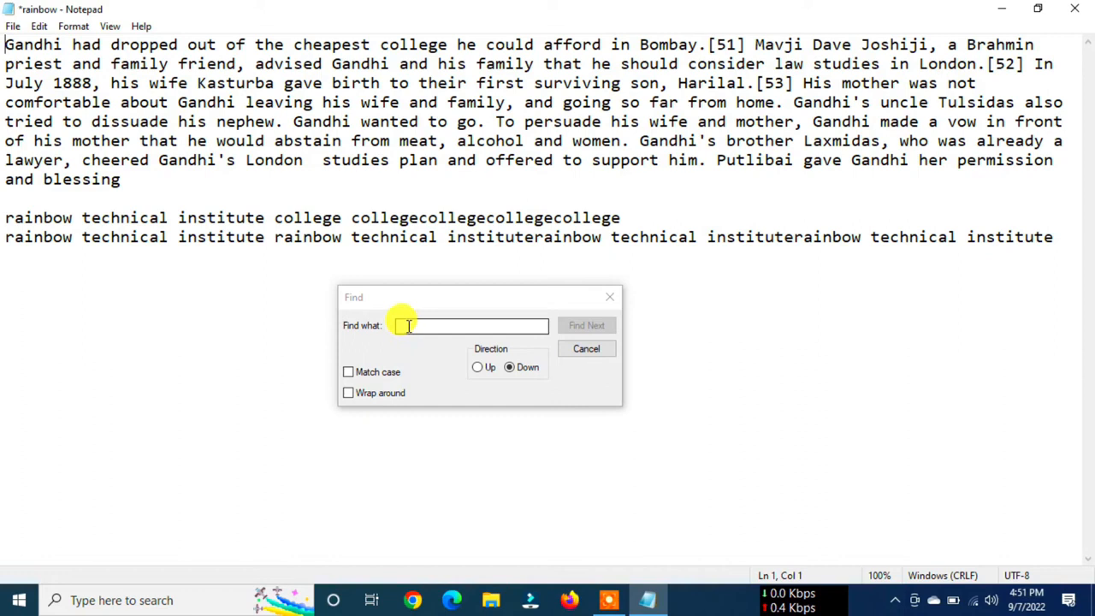
pyautogui.click(409, 327)
pyautogui.write('ra')
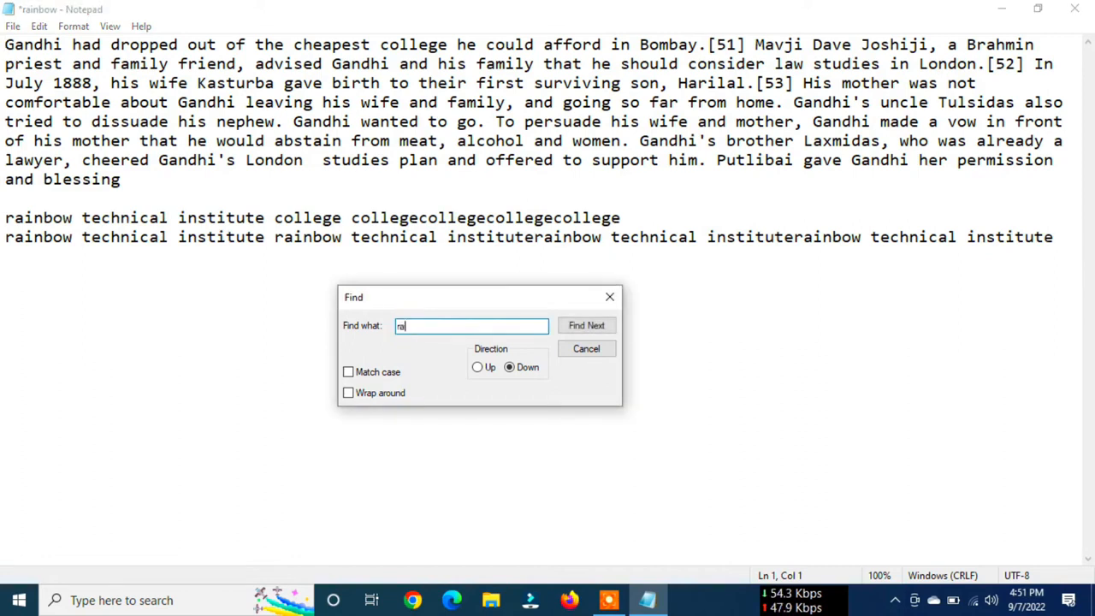
pyautogui.write('inbow')
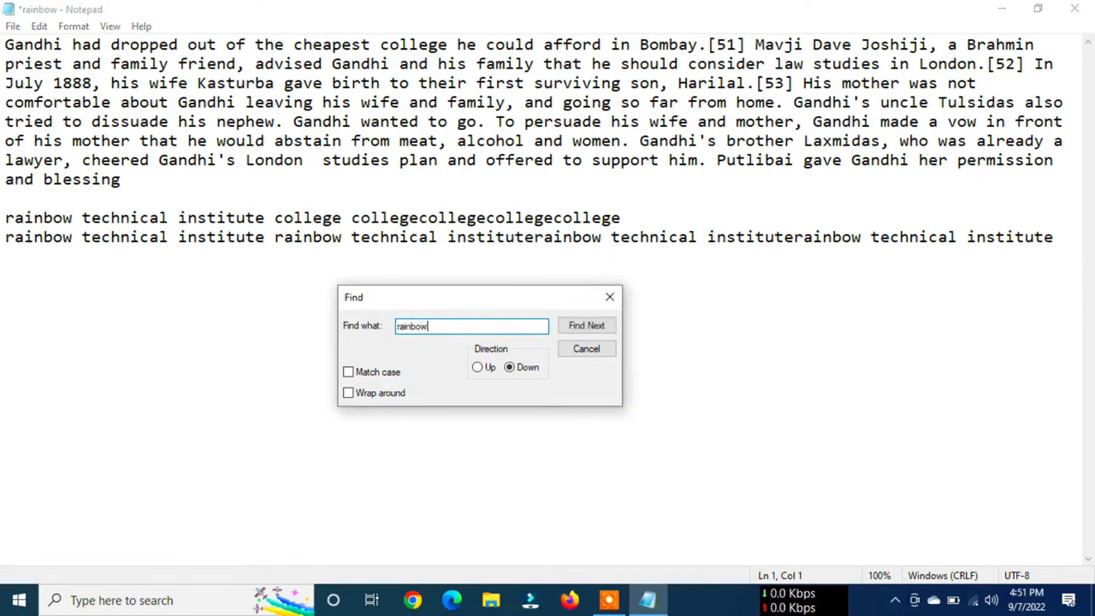
pyautogui.click(7, 45)
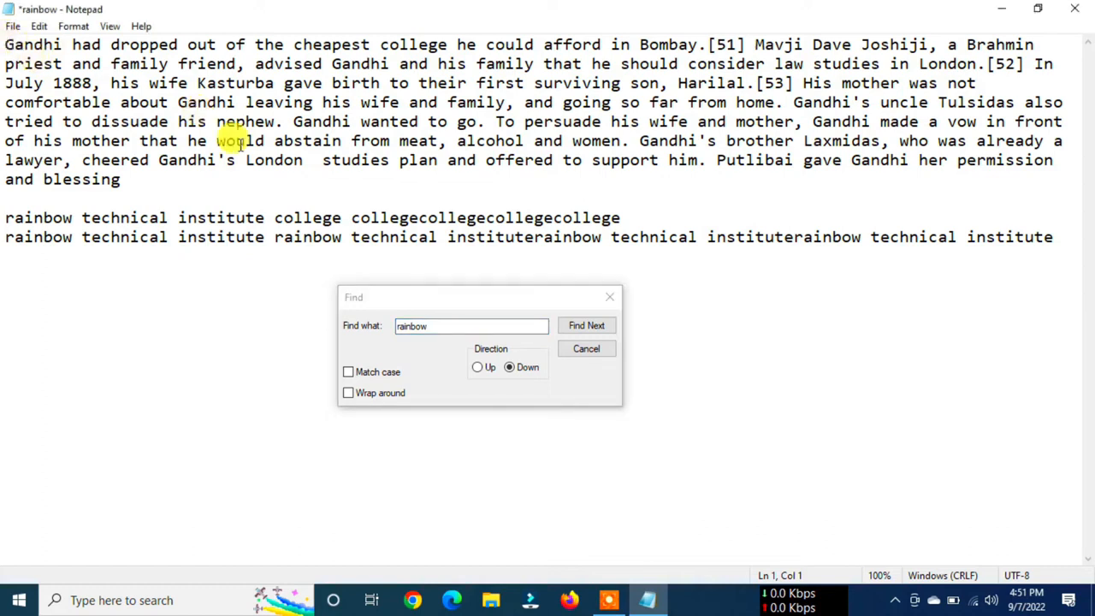
# - Step down through the occurrences of rainbow to the last one in the document
pyautogui.click(585, 329)
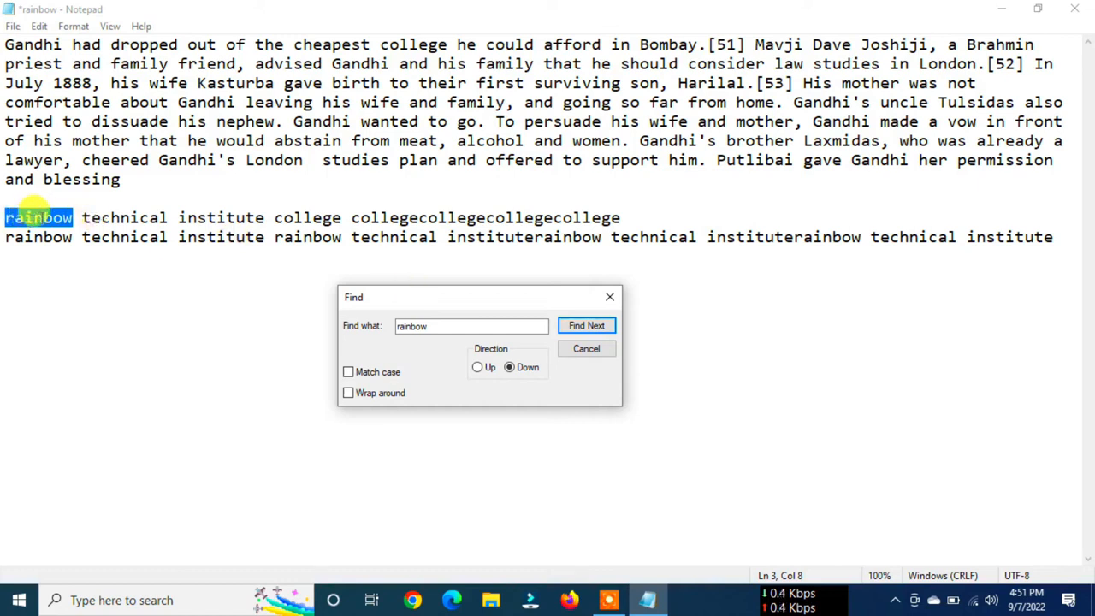
pyautogui.click(590, 327)
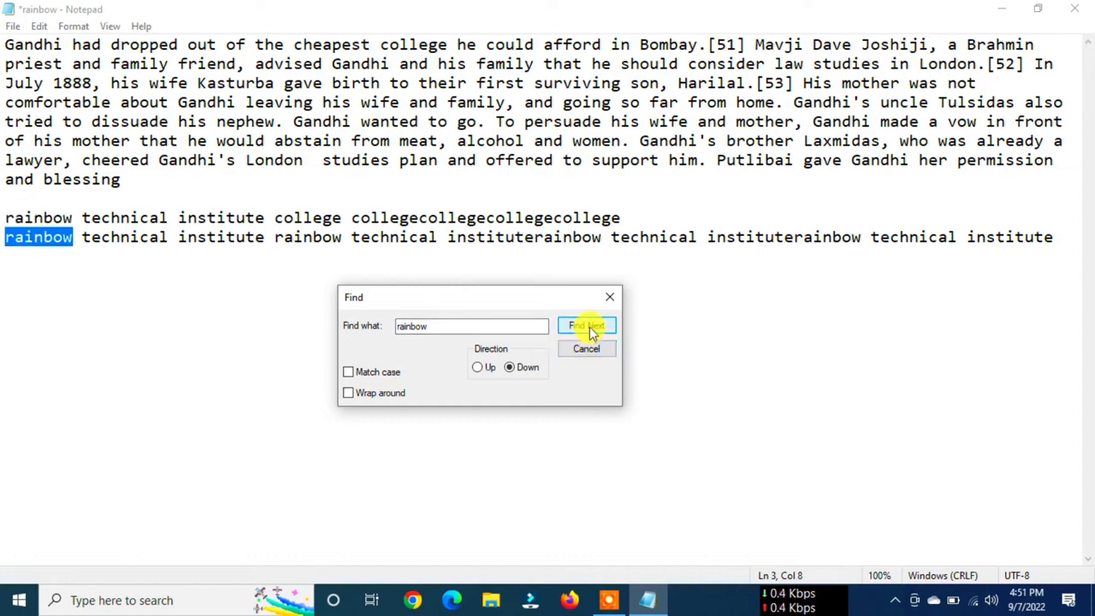
pyautogui.click(589, 327)
pyautogui.click(589, 326)
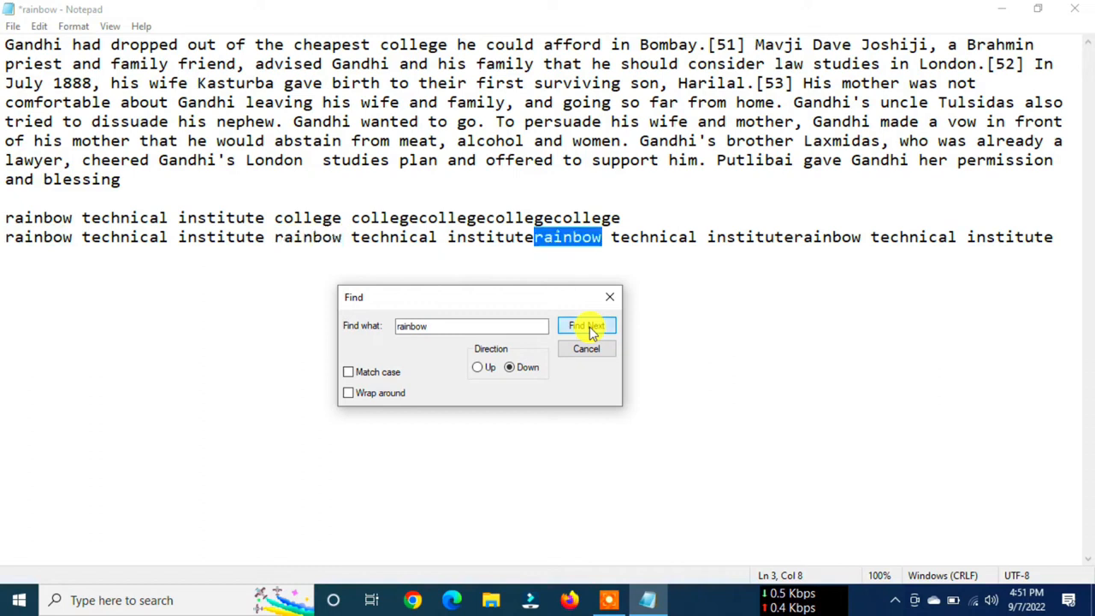
pyautogui.click(590, 327)
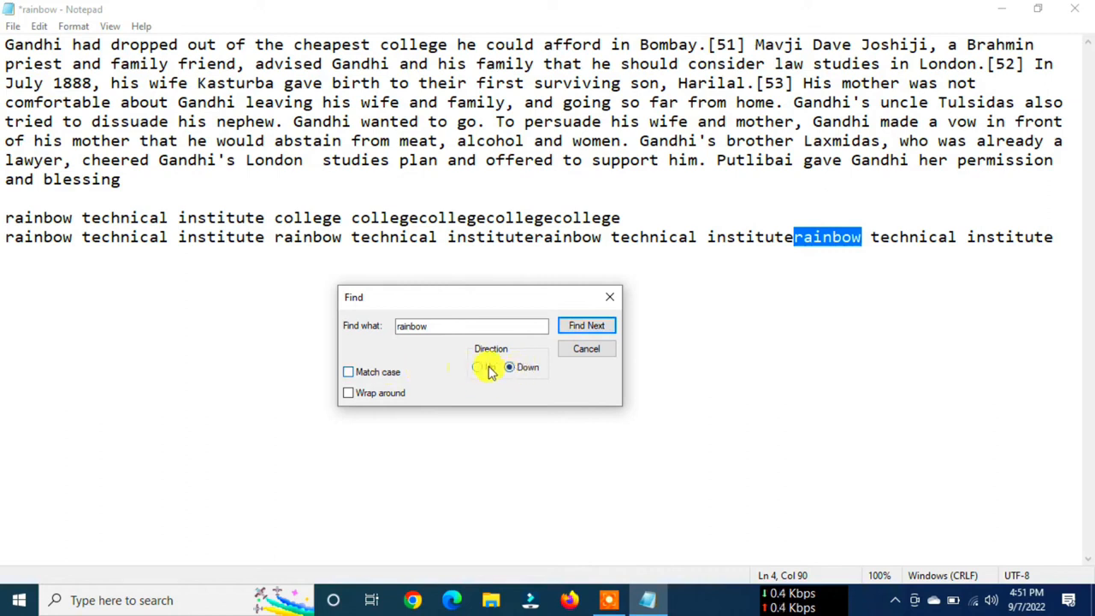
# - Switch the search direction to Up and step back through the occurrences of rainbow to the first one
pyautogui.click(479, 368)
pyautogui.click(596, 328)
pyautogui.click(596, 328)
pyautogui.click(595, 327)
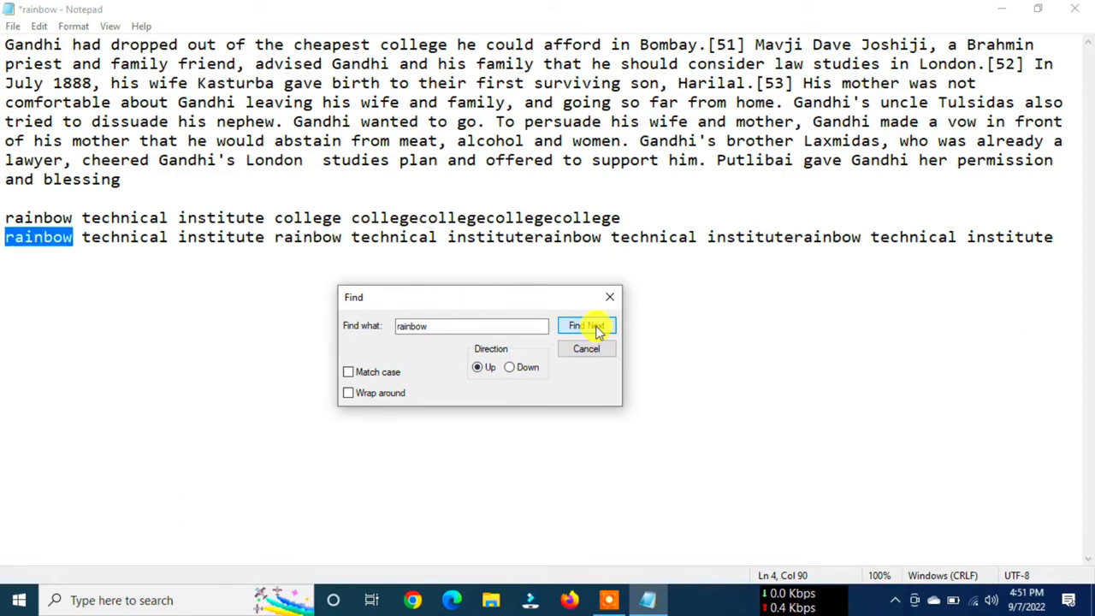
pyautogui.click(596, 328)
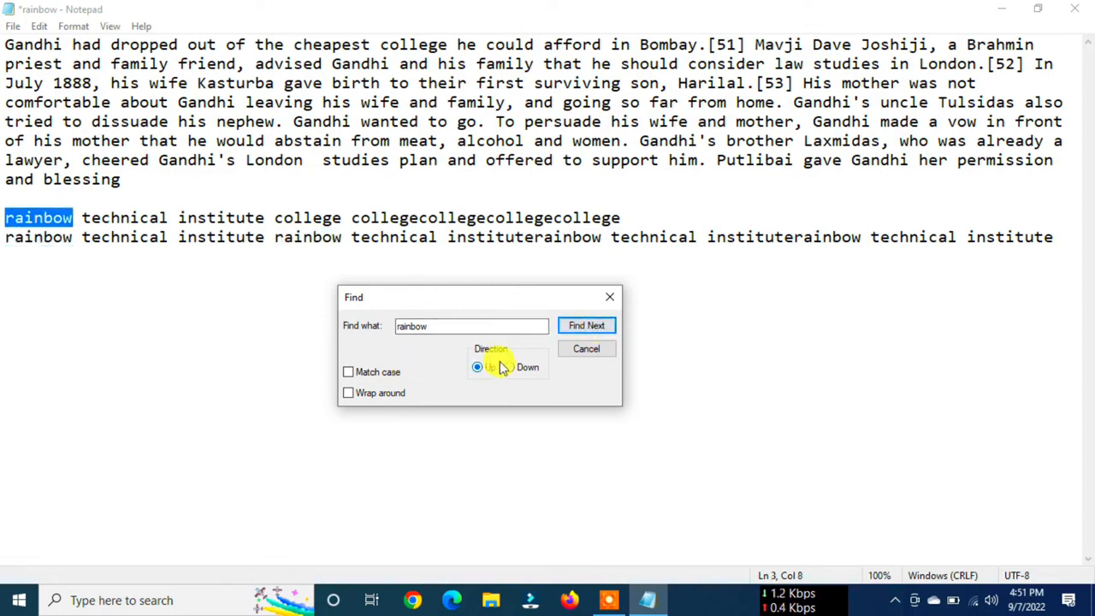
# - Turn the search's Match case option on and back off, and enable Wrap around
pyautogui.click(347, 372)
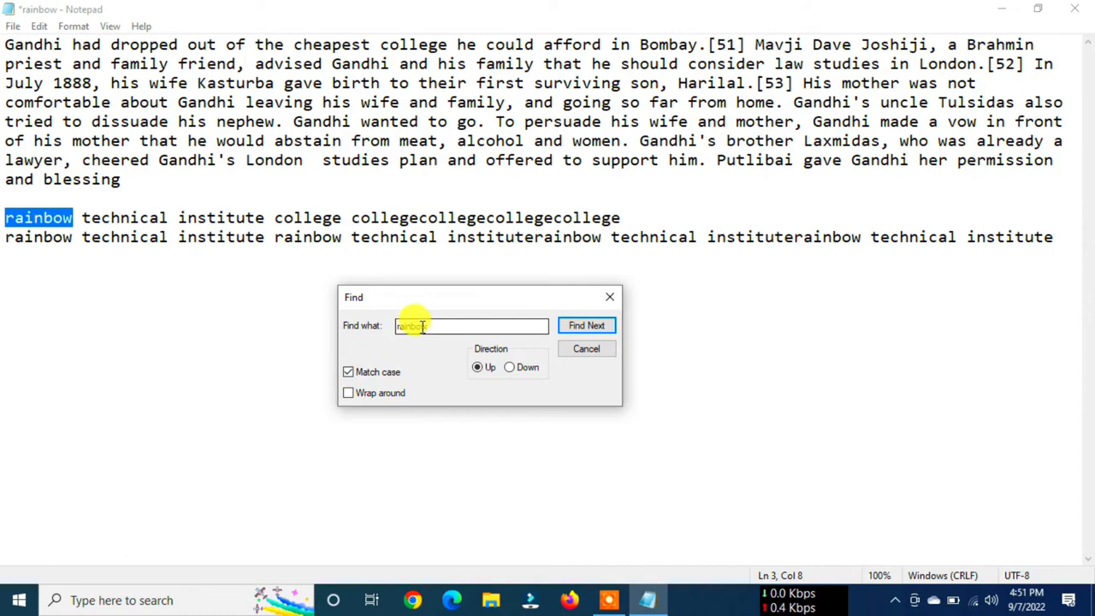
pyautogui.click(387, 372)
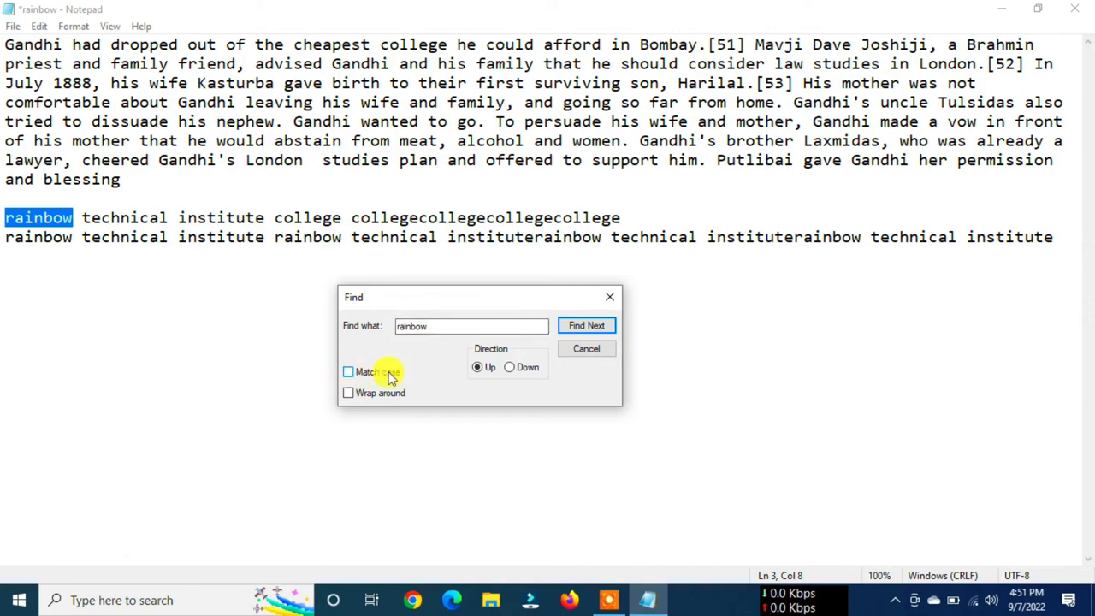
pyautogui.click(349, 393)
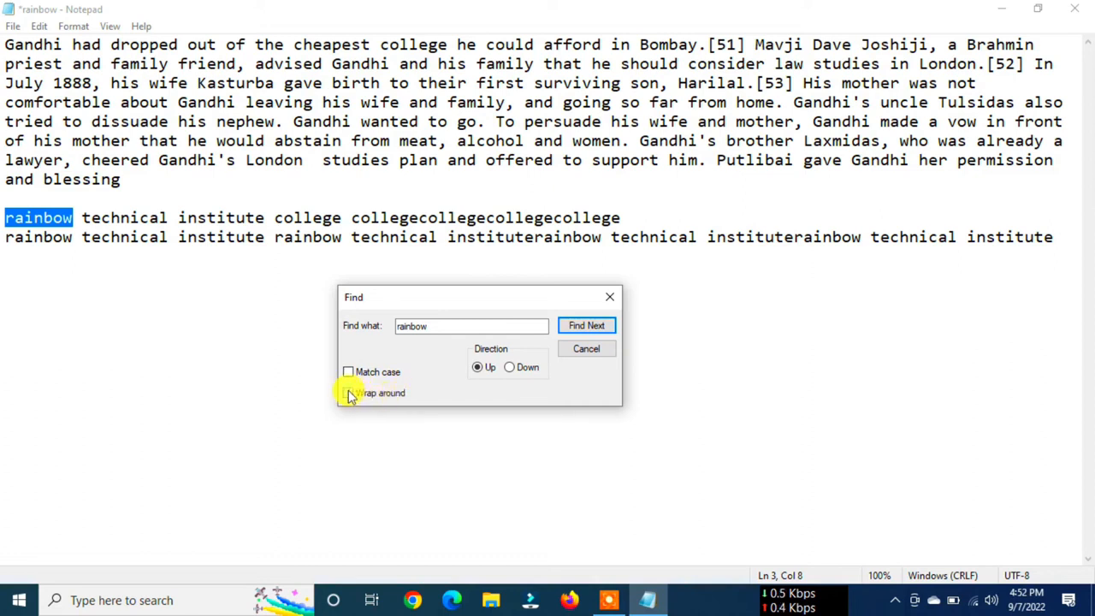
# - Step up through the occurrences of rainbow until the search wraps to the last one, turn Wrap around off and close the search
pyautogui.click(587, 326)
pyautogui.click(587, 326)
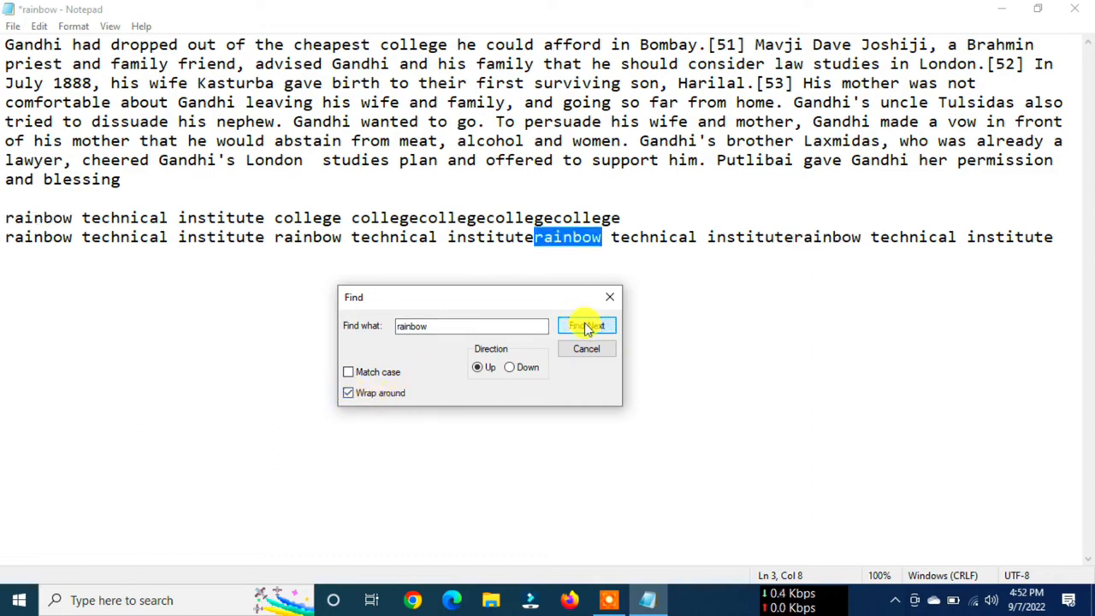
pyautogui.click(587, 326)
pyautogui.click(587, 326)
pyautogui.click(587, 326)
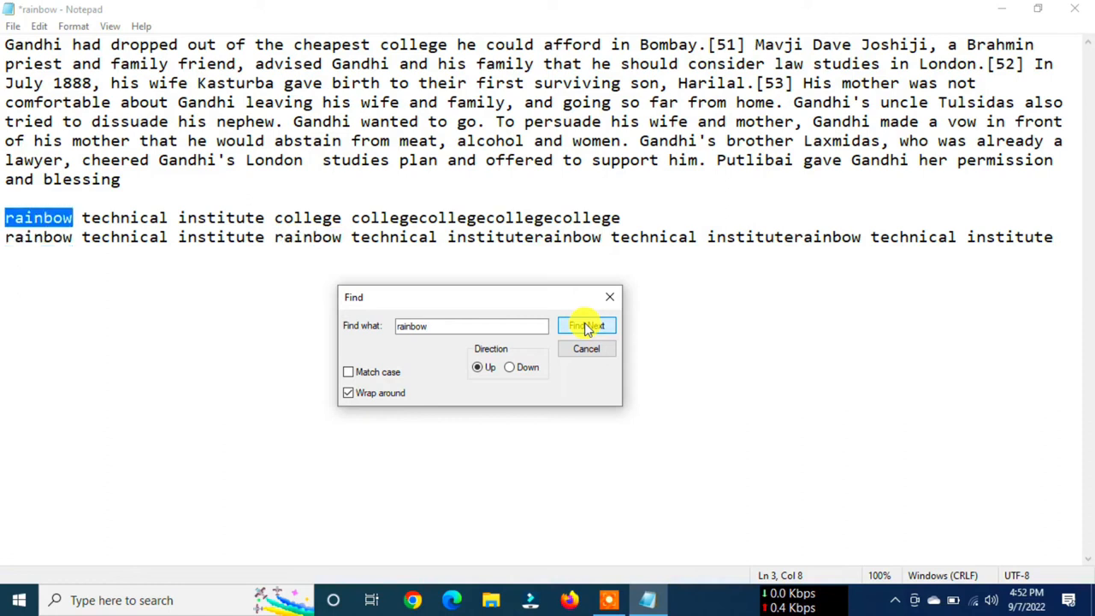
pyautogui.click(587, 326)
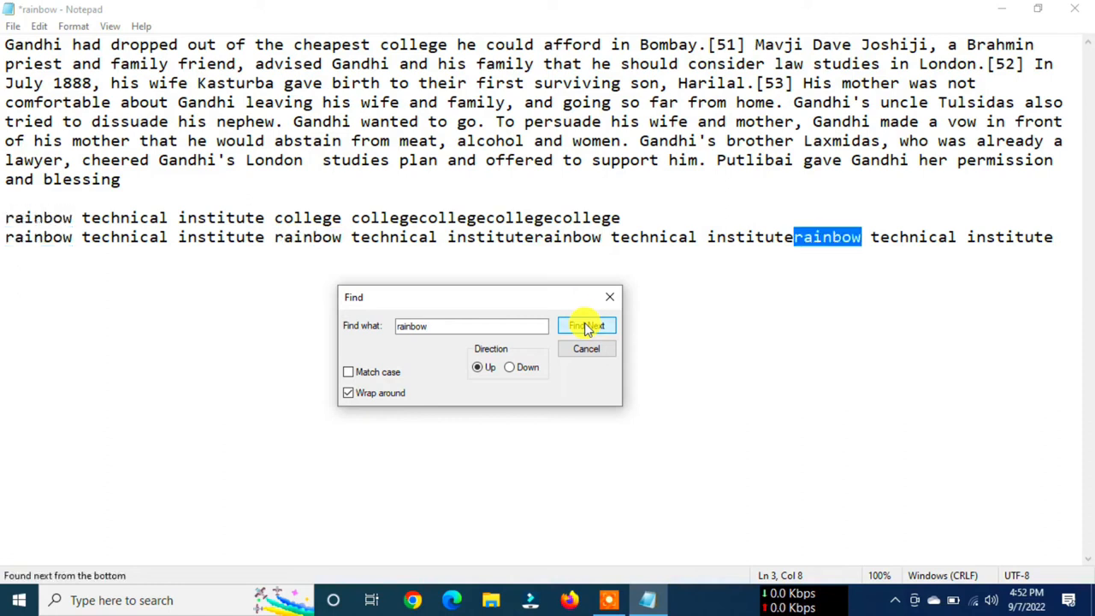
pyautogui.click(349, 394)
pyautogui.click(586, 352)
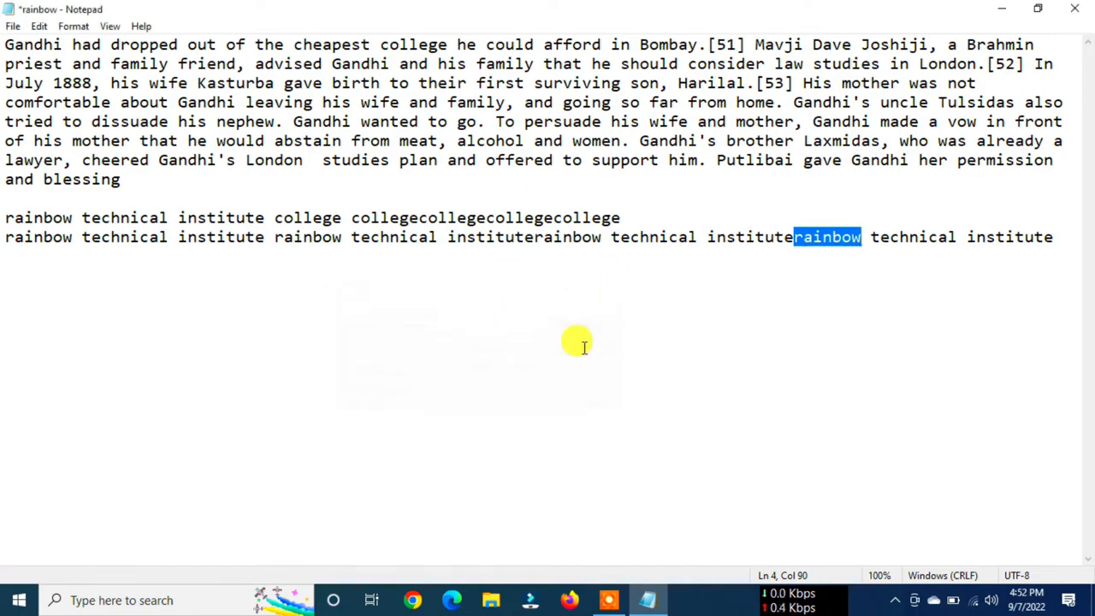
# - Find the next occurrence of rainbow without reopening the Find dialog
pyautogui.click(40, 26)
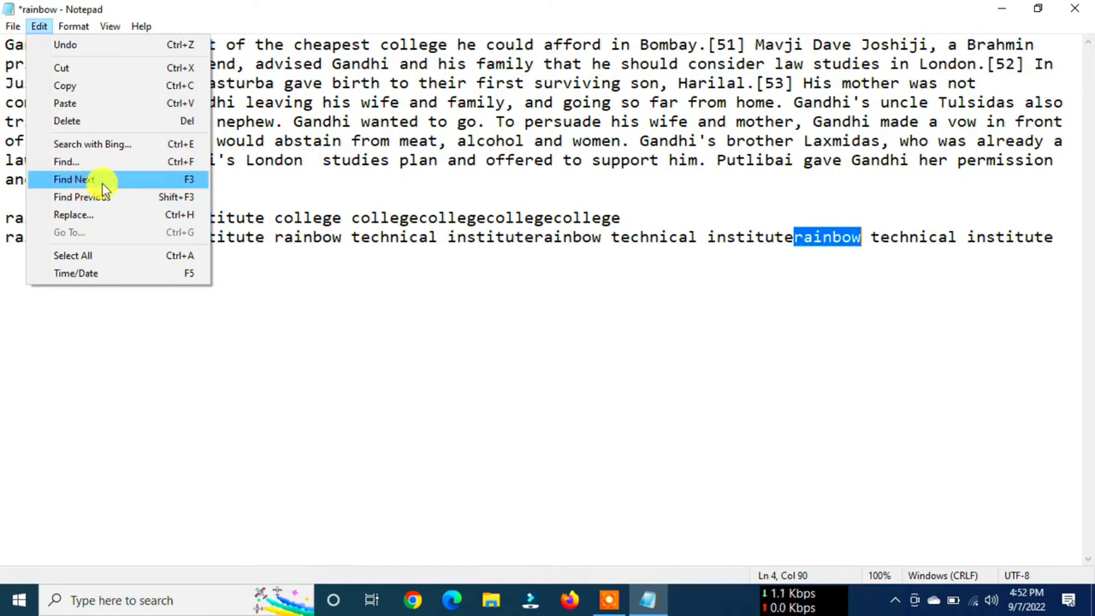
pyautogui.click(120, 187)
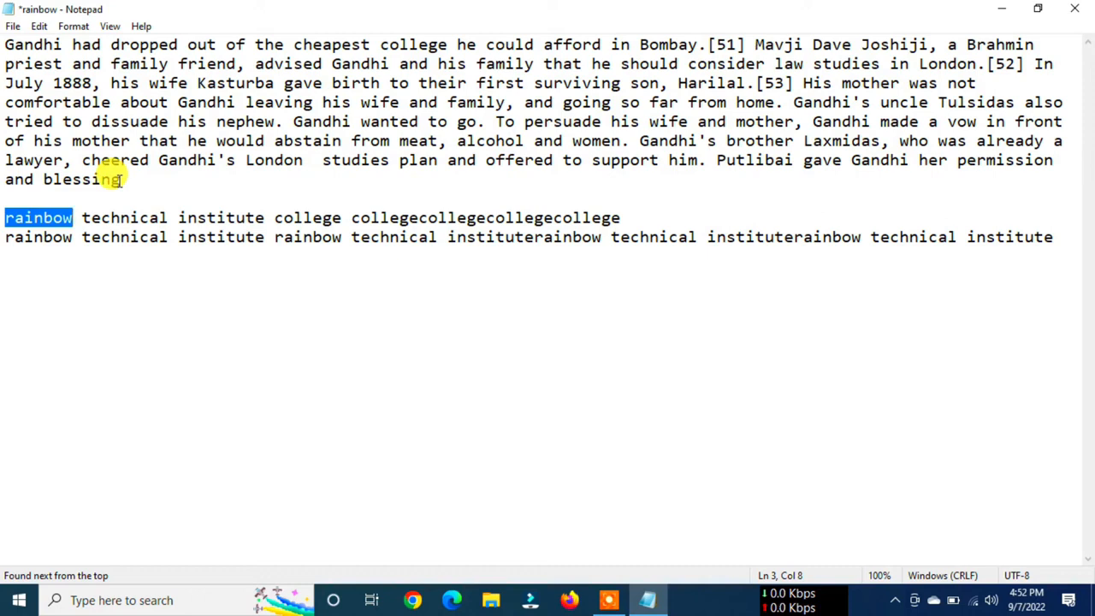
pyautogui.press('XF86MonBrightnessUp')
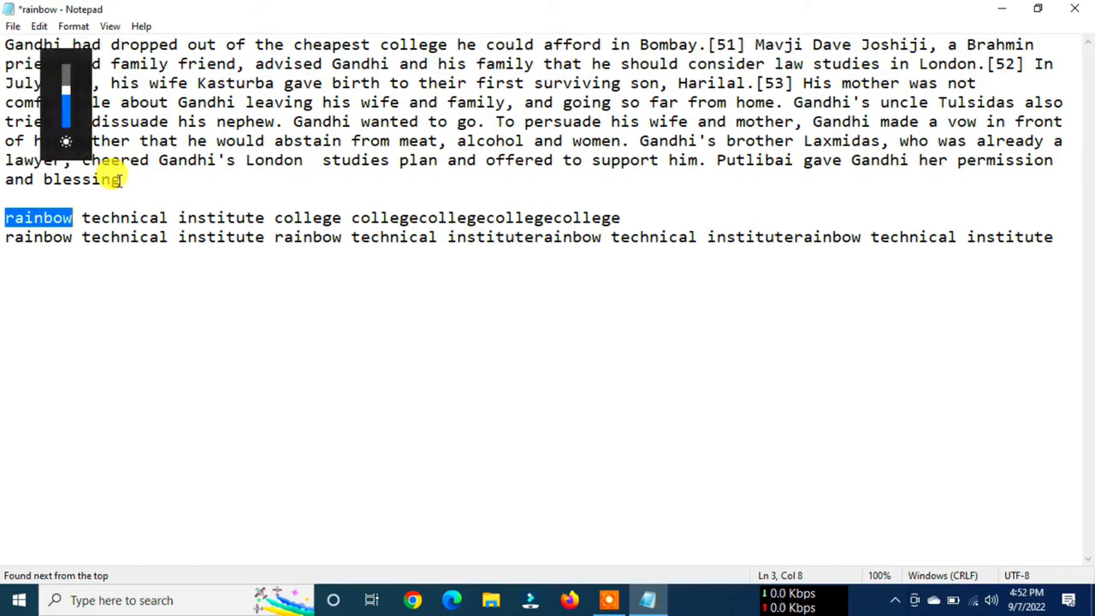
# - Set up a Replace of rainbow with lucknow, with Wrap around turned off
pyautogui.click(303, 103)
pyautogui.click(40, 29)
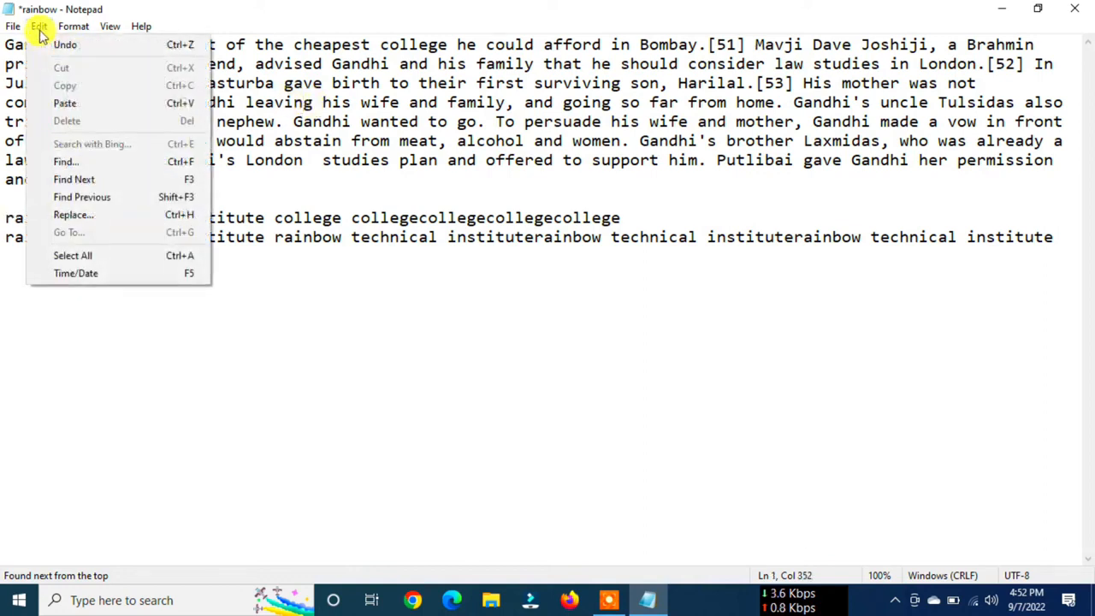
pyautogui.click(83, 220)
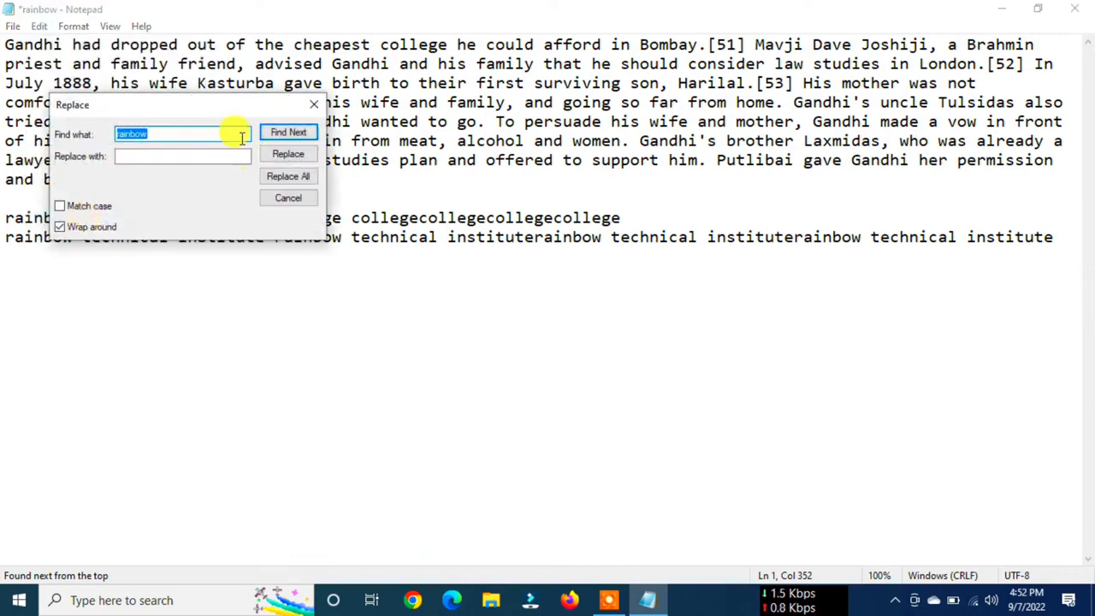
pyautogui.moveTo(209, 109); pyautogui.dragTo(463, 237)
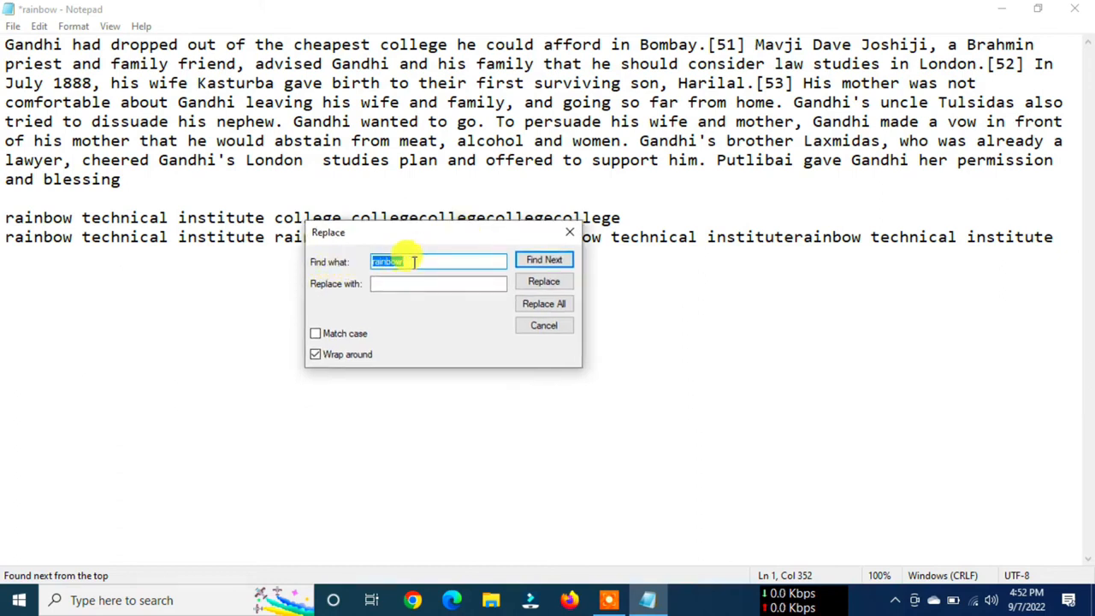
pyautogui.click(421, 260)
pyautogui.click(382, 284)
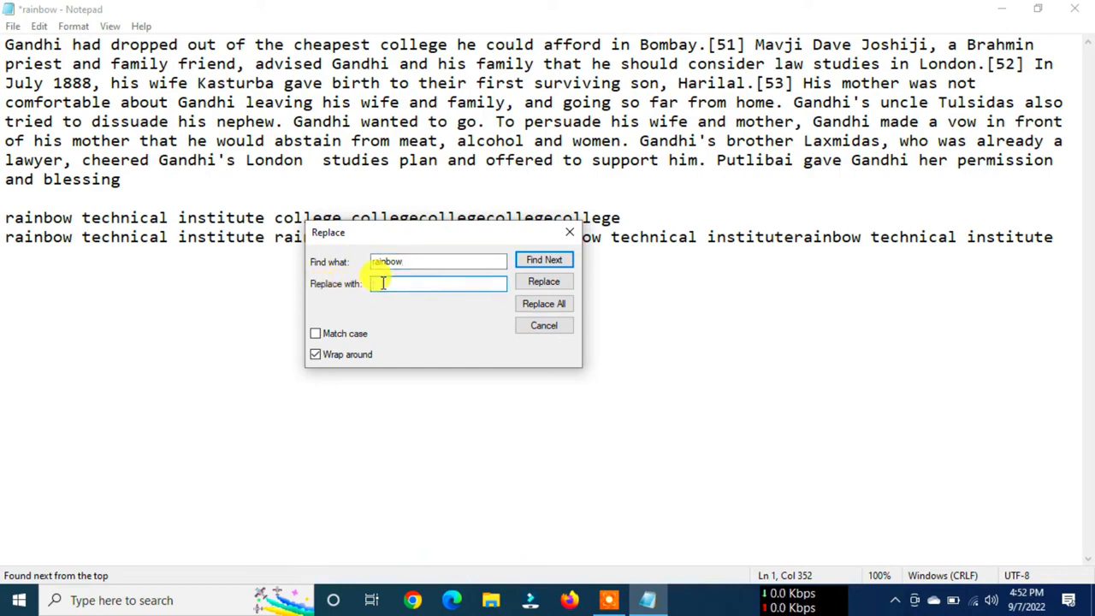
pyautogui.write('lucknow')
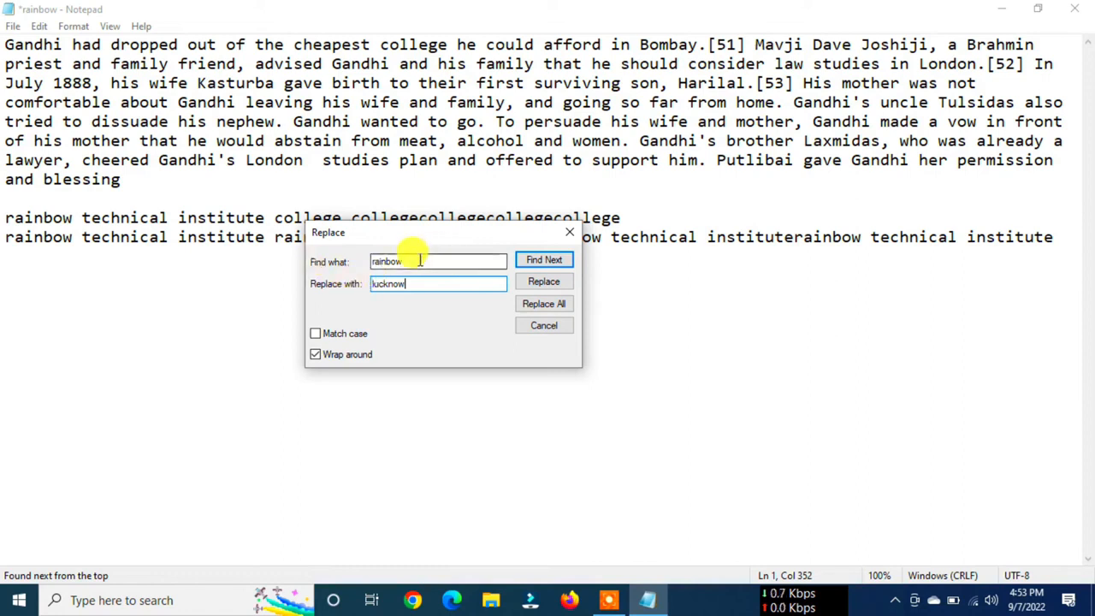
pyautogui.doubleClick(392, 285)
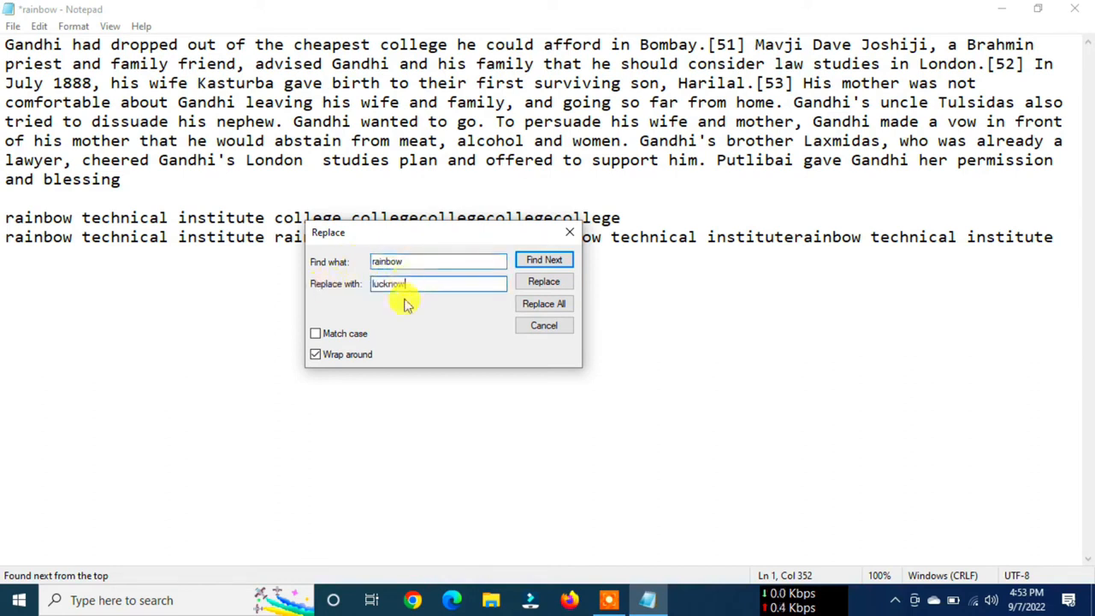
pyautogui.click(317, 356)
# - Find the first occurrence of rainbow in the document and replace only that one with lucknow
pyautogui.click(545, 262)
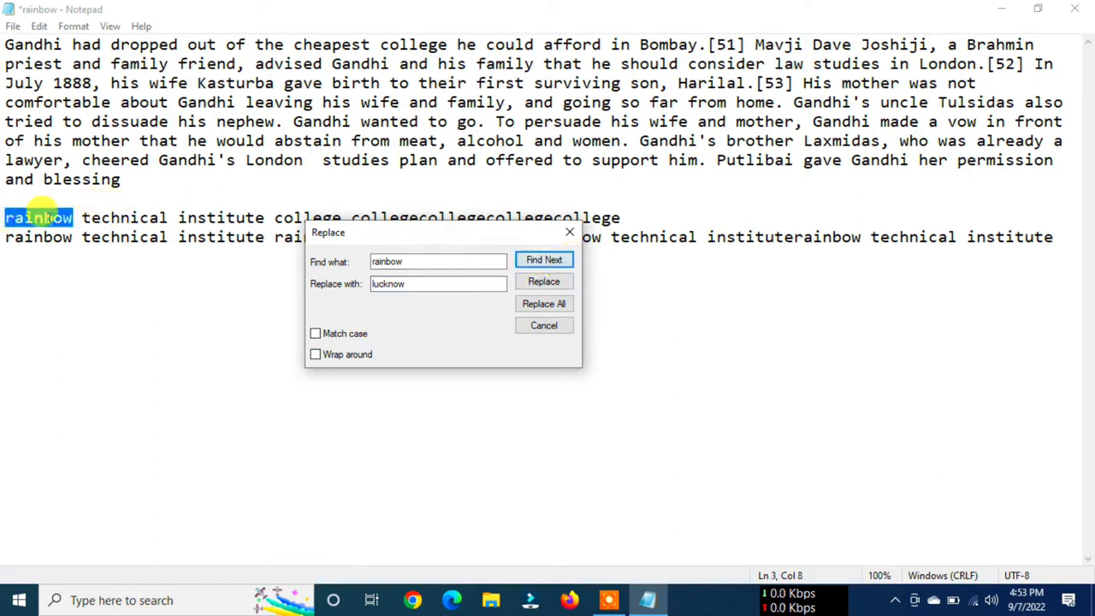
pyautogui.click(541, 284)
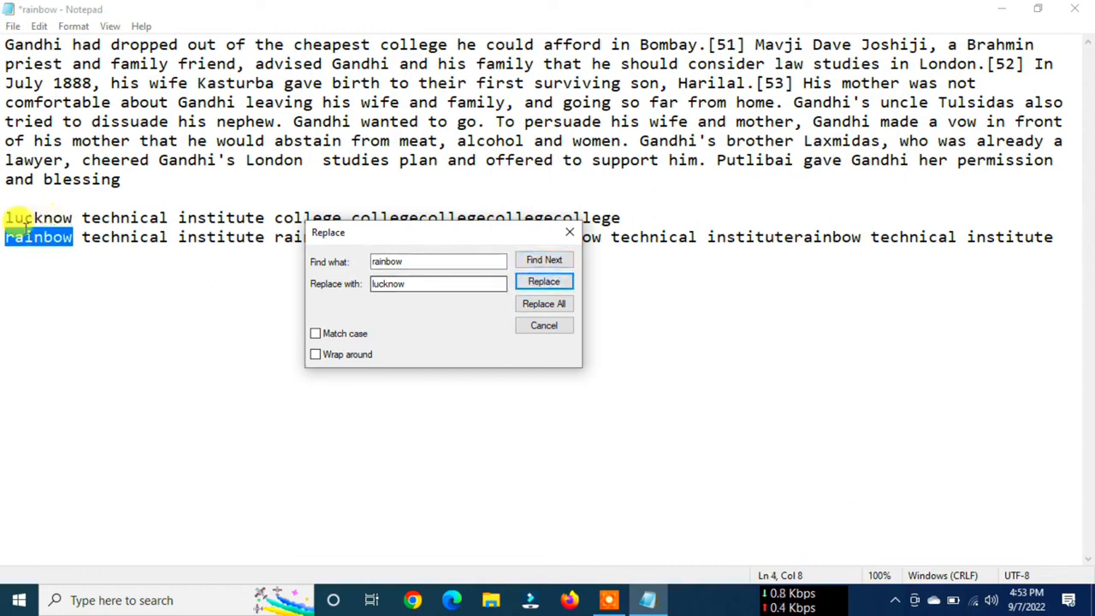
pyautogui.moveTo(7, 217)
pyautogui.mouseDown()
pyautogui.moveTo(74, 217)
pyautogui.moveTo(44, 237)
pyautogui.moveTo(7, 237)
pyautogui.mouseUp()
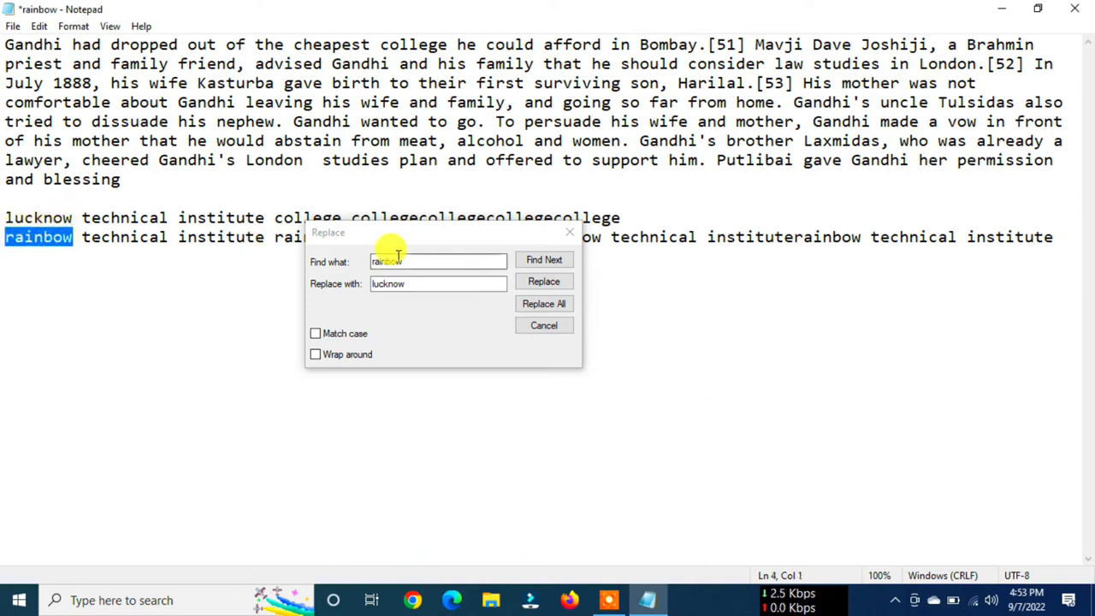
# - Skip to the next occurrence of rainbow, move the dialog below the text, and replace all remaining occurrences with lucknow
pyautogui.click(535, 262)
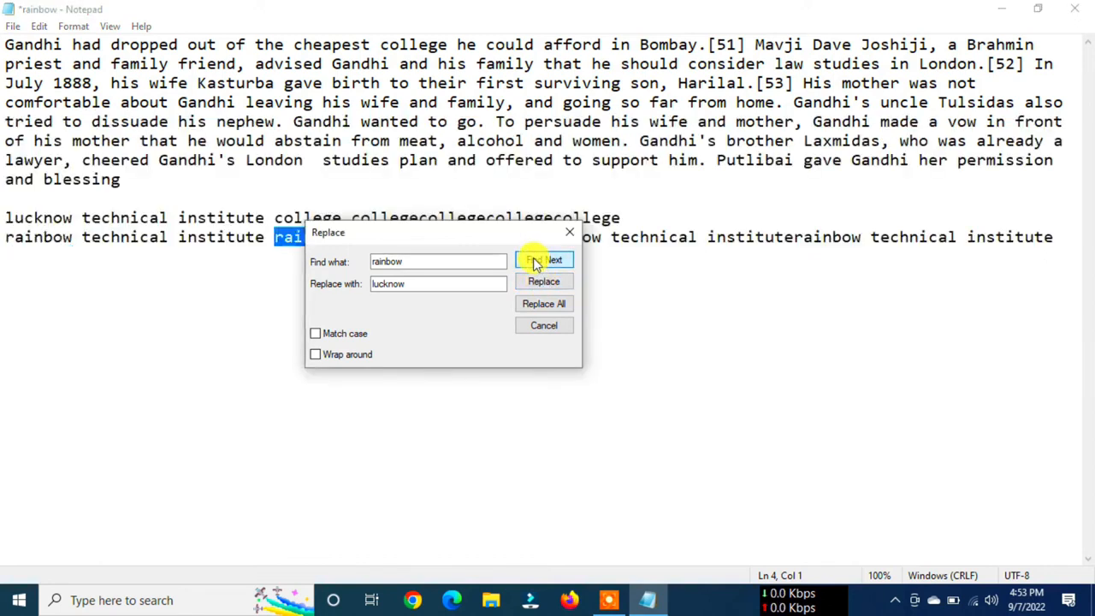
pyautogui.moveTo(477, 232); pyautogui.dragTo(456, 312)
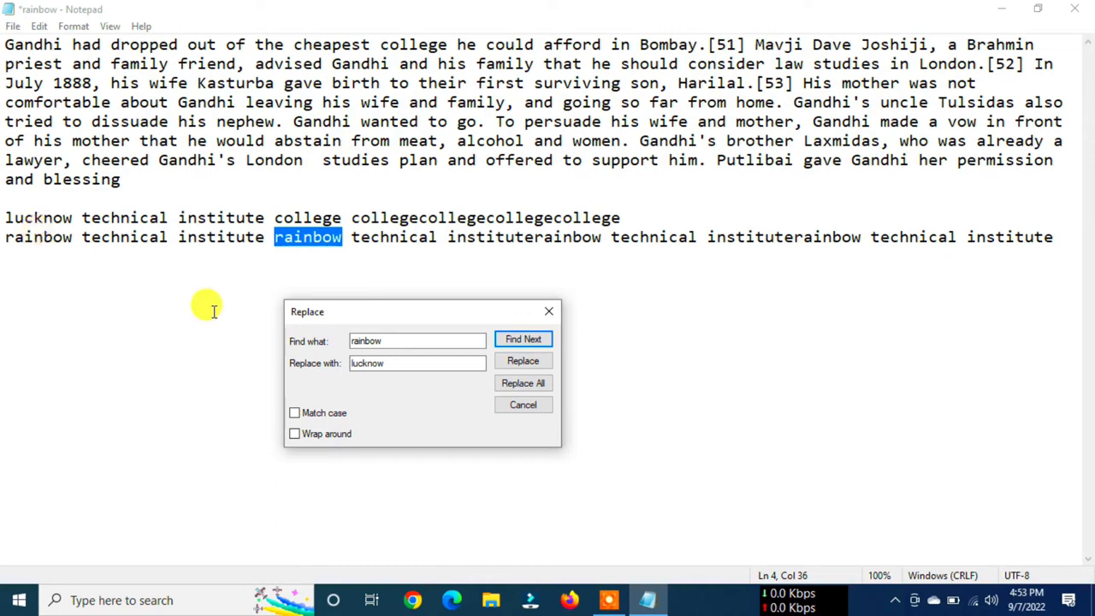
pyautogui.click(524, 387)
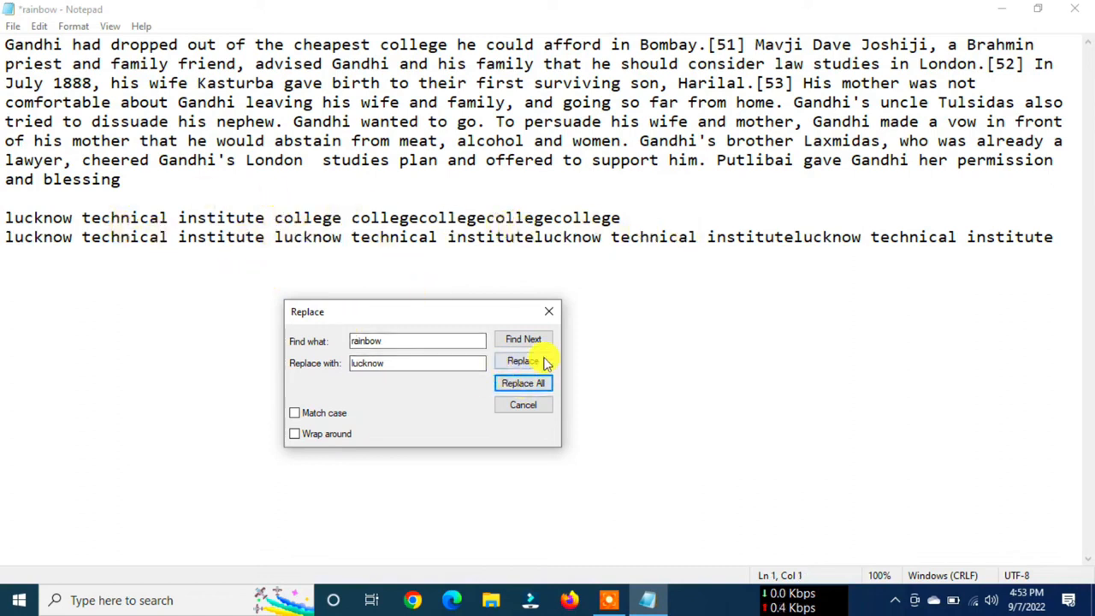
# - Search again for any remaining rainbow and close the Replace dialog
pyautogui.click(385, 341)
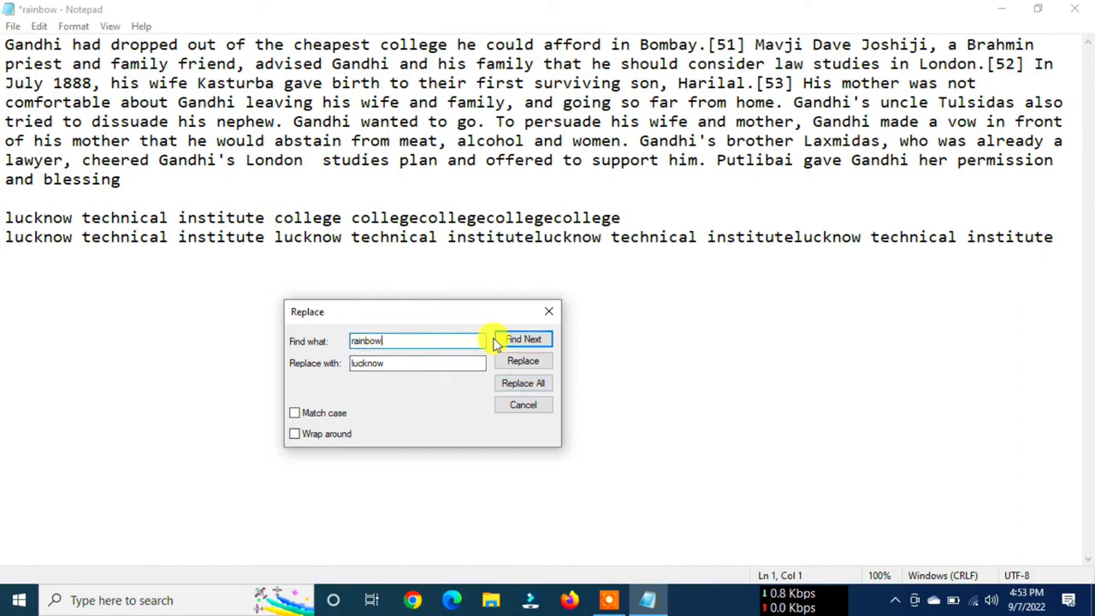
pyautogui.click(519, 342)
pyautogui.click(519, 385)
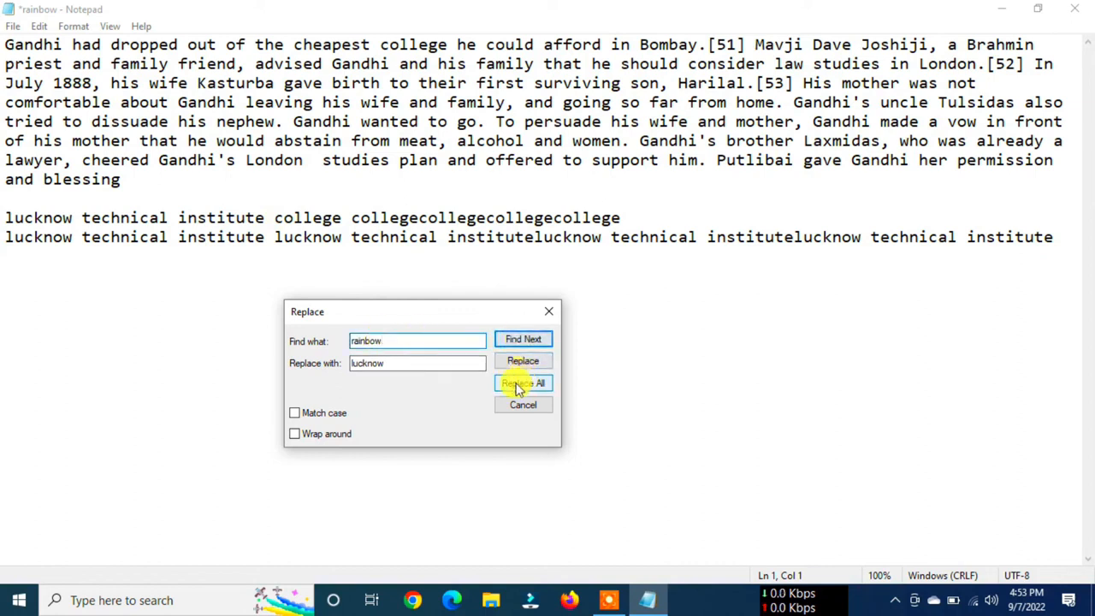
pyautogui.click(549, 311)
# - Select all the text in the document, and clear the selection
pyautogui.click(40, 25)
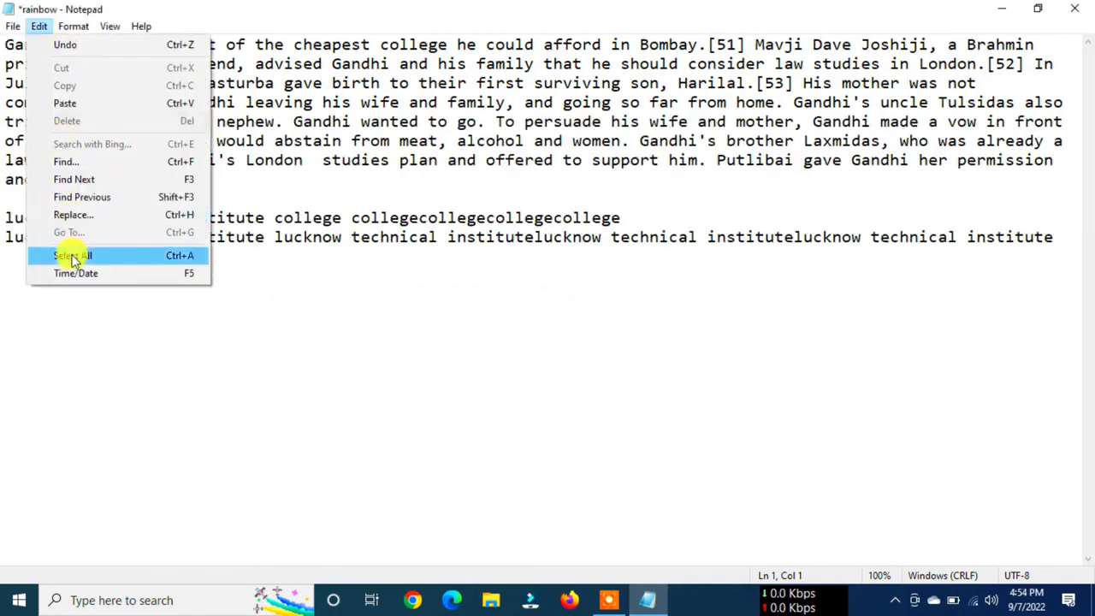
pyautogui.click(193, 258)
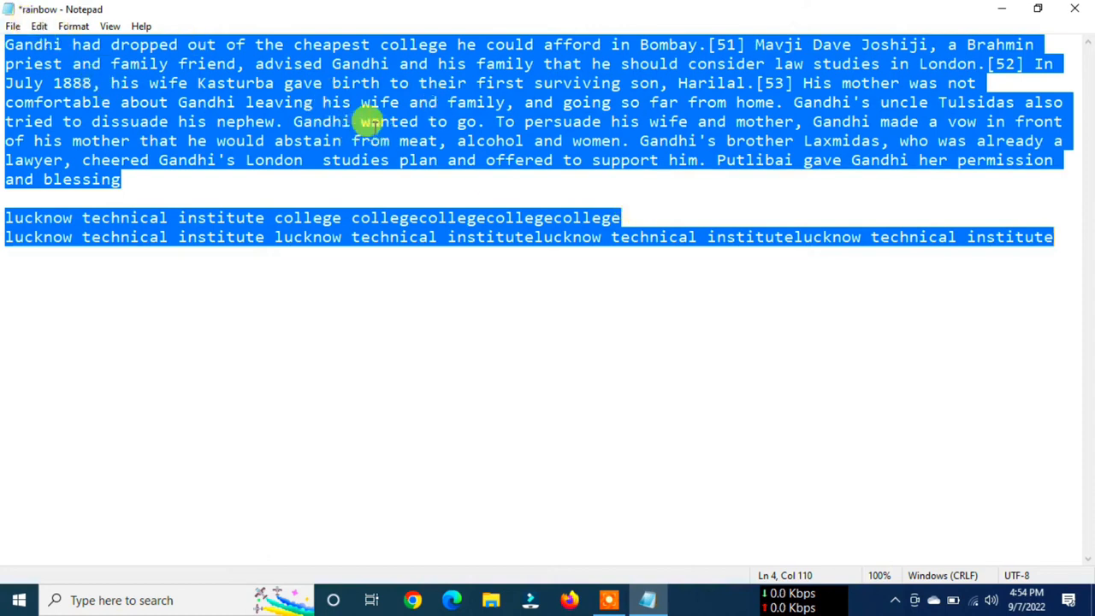
pyautogui.click(39, 28)
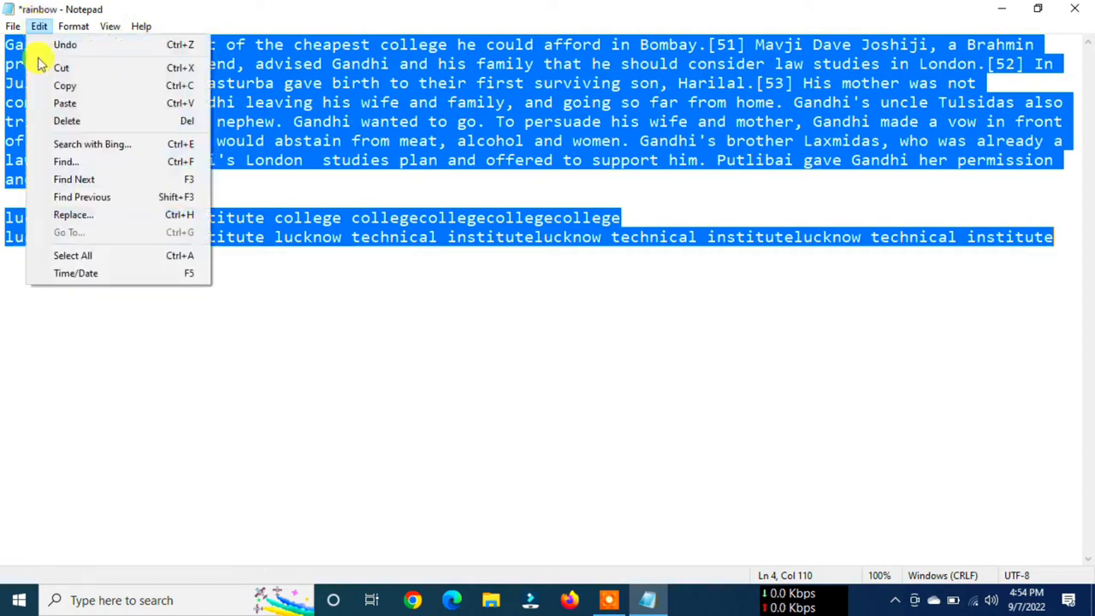
pyautogui.click(358, 261)
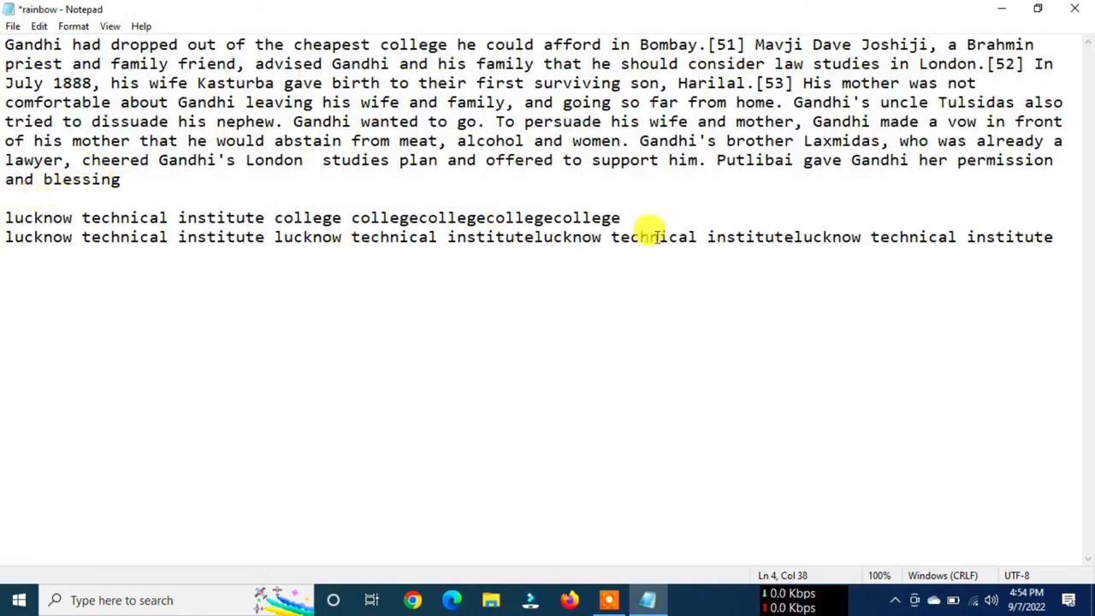
# - Insert the current time and date three lines below the last line of text
pyautogui.click(1058, 237)
pyautogui.press('Return')
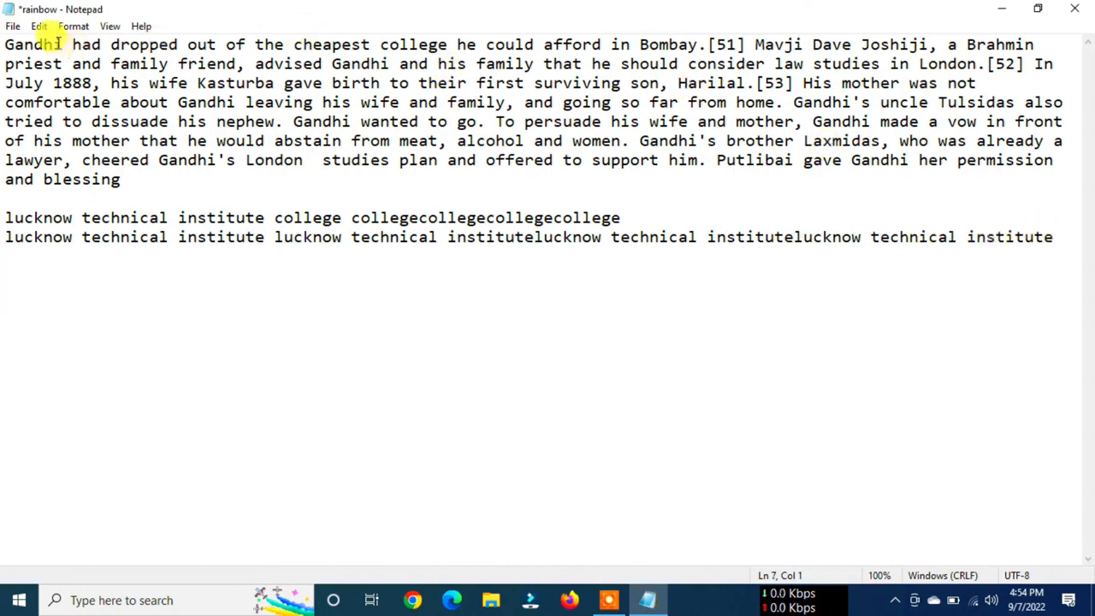
pyautogui.click(38, 27)
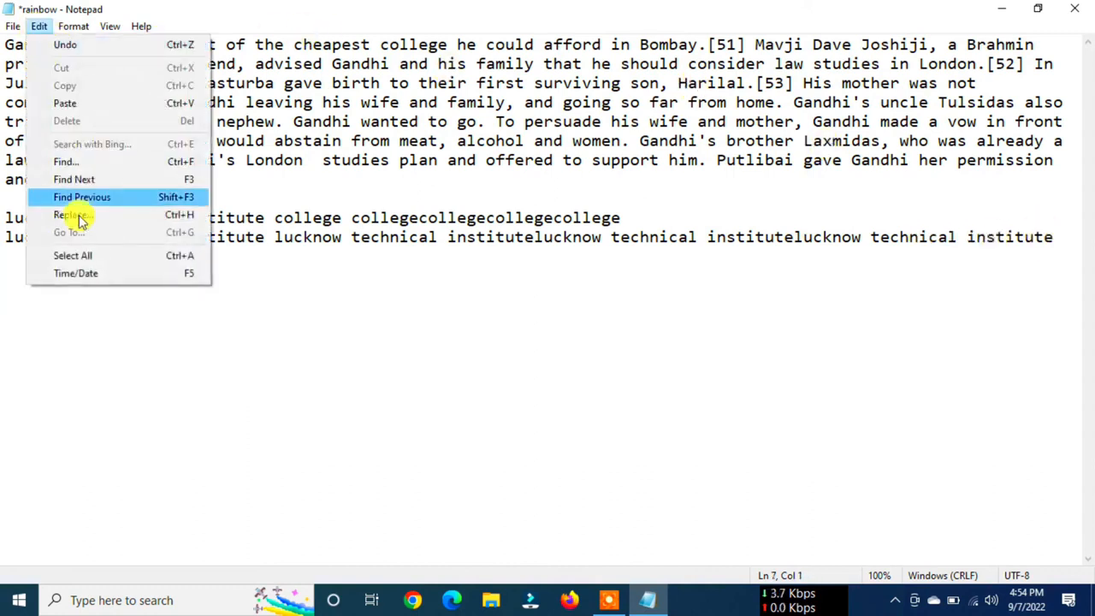
pyautogui.click(75, 273)
pyautogui.moveTo(7, 295); pyautogui.dragTo(205, 306)
pyautogui.click(205, 306)
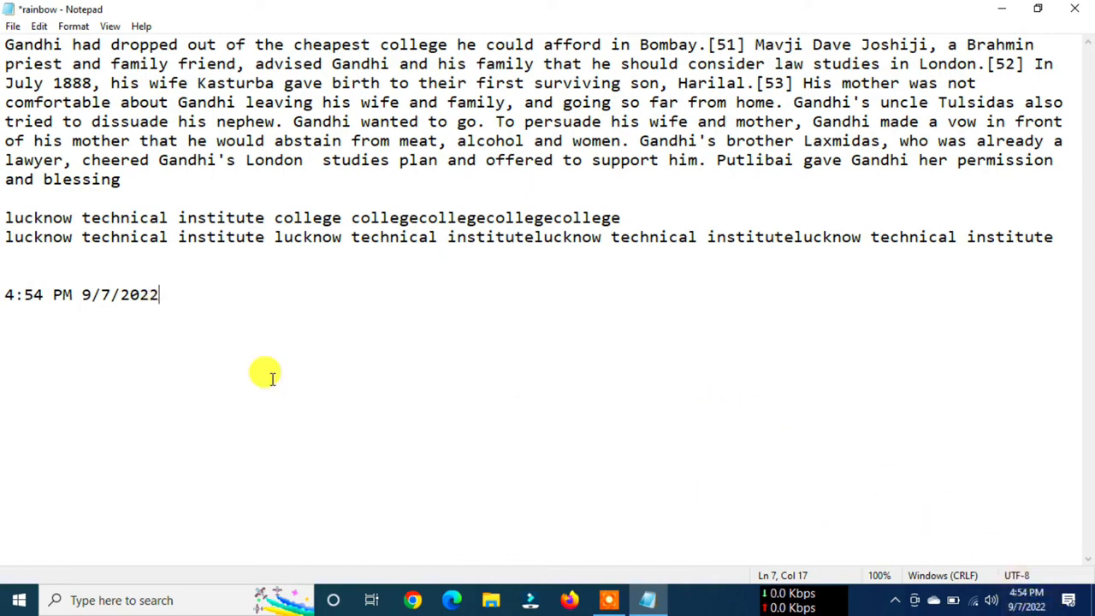
# - Turn Word Wrap off, look along the long first line and back, and turn Word Wrap on again
pyautogui.click(74, 26)
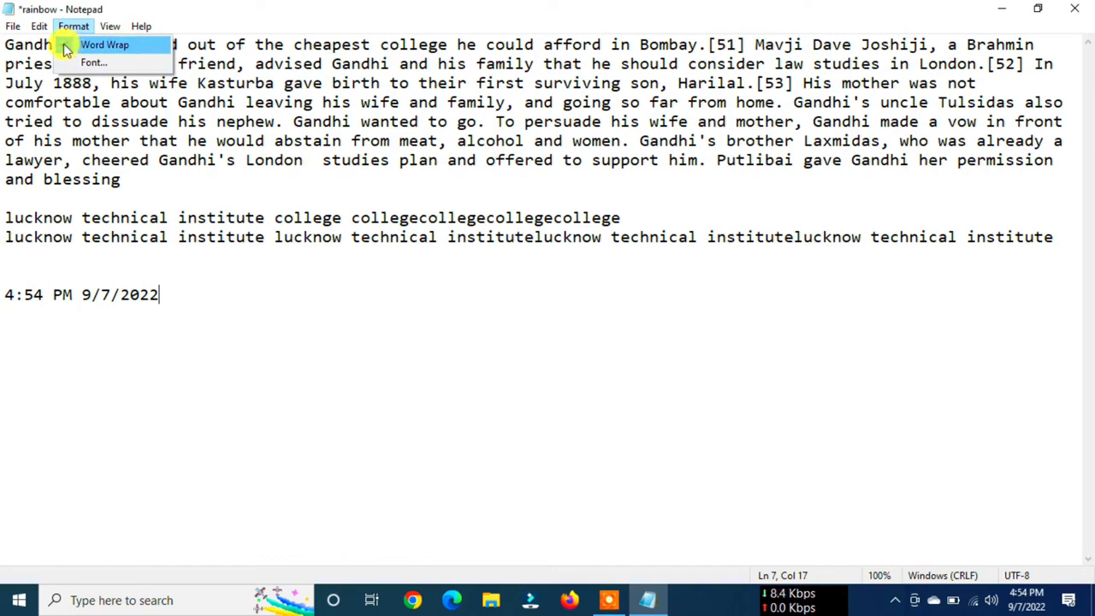
pyautogui.click(390, 121)
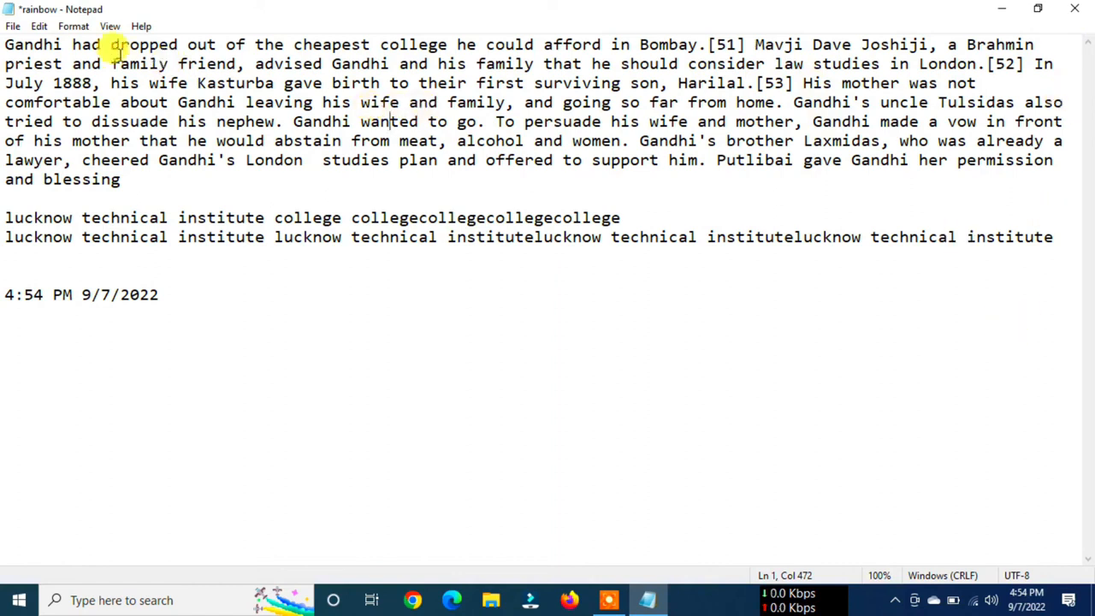
pyautogui.click(74, 28)
pyautogui.click(77, 45)
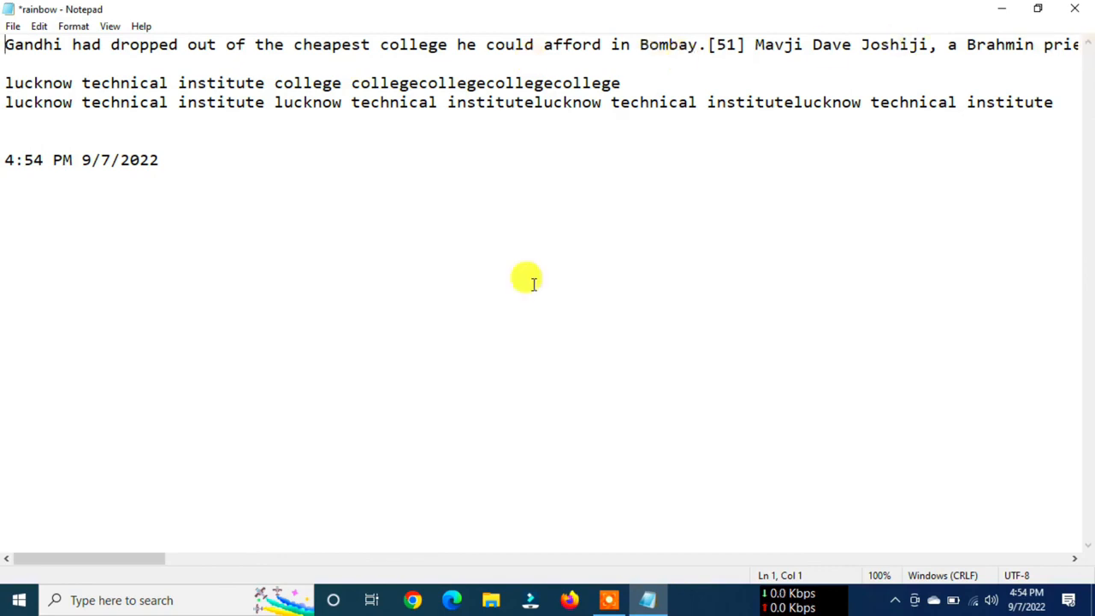
pyautogui.moveTo(132, 563); pyautogui.dragTo(428, 560)
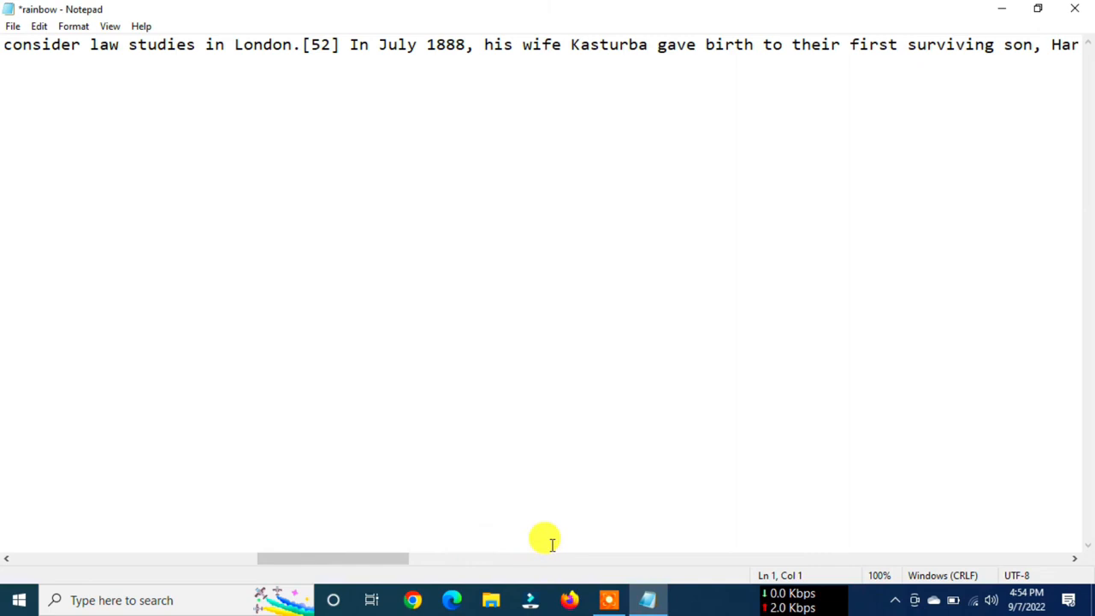
pyautogui.moveTo(320, 560); pyautogui.dragTo(46, 567)
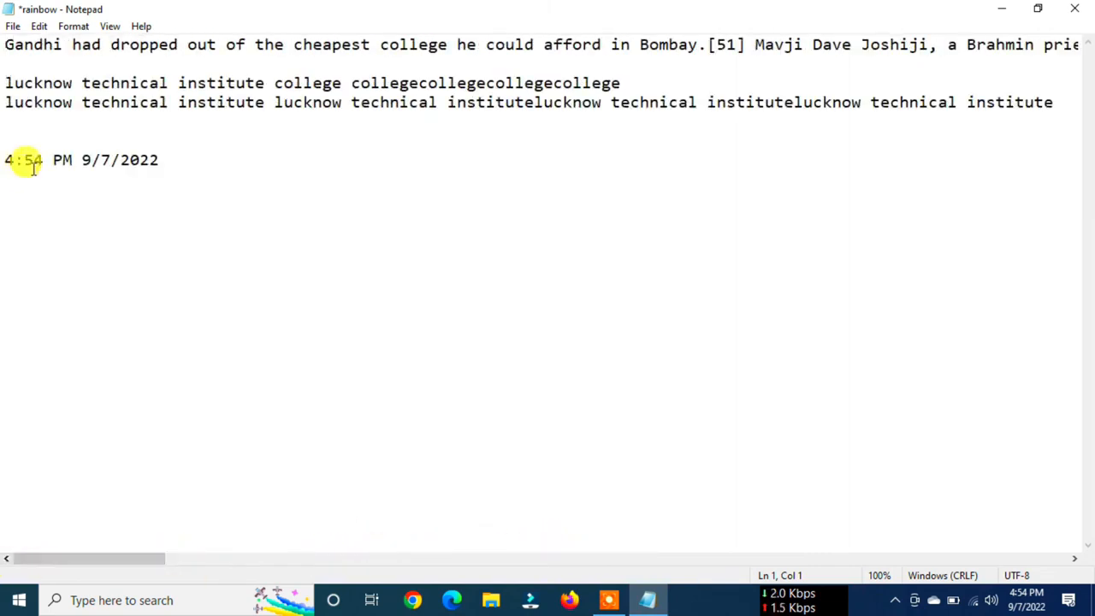
pyautogui.click(65, 28)
pyautogui.click(90, 43)
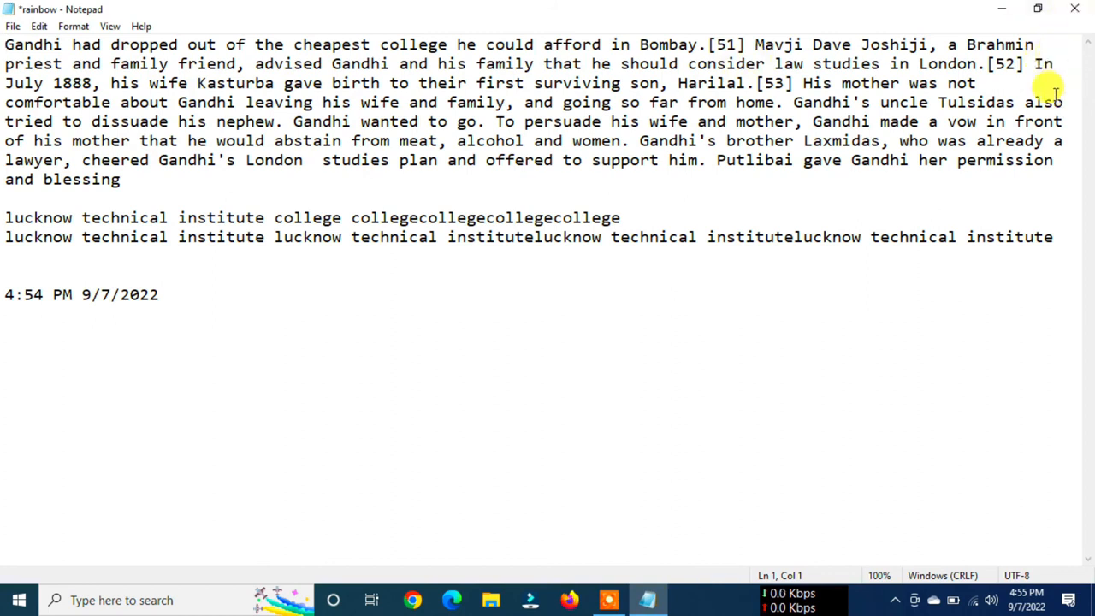
# - Open the Font settings and move the dialog to the middle of the document area
pyautogui.click(74, 25)
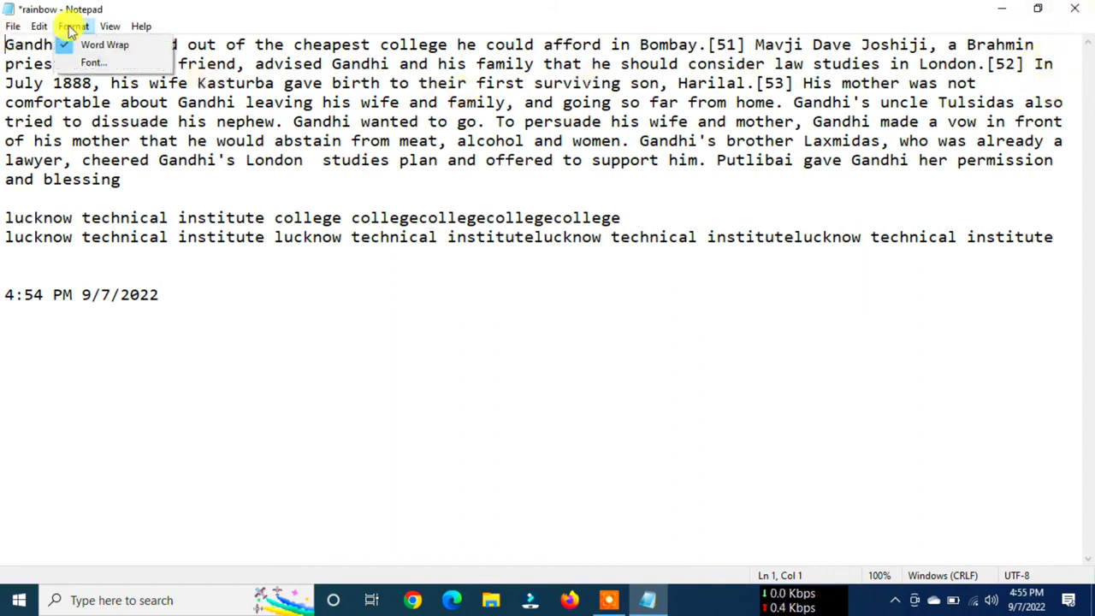
pyautogui.click(90, 67)
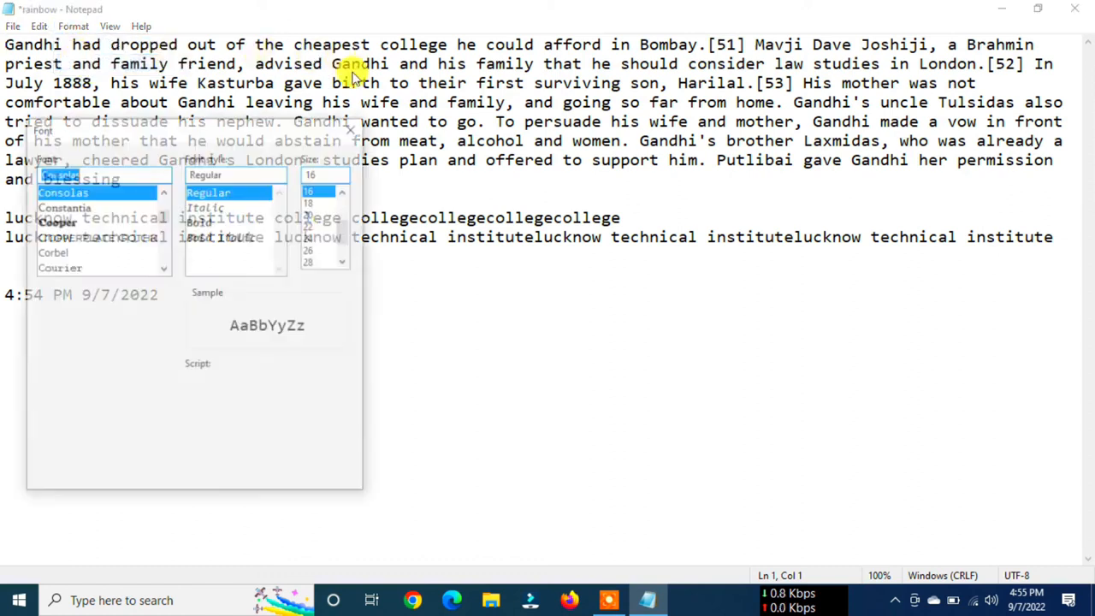
pyautogui.moveTo(220, 124); pyautogui.dragTo(672, 165)
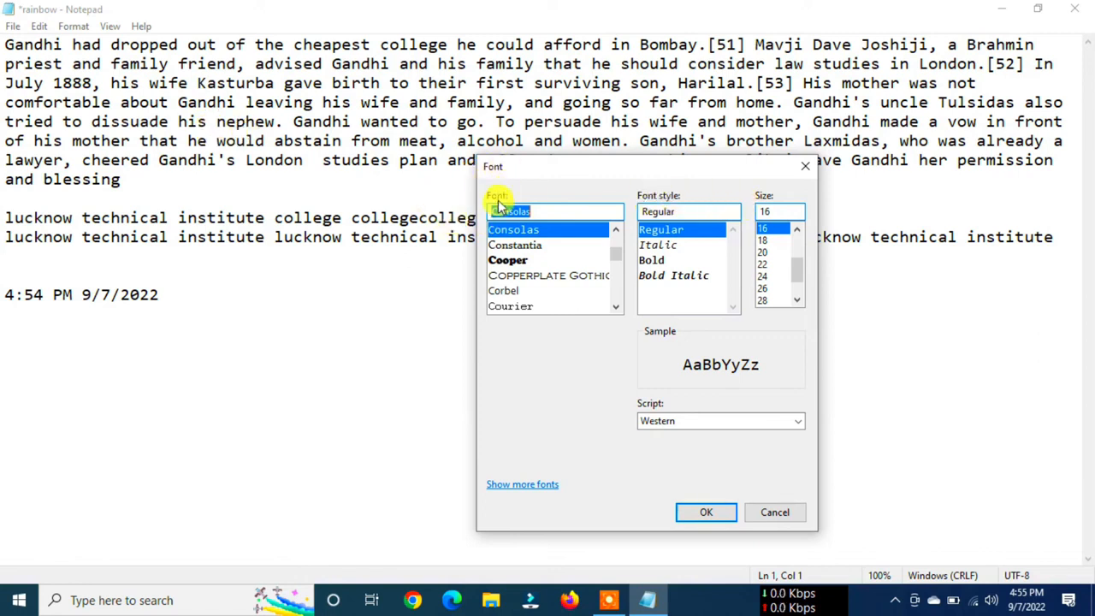
# - Preview the Constantia, Cooper, Magneto and Lucida Sans Typewriter fonts in the sample
pyautogui.click(505, 245)
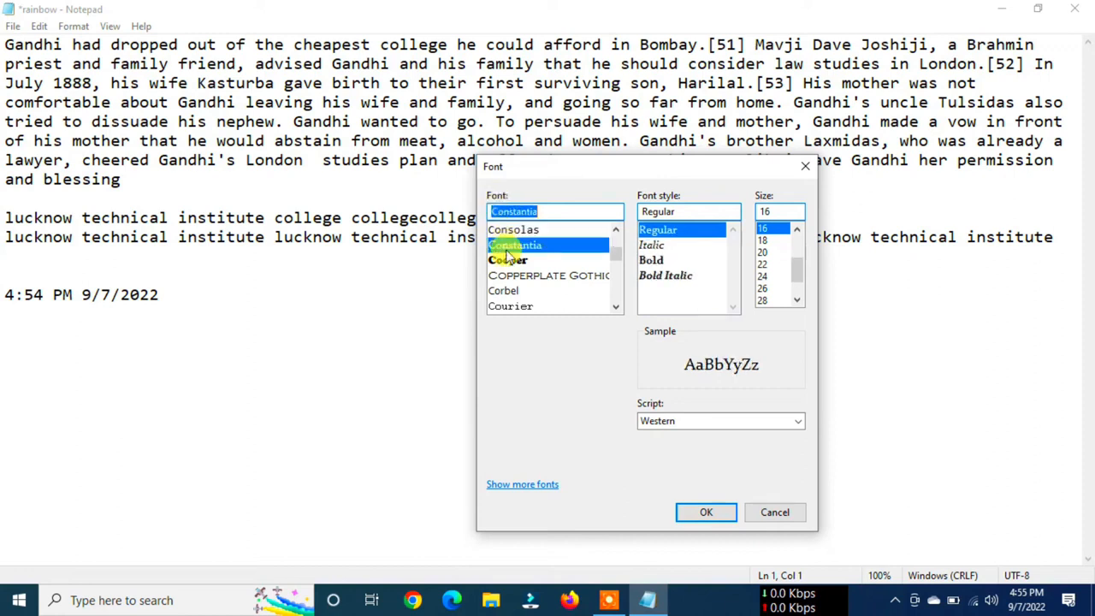
pyautogui.click(505, 262)
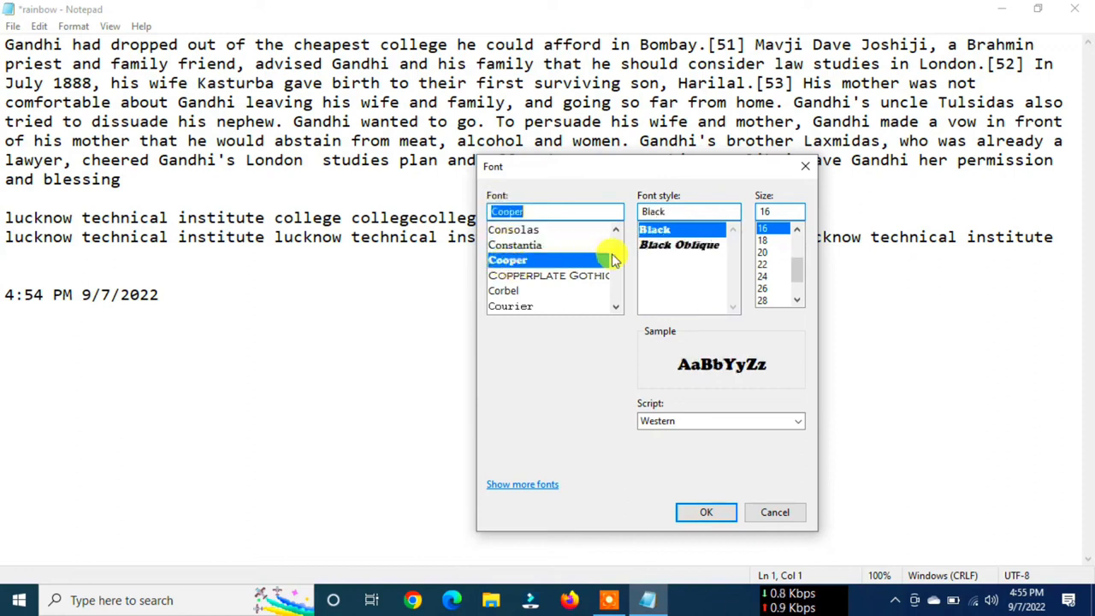
pyautogui.scroll(-10, 616, 265)
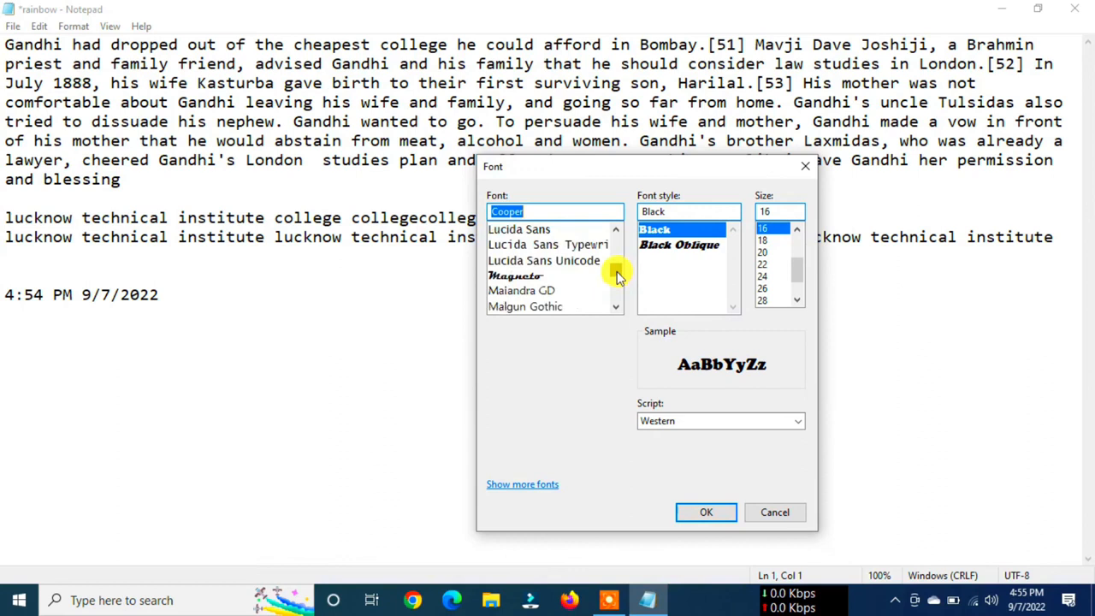
pyautogui.click(523, 276)
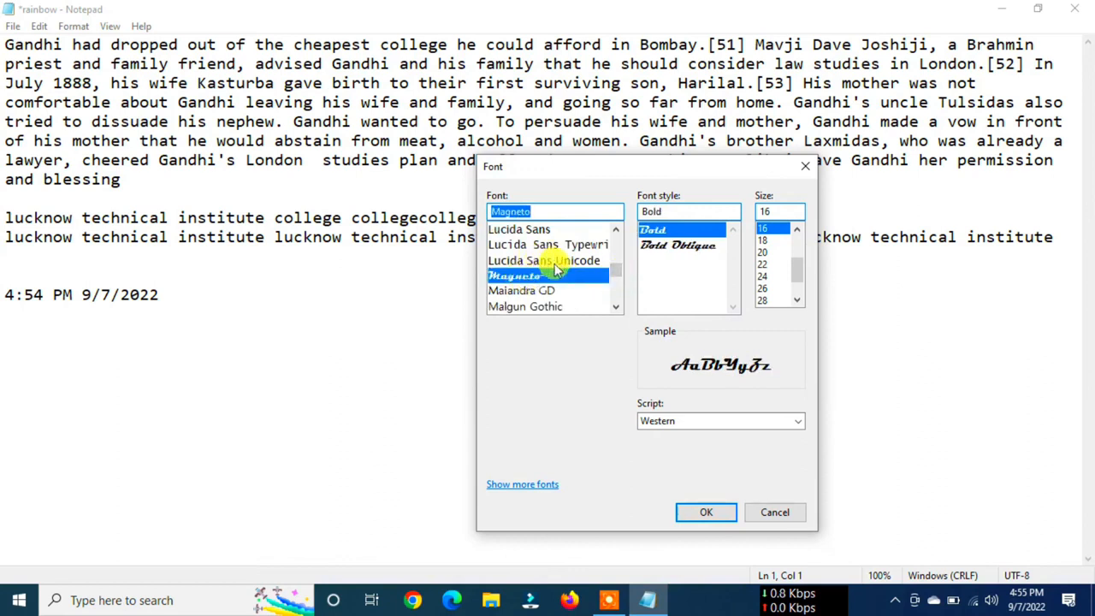
pyautogui.click(599, 246)
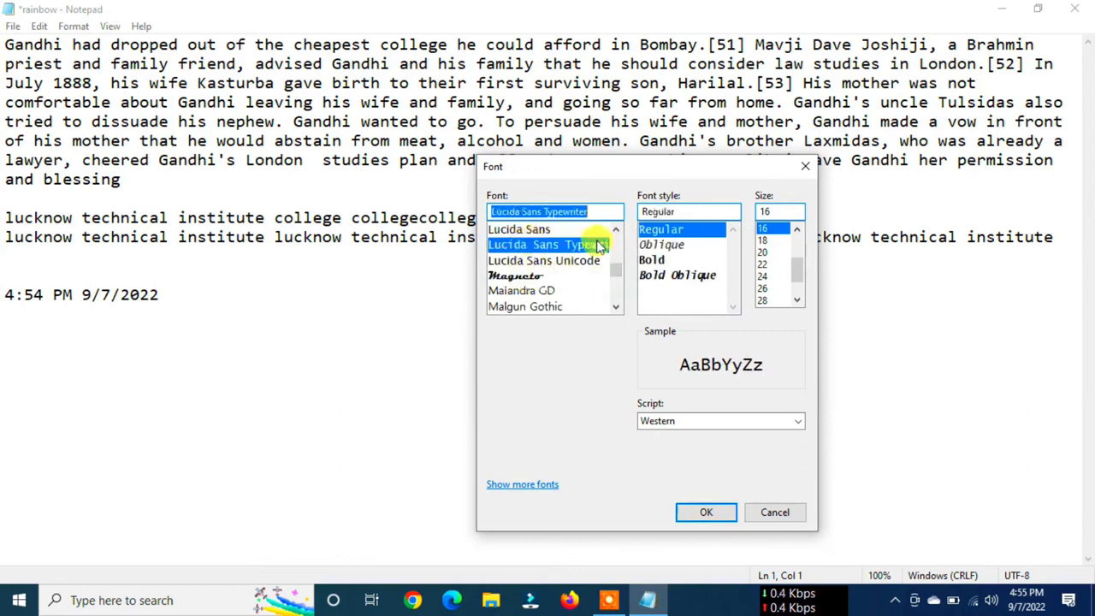
# - Choose the Lucida Calligraphy font and compare its Italic and Italic Bold styles
pyautogui.scroll(6, 615, 237)
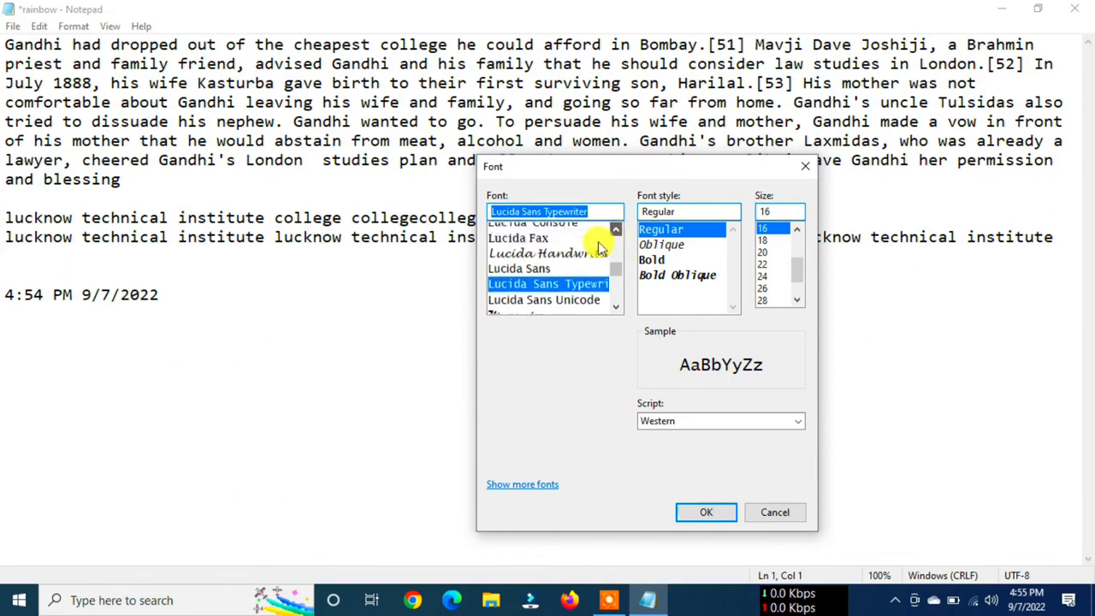
pyautogui.click(520, 259)
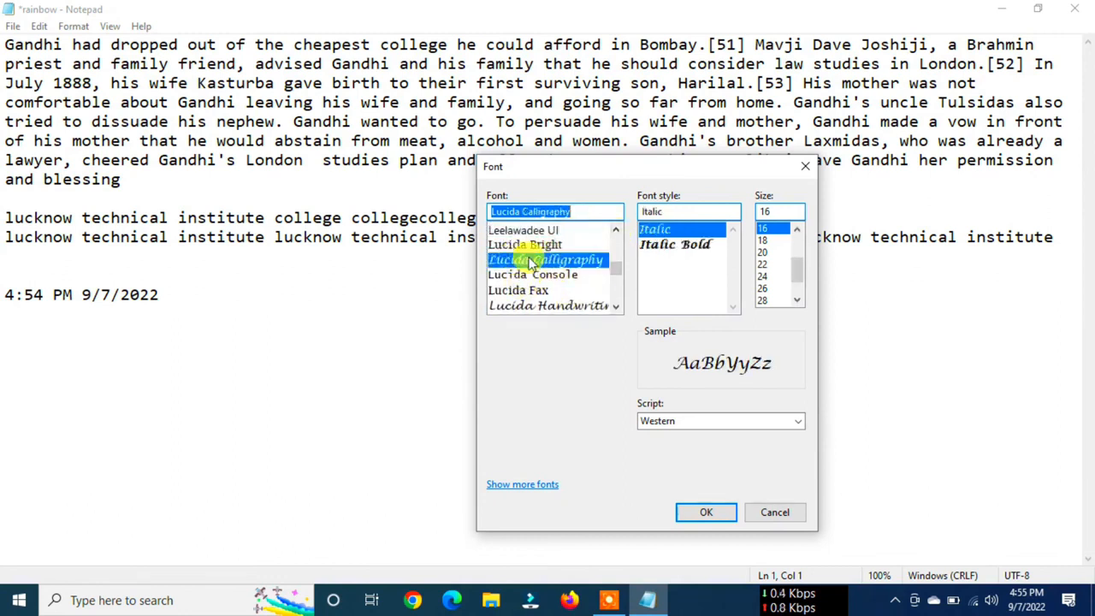
pyautogui.click(659, 233)
pyautogui.click(656, 244)
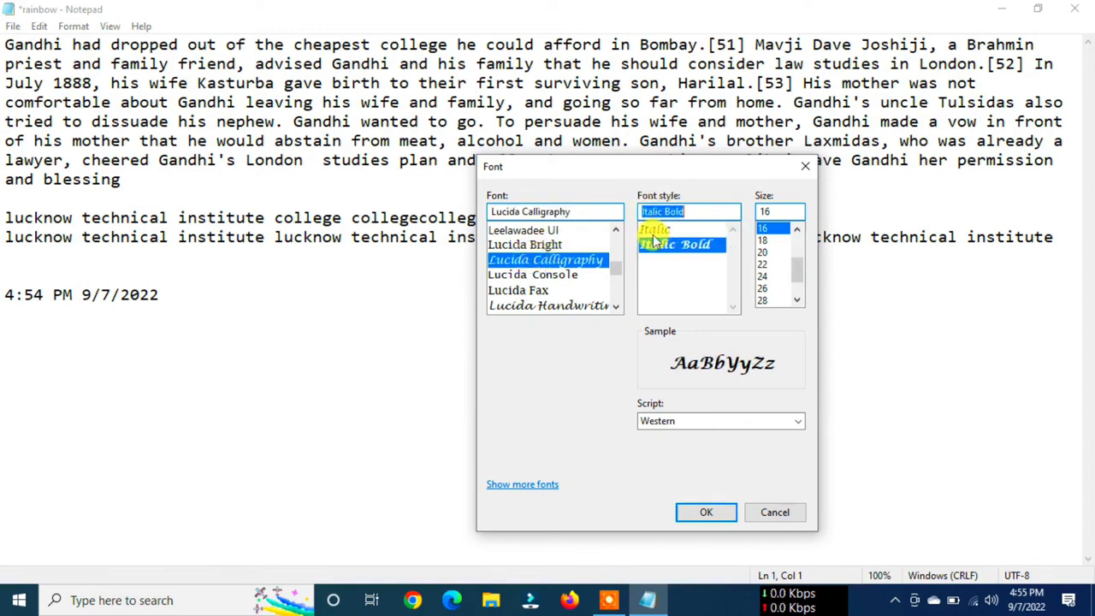
pyautogui.click(654, 231)
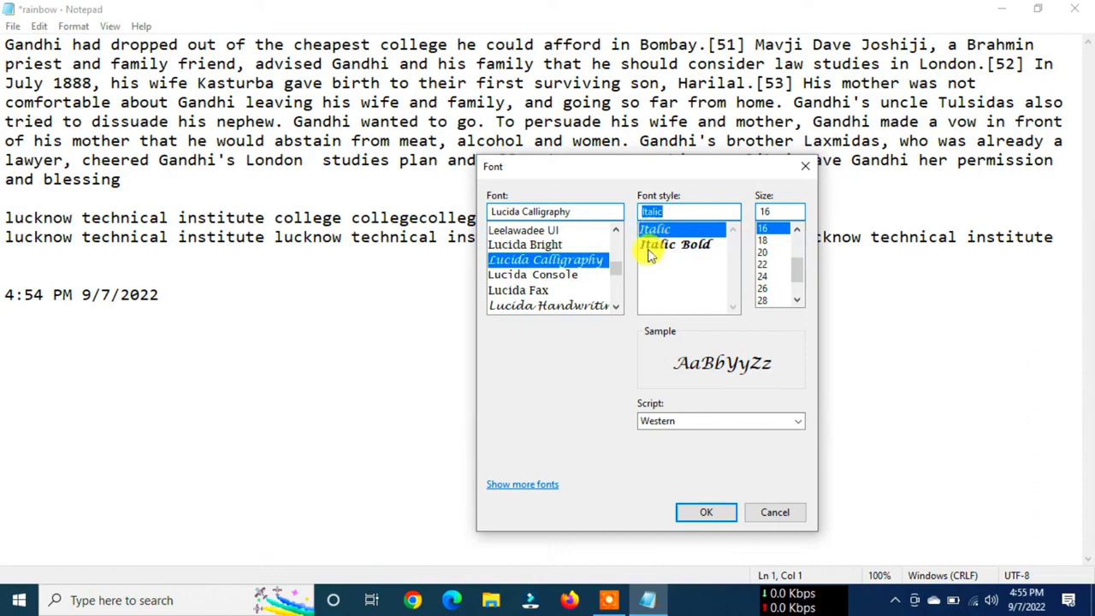
pyautogui.click(672, 245)
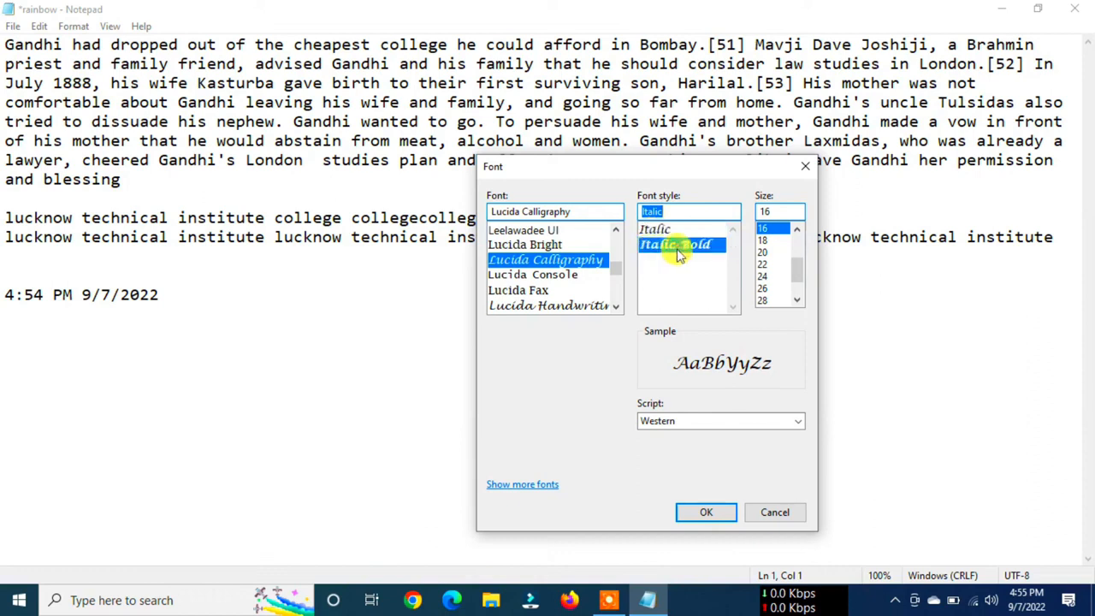
# - Preview Lucida Bright, and try Arial in the Black Oblique, Bold Italic and Black styles
pyautogui.click(524, 244)
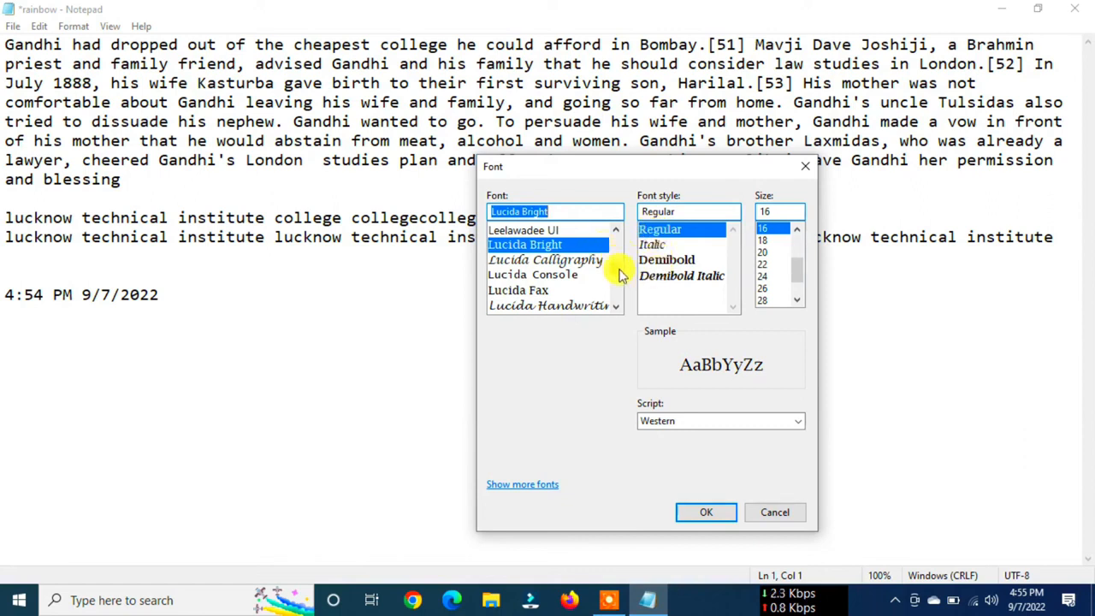
pyautogui.moveTo(617, 274); pyautogui.dragTo(617, 232)
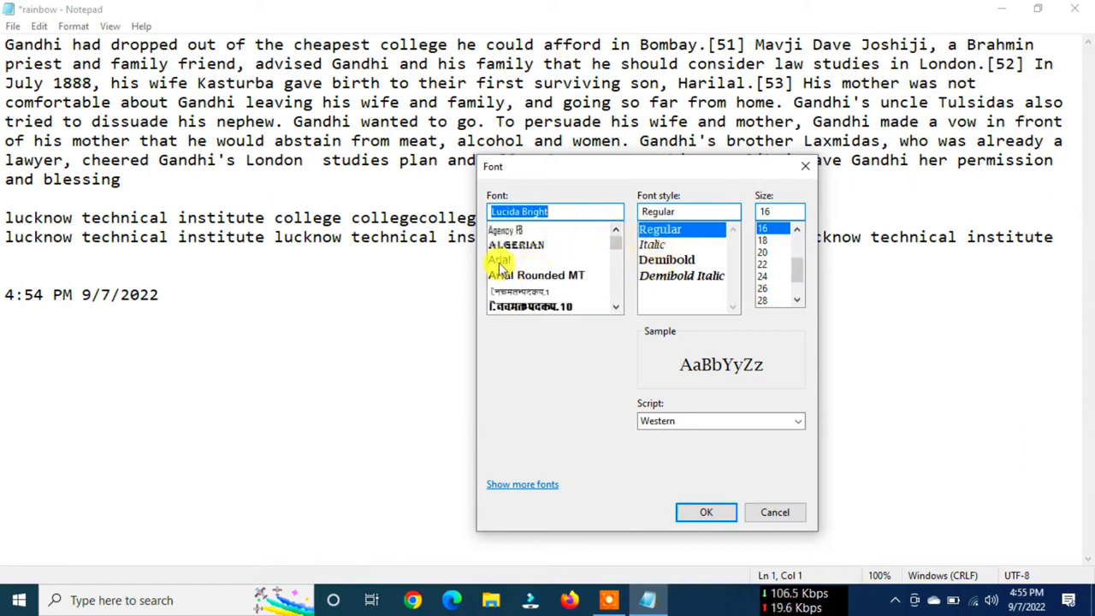
pyautogui.click(499, 261)
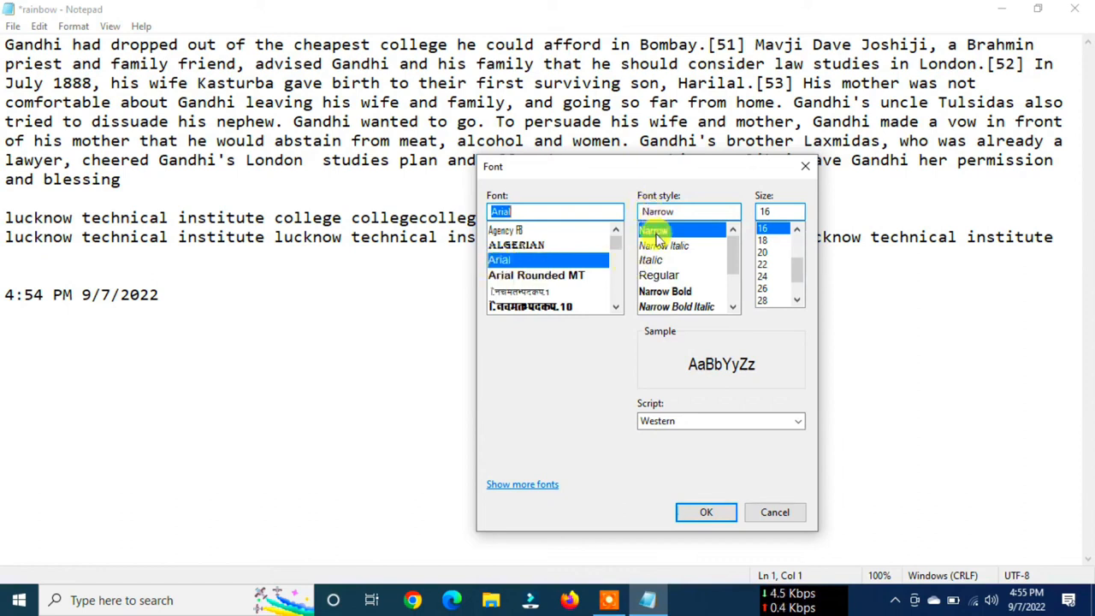
pyautogui.moveTo(736, 260); pyautogui.dragTo(725, 236)
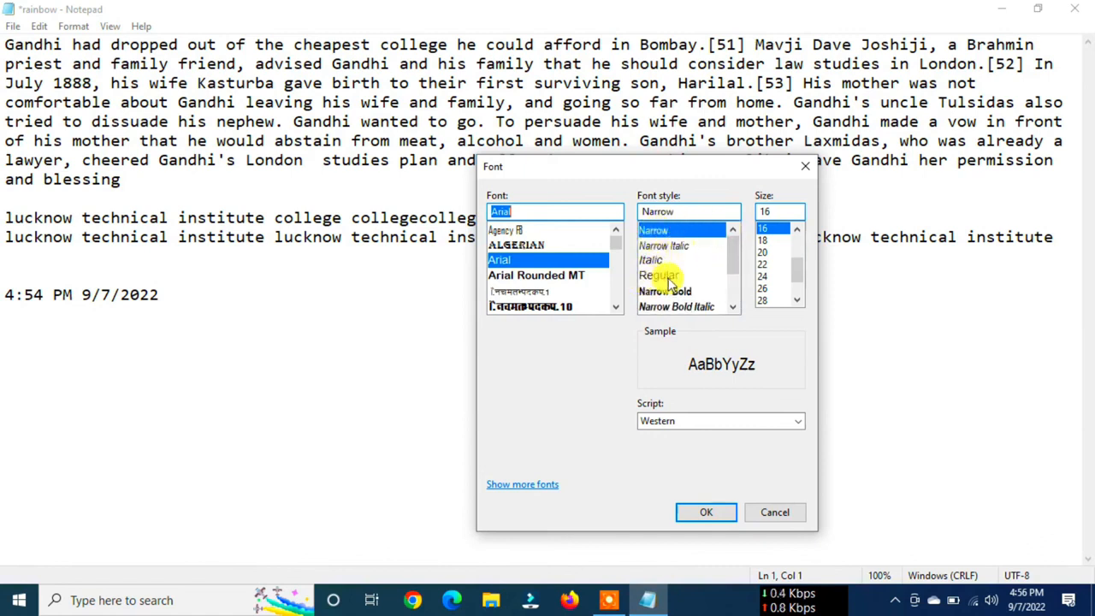
pyautogui.scroll(-2, 736, 268)
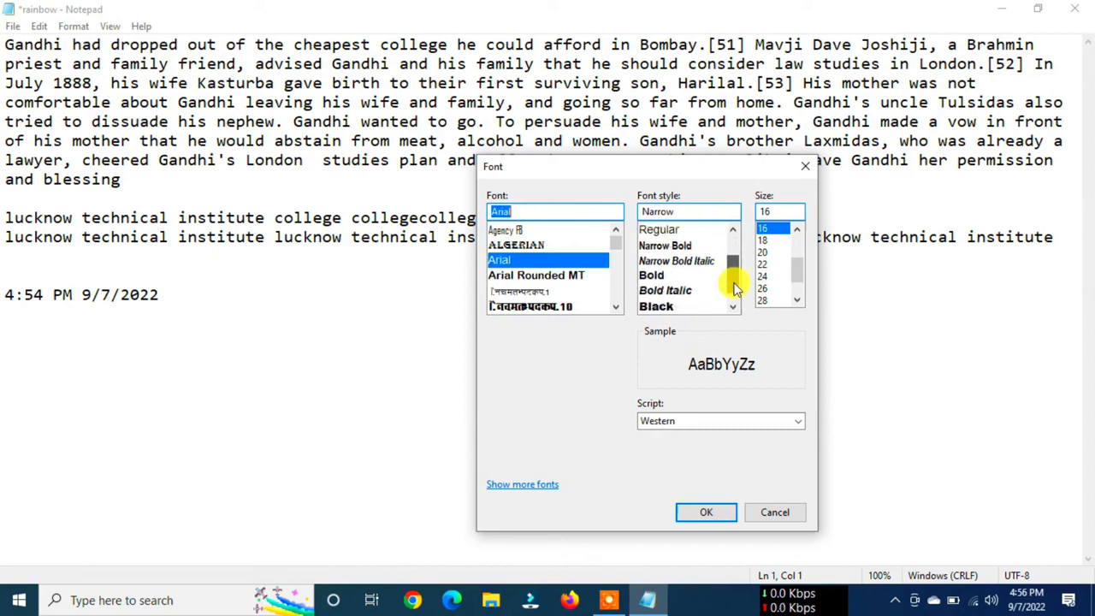
pyautogui.click(709, 306)
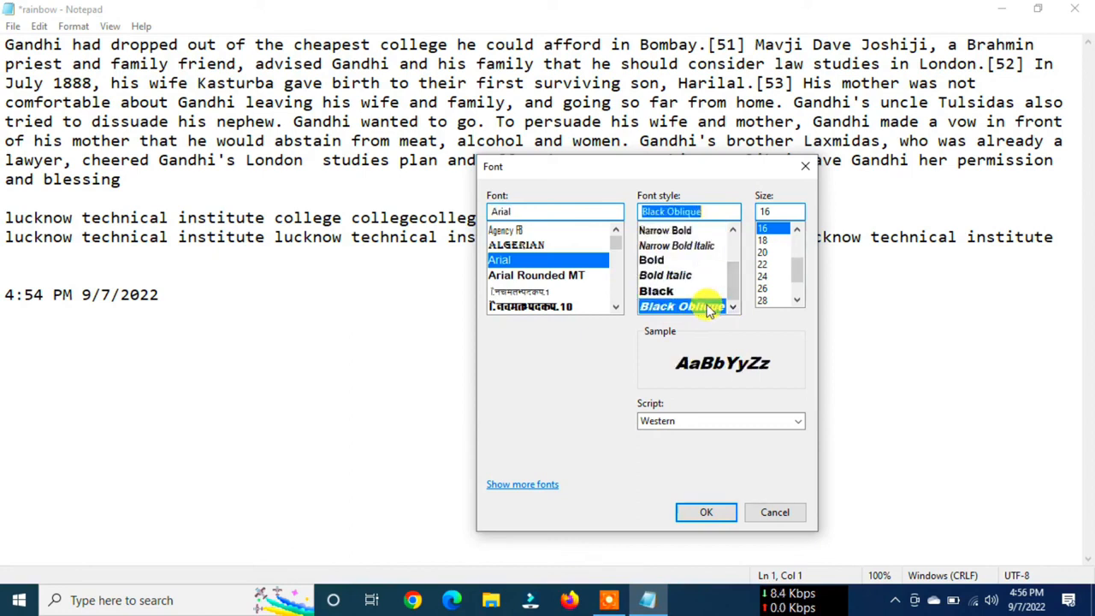
pyautogui.click(653, 292)
pyautogui.click(653, 276)
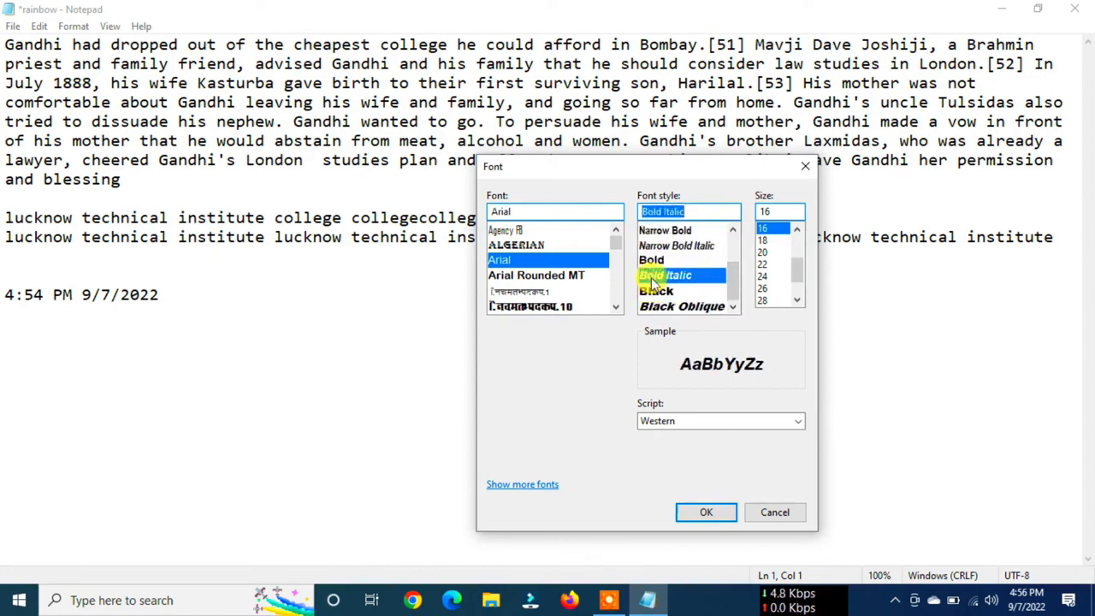
pyautogui.click(653, 292)
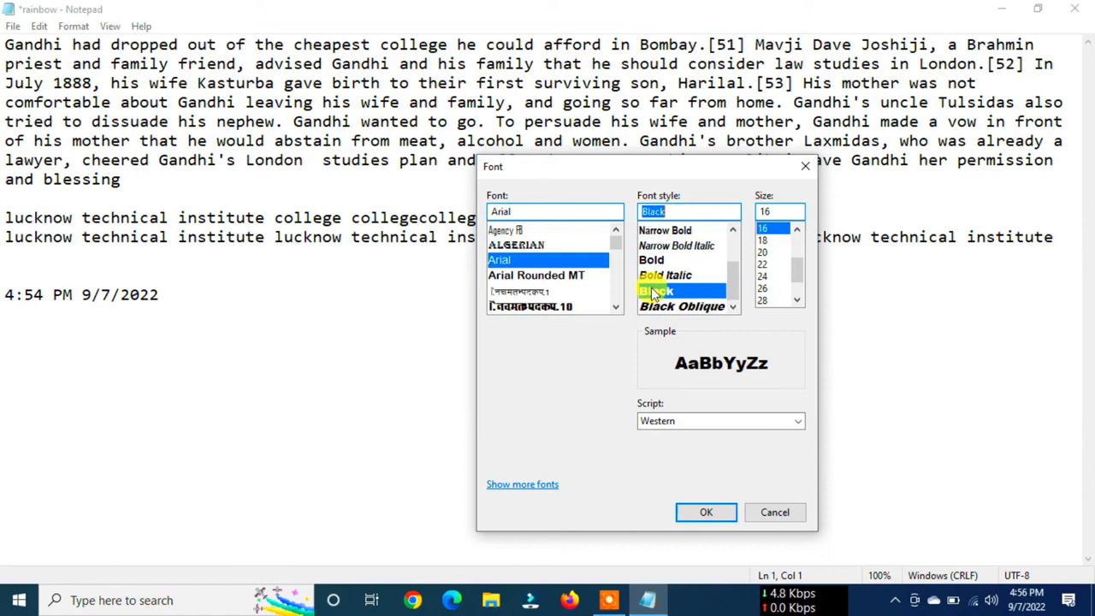
# - Choose the Arial Rounded MT font and compare its Bold Oblique and Bold styles
pyautogui.click(526, 277)
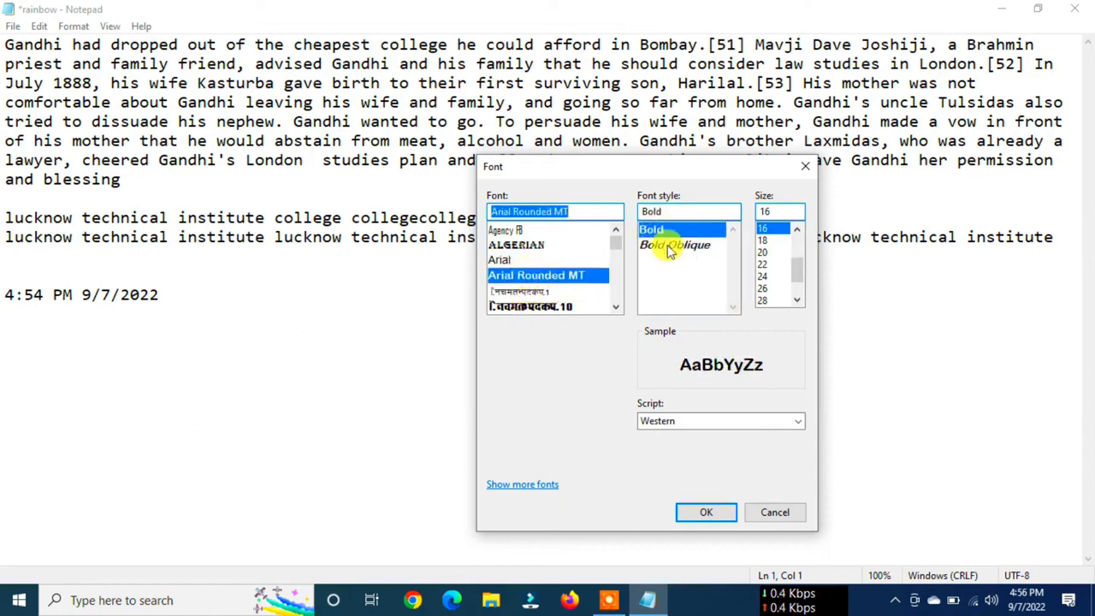
pyautogui.click(660, 248)
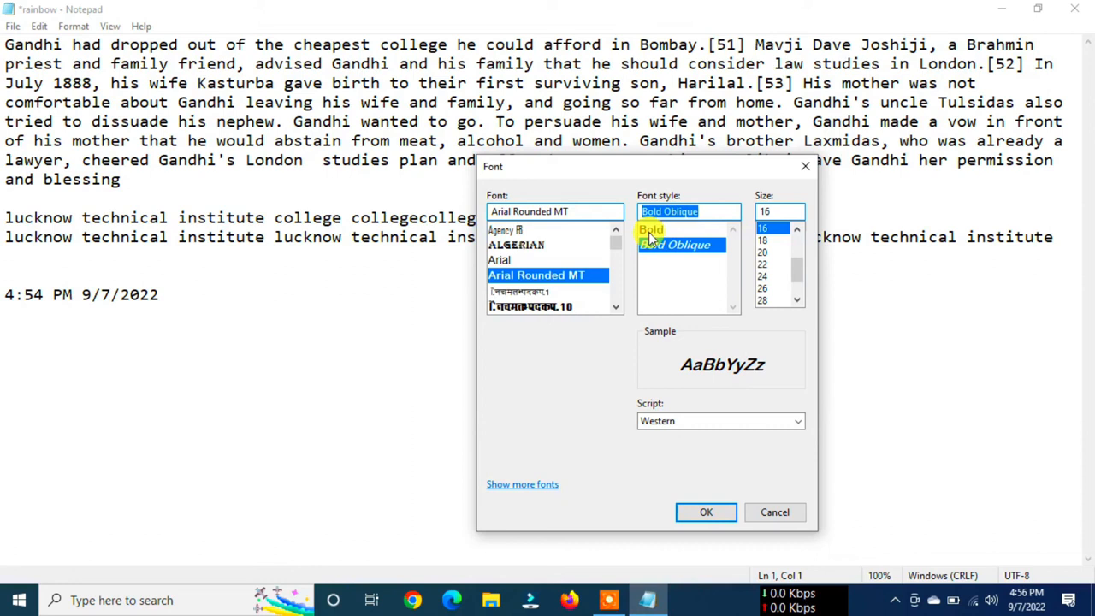
pyautogui.click(649, 232)
pyautogui.click(650, 231)
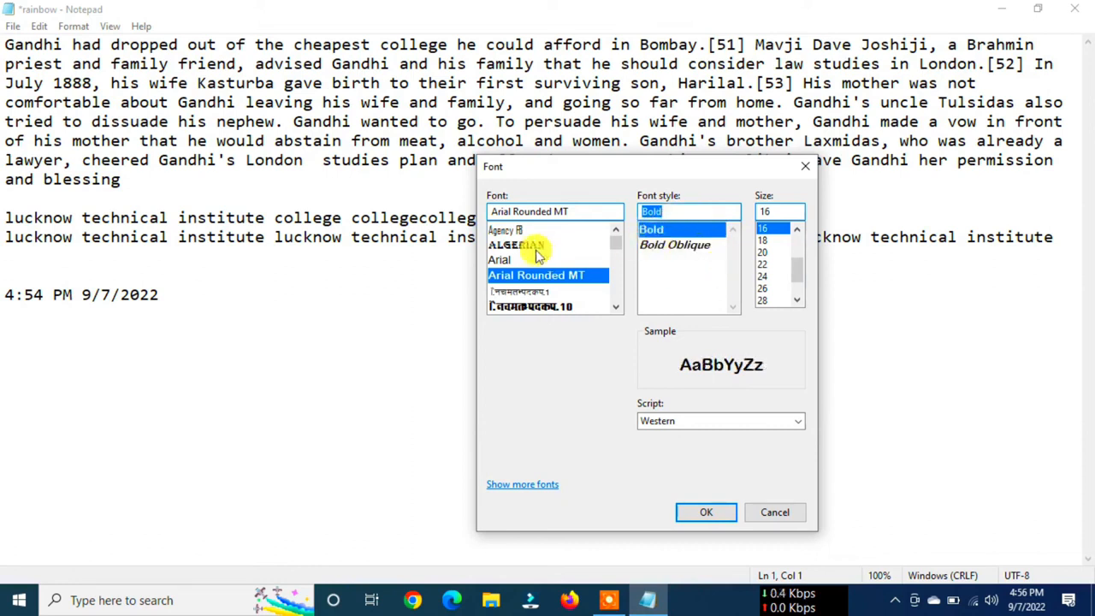
# - Set the font to Arial with the Bold style, after previewing Italic, Narrow Bold and Narrow Bold Italic
pyautogui.click(509, 261)
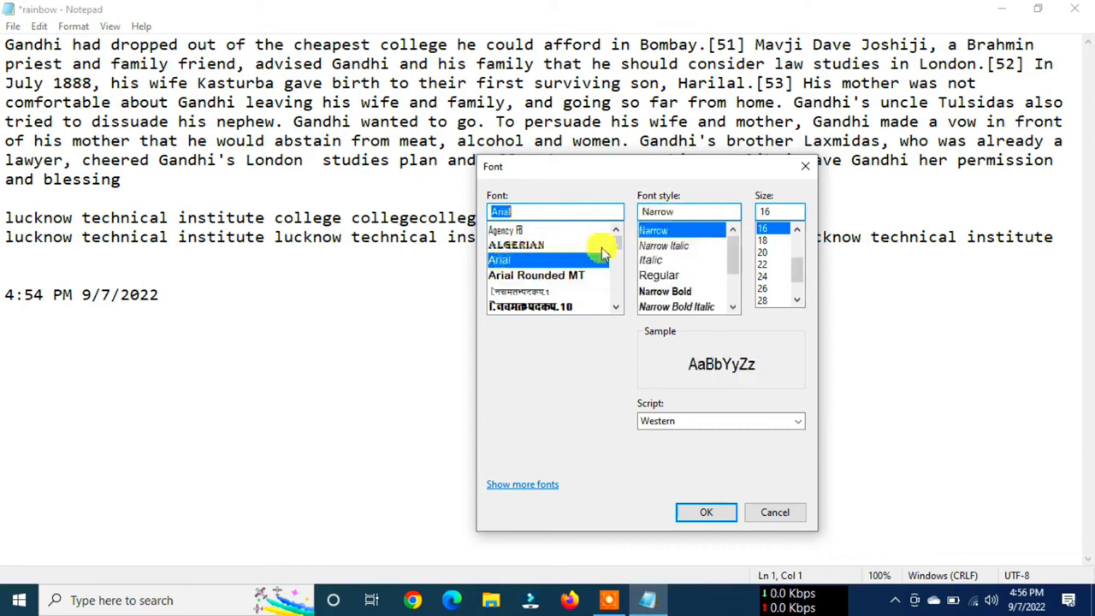
pyautogui.click(680, 293)
pyautogui.click(654, 260)
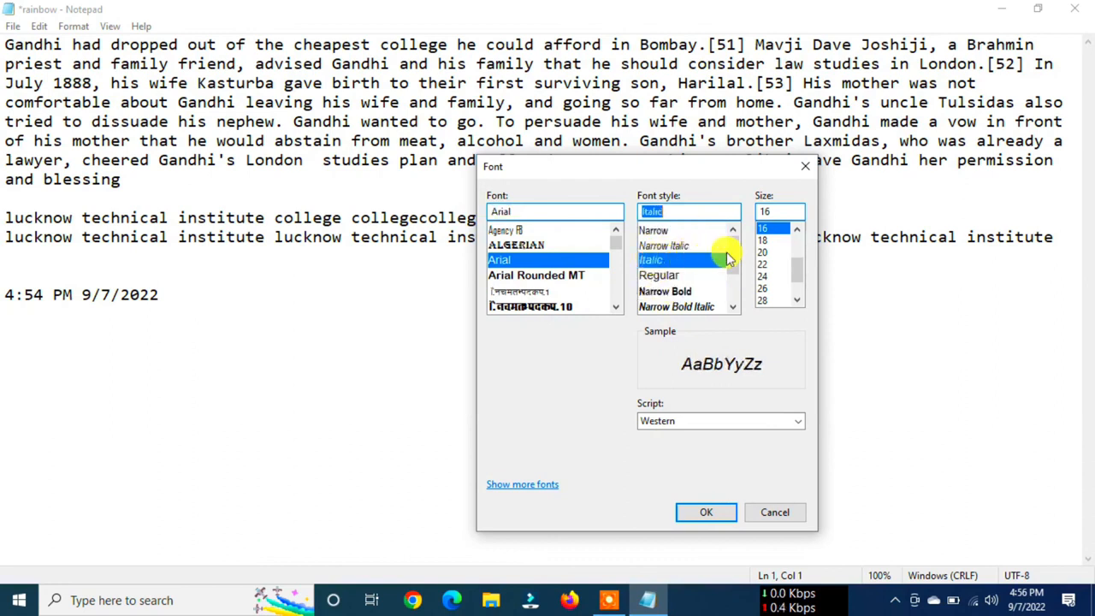
pyautogui.moveTo(734, 257)
pyautogui.mouseDown()
pyautogui.moveTo(735, 293)
pyautogui.moveTo(735, 243)
pyautogui.mouseUp()
pyautogui.click(668, 293)
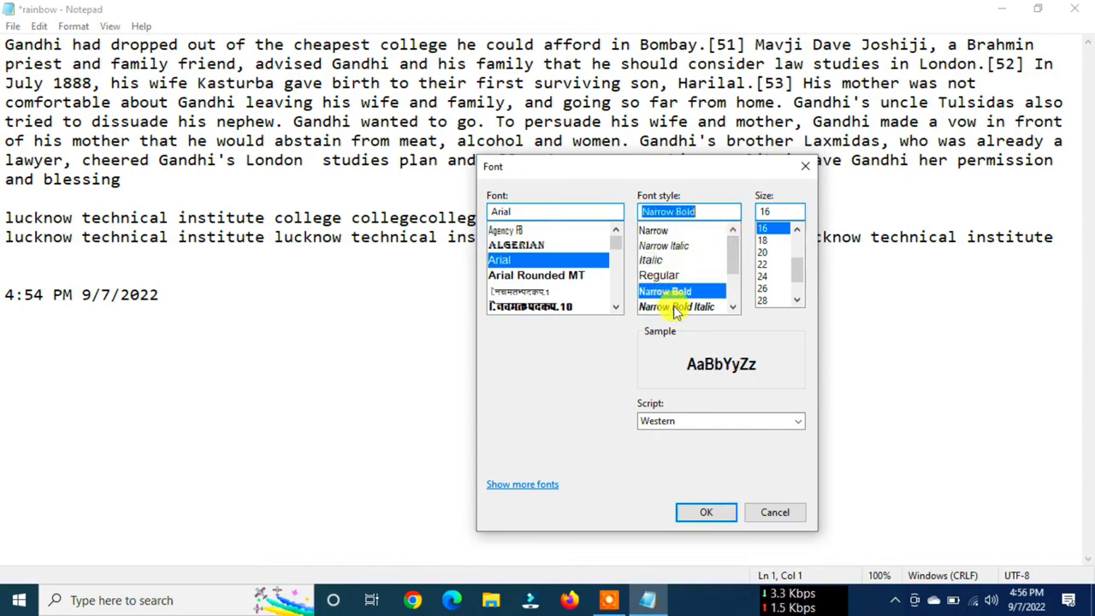
pyautogui.click(676, 308)
pyautogui.moveTo(733, 261); pyautogui.dragTo(734, 274)
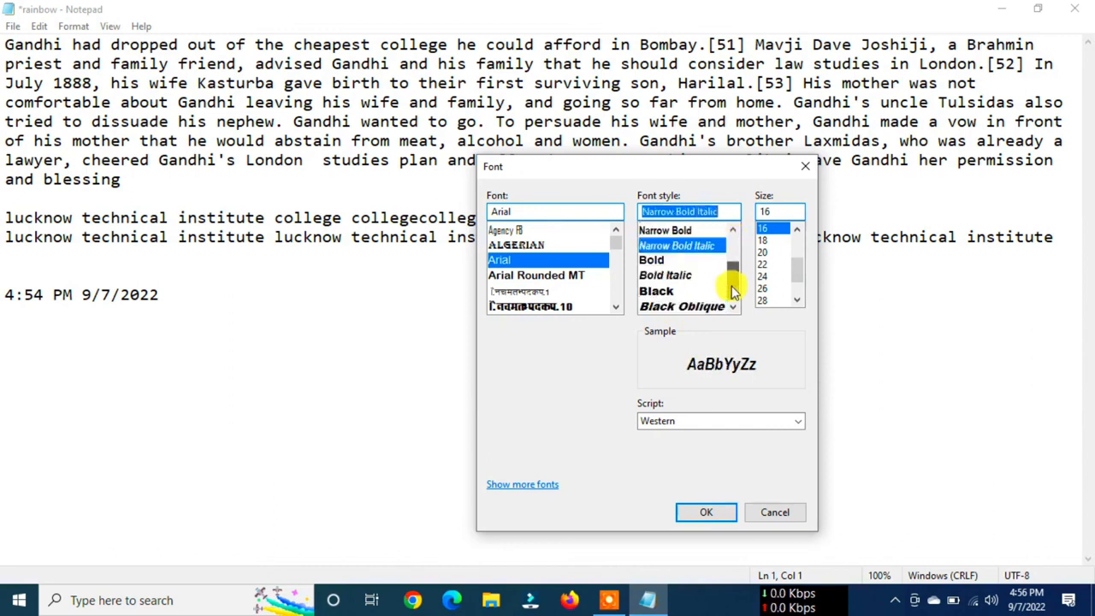
pyautogui.click(653, 261)
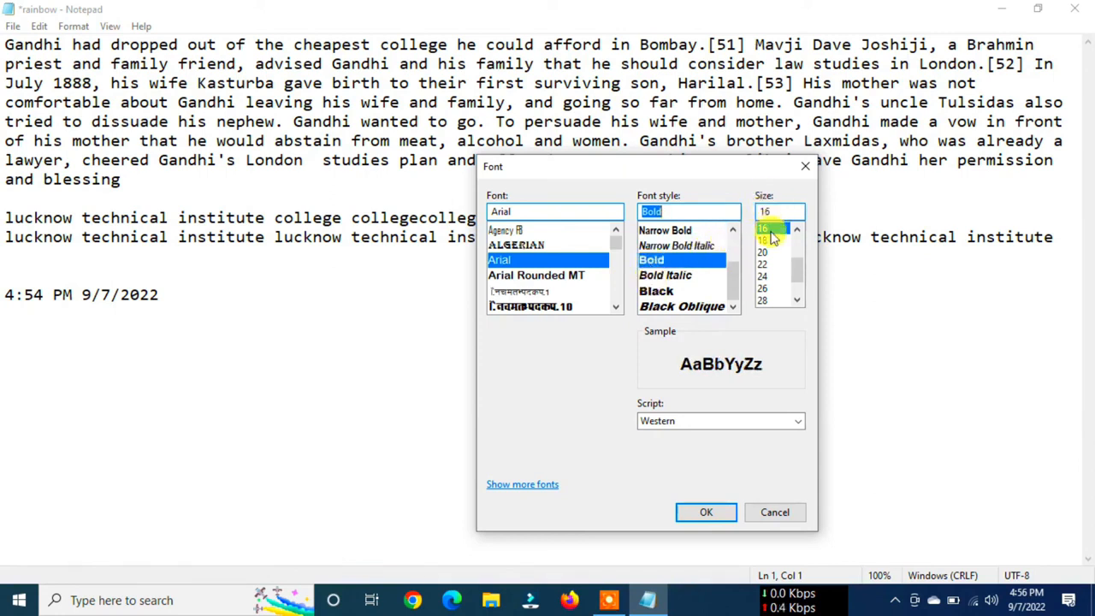
# - Try the smallest listed font size 8, the largest listed size 72, and a custom size of 100
pyautogui.scroll(2, 800, 272)
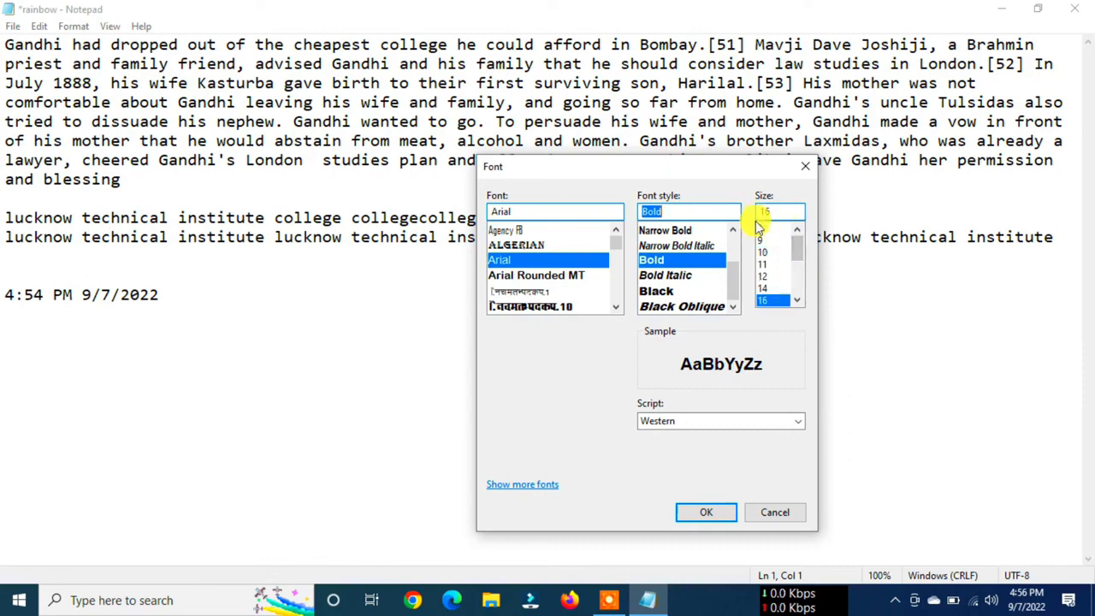
pyautogui.click(762, 229)
pyautogui.moveTo(800, 250); pyautogui.dragTo(797, 294)
pyautogui.click(768, 302)
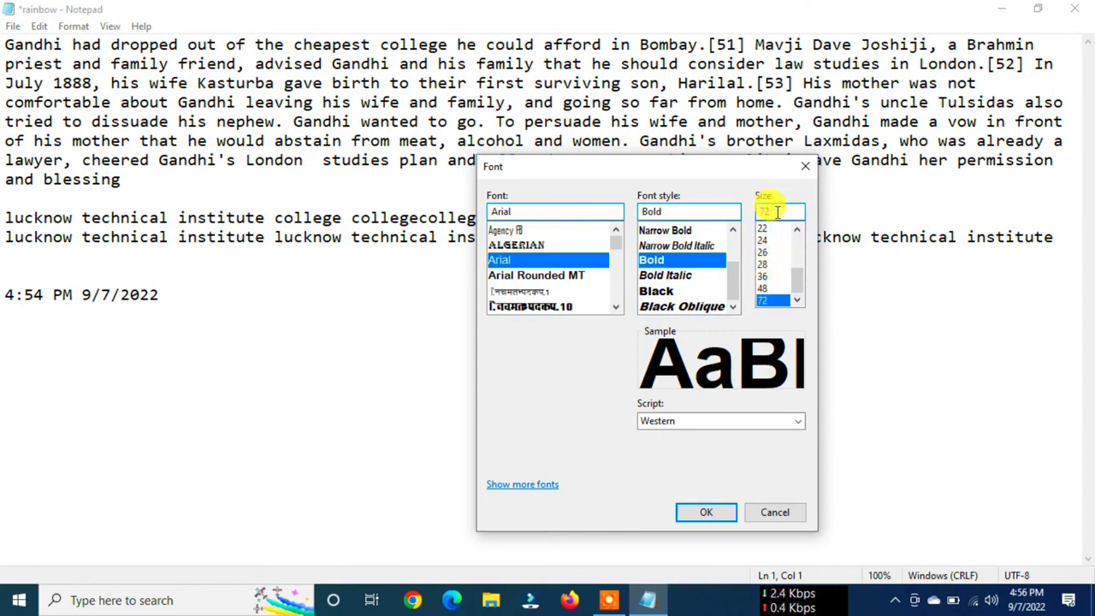
pyautogui.write('100')
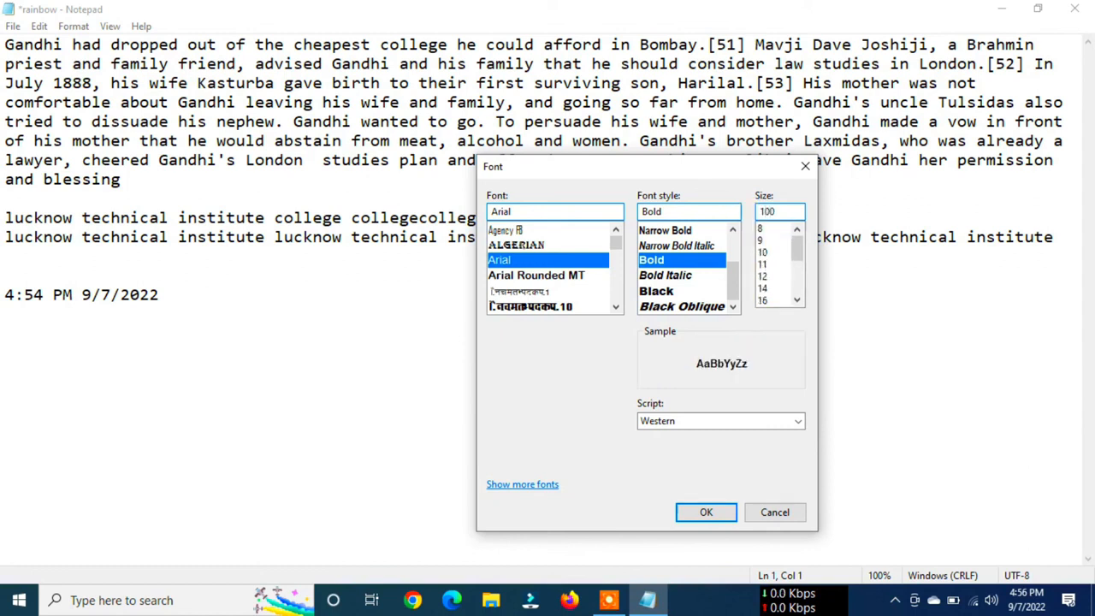
# - Set the font size to 18 and apply the font settings to the document
pyautogui.scroll(-2, 800, 265)
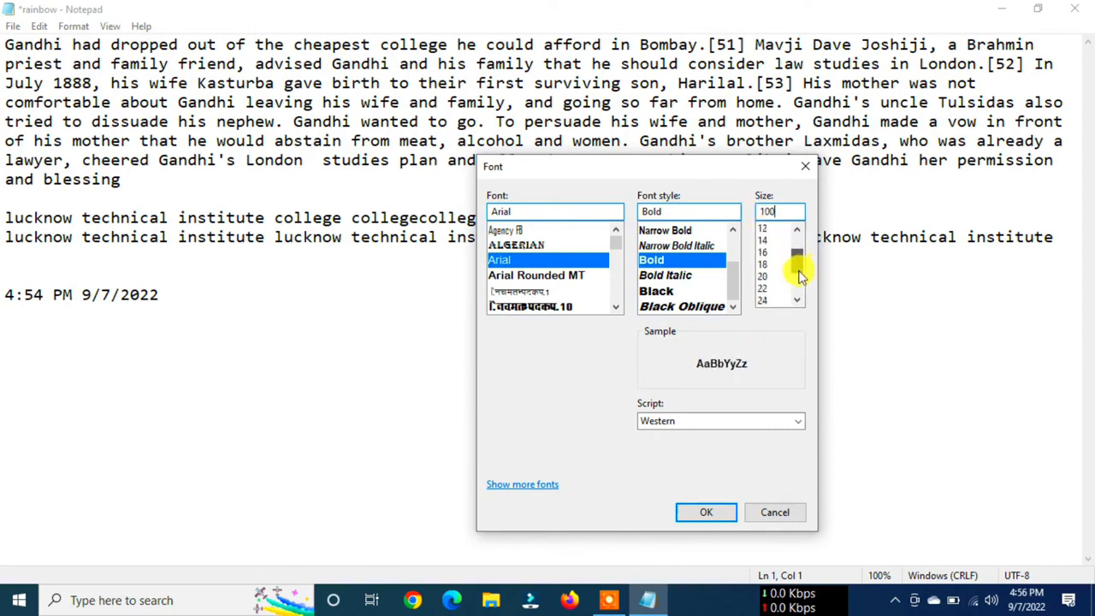
pyautogui.click(768, 266)
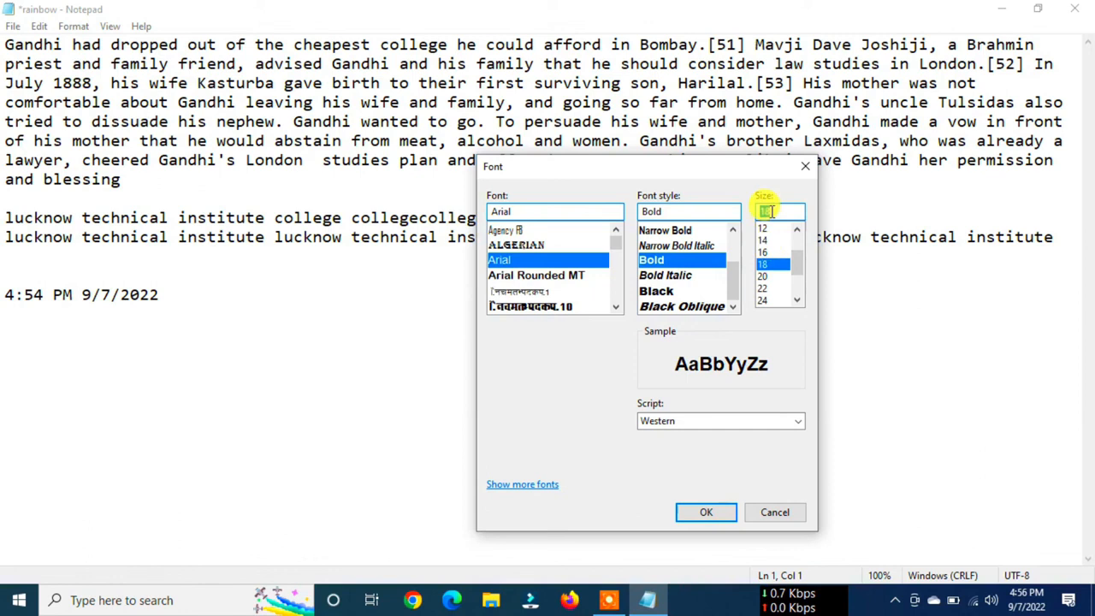
pyautogui.click(700, 513)
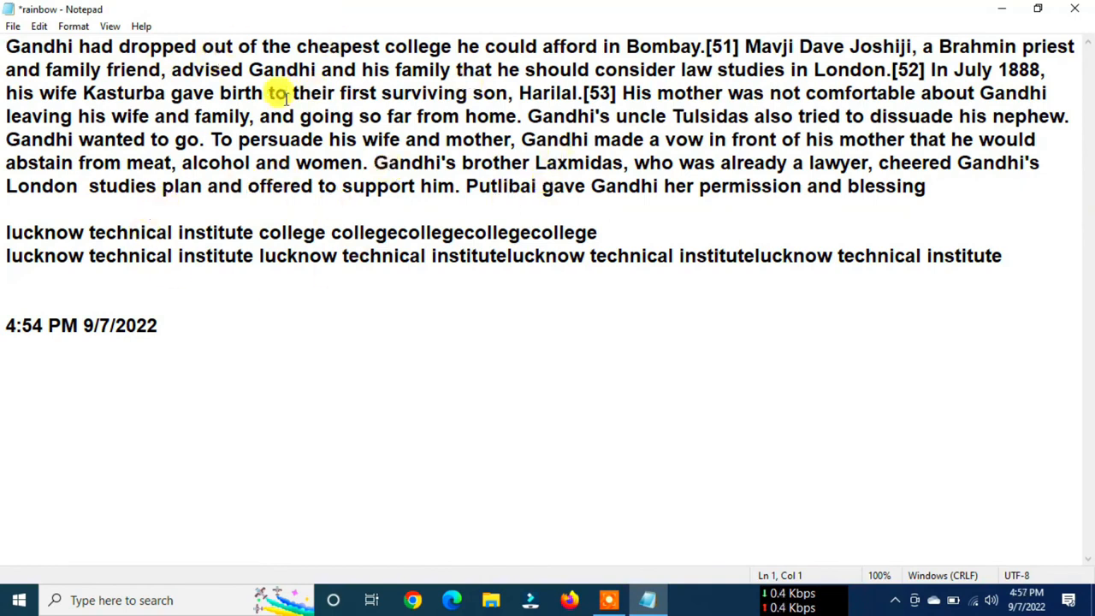
# - Zoom in on the document text by one level, to 110%
pyautogui.click(110, 19)
pyautogui.moveTo(131, 50)
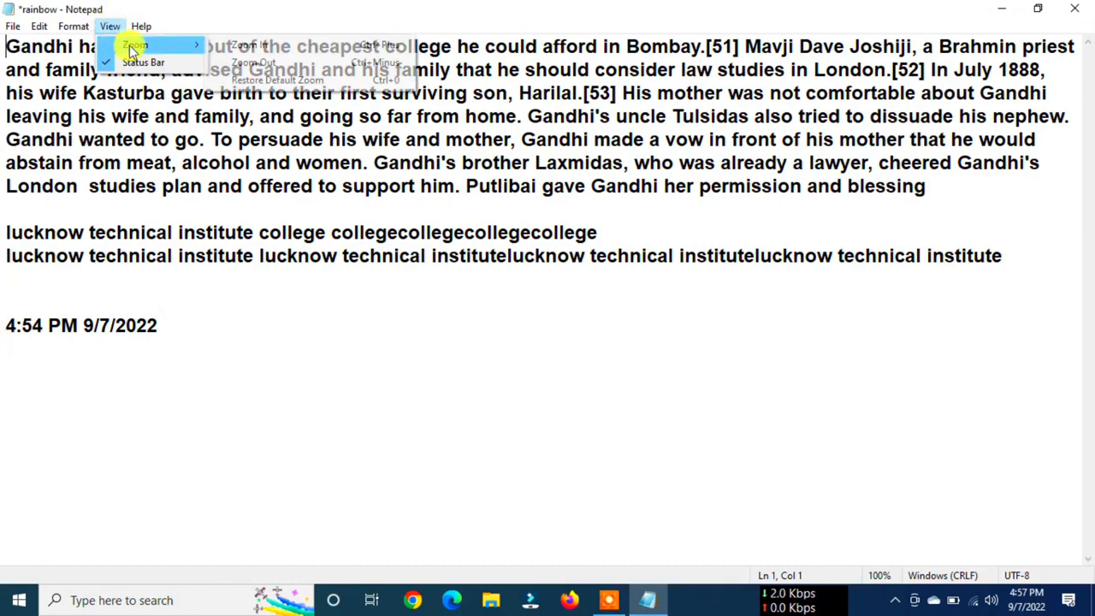
pyautogui.click(261, 49)
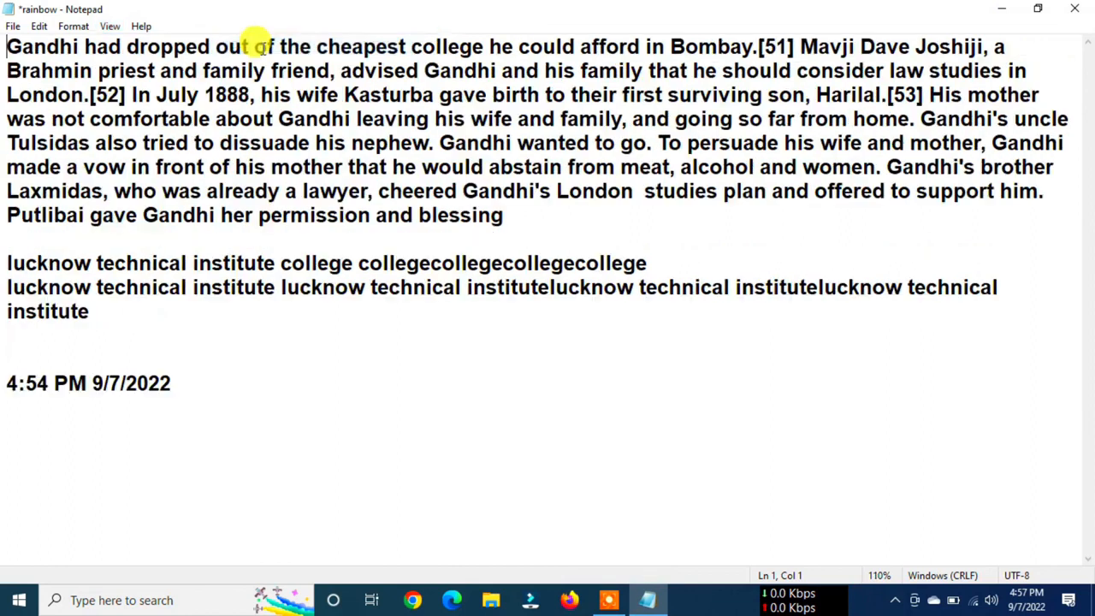
pyautogui.click(107, 28)
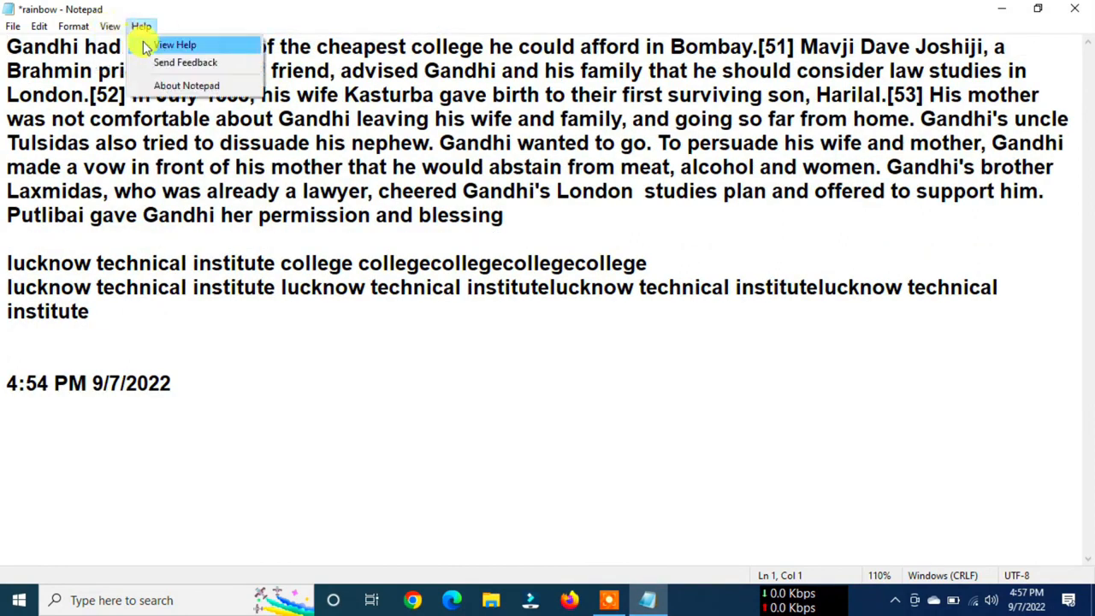